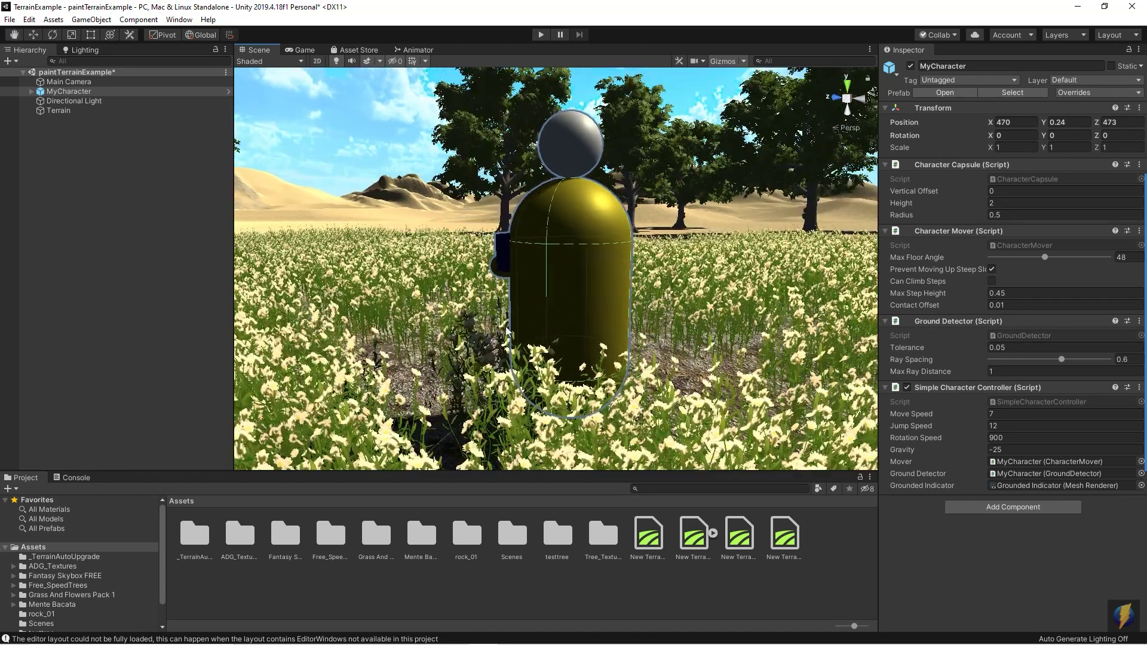
# Step: Play-test the terrain scene, walking the character through the flower fields and across the sandy ground, and stop play mode
pyautogui.keyDown('alt'); pyautogui.moveTo(506, 187); pyautogui.dragTo(682, 284); pyautogui.keyUp('alt')
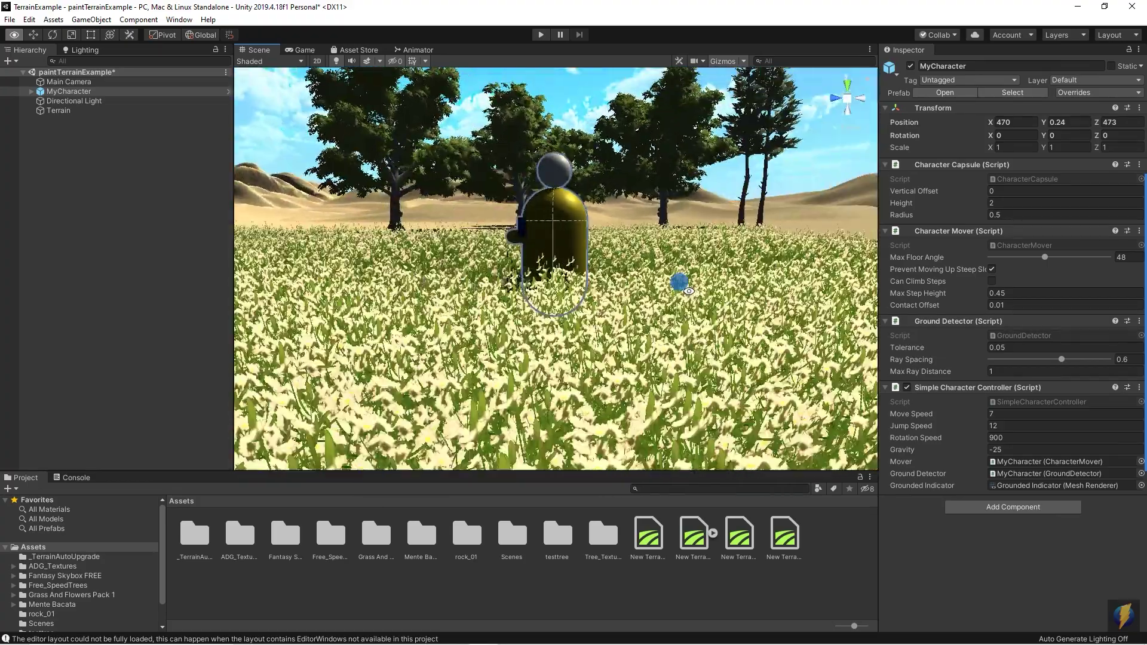
pyautogui.click(541, 35)
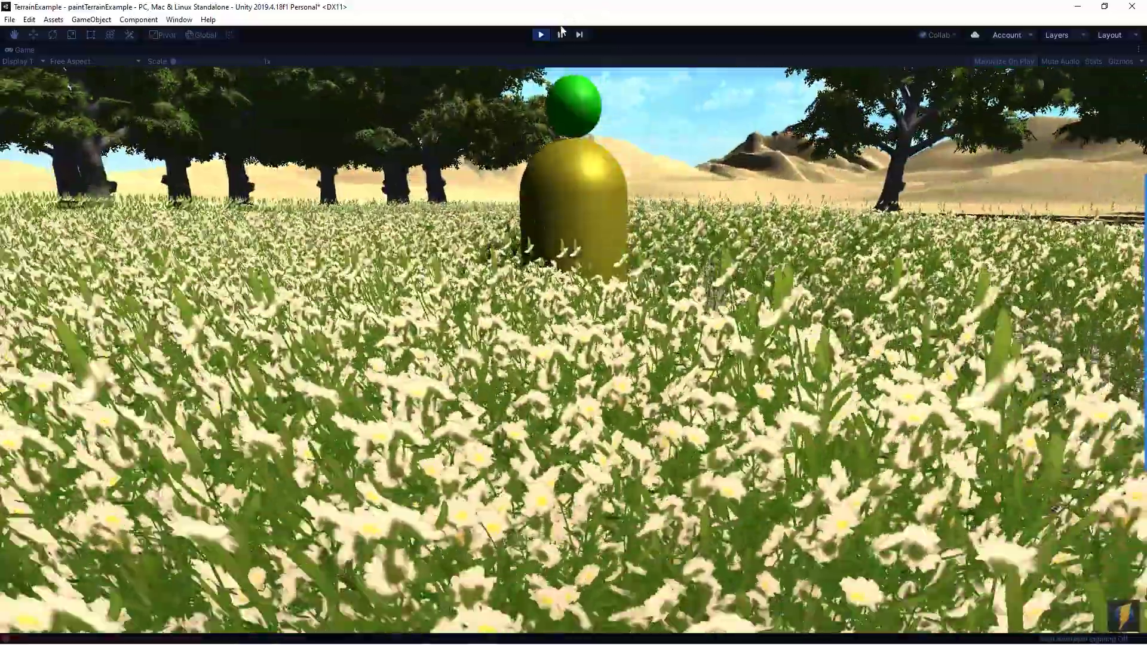
pyautogui.press('w')
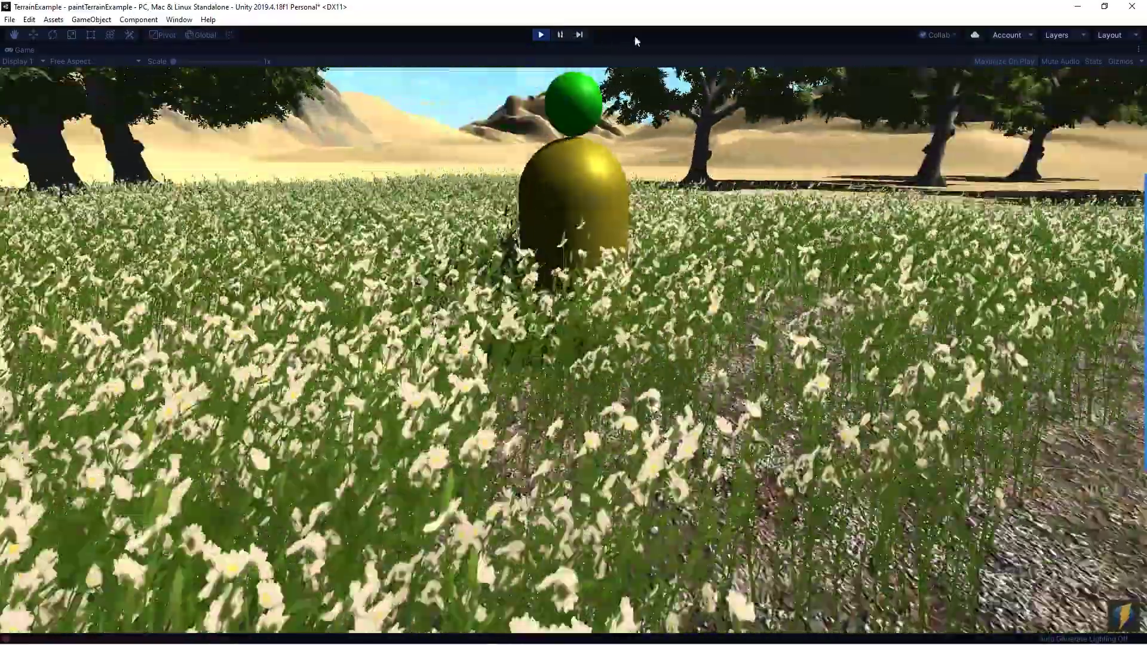
pyautogui.press('w')
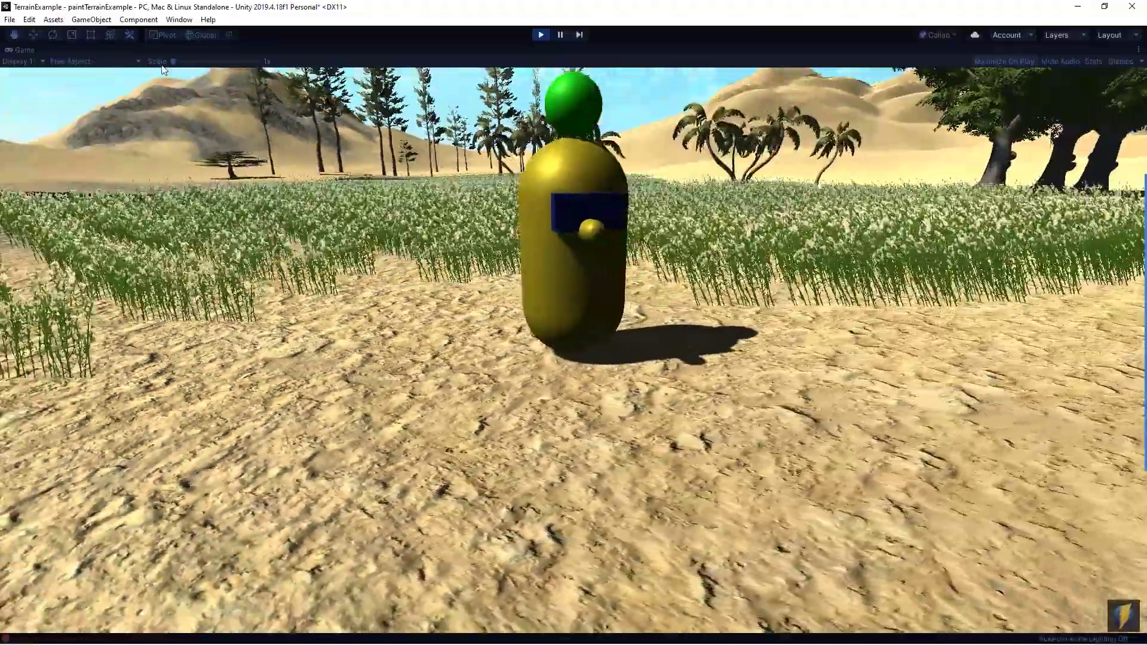
pyautogui.press('w')
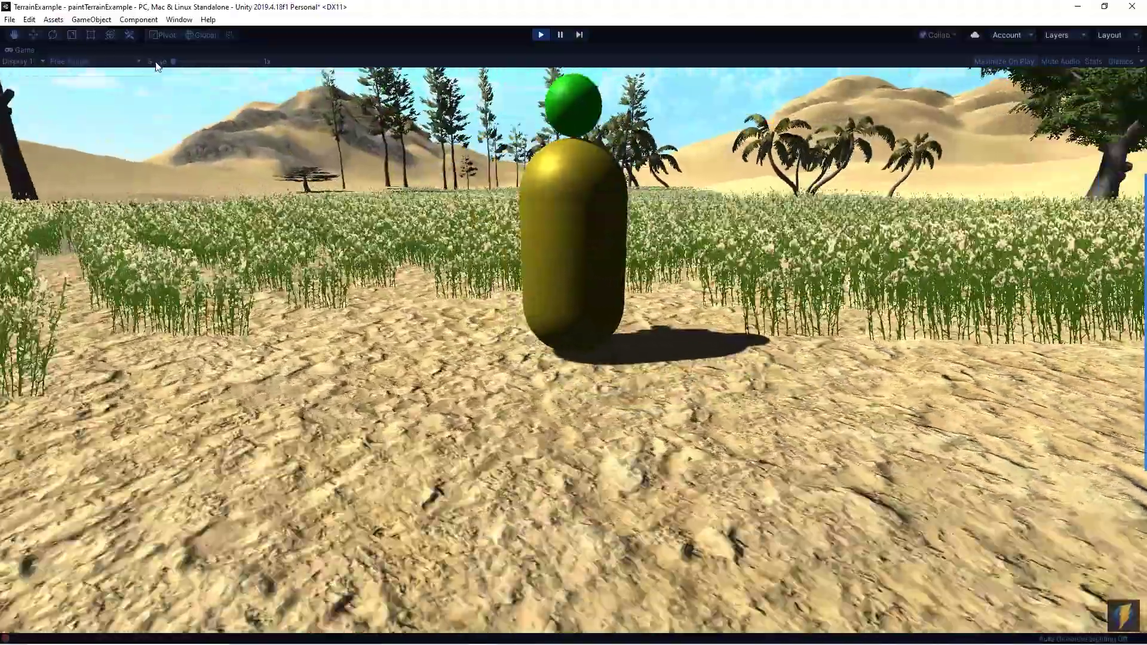
pyautogui.press('w')
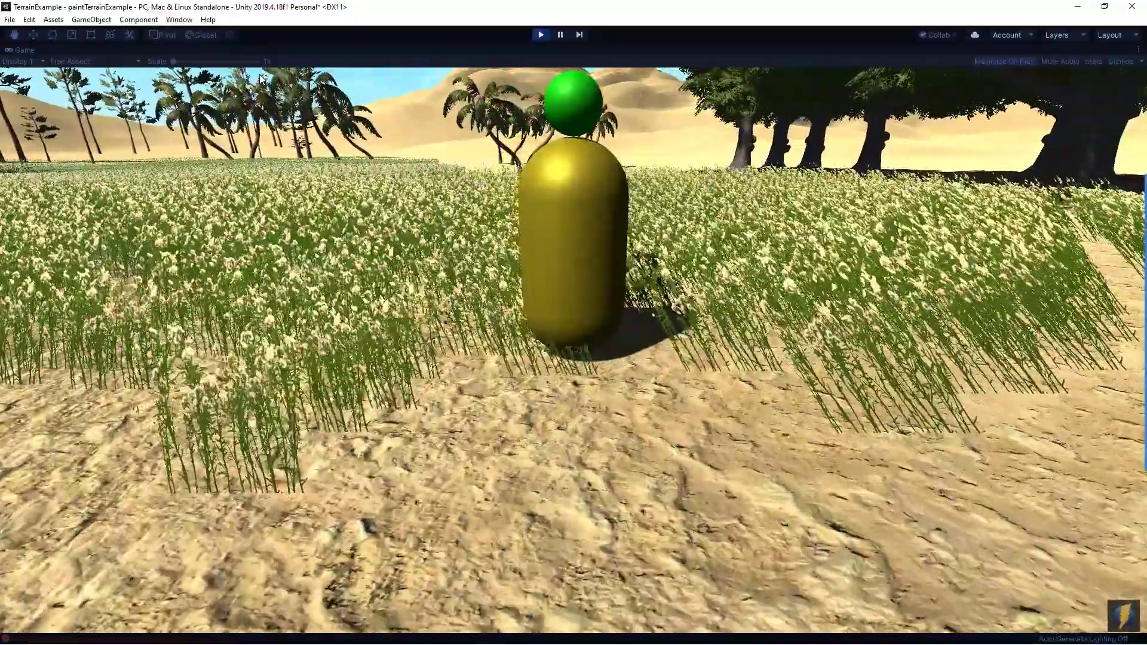
pyautogui.press('s')
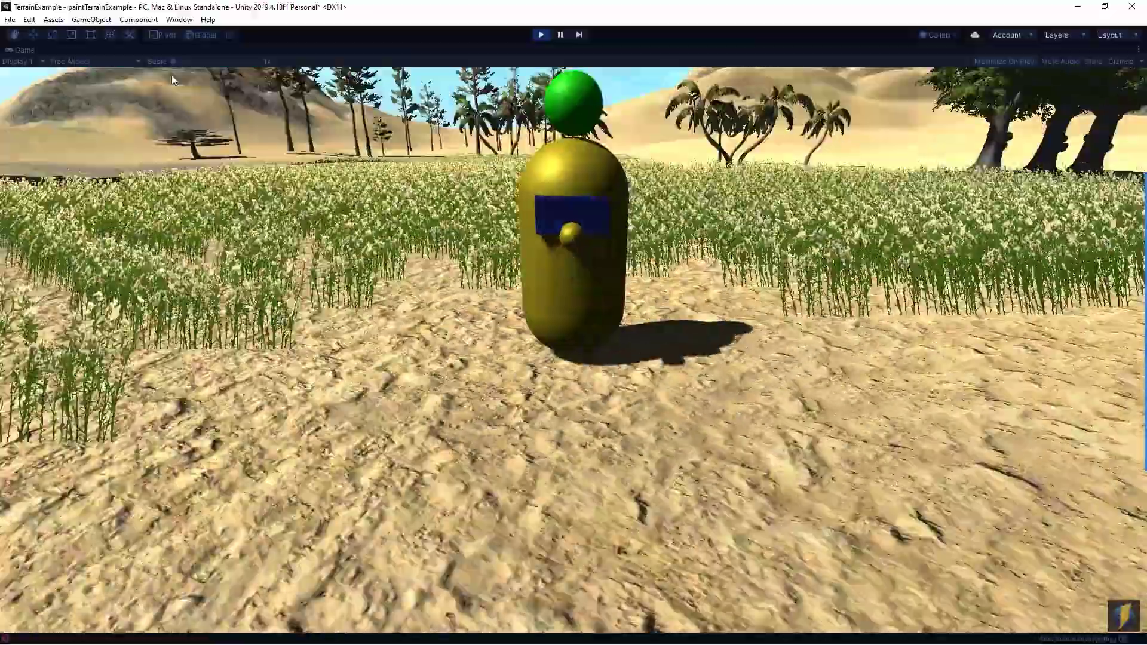
pyautogui.press('w')
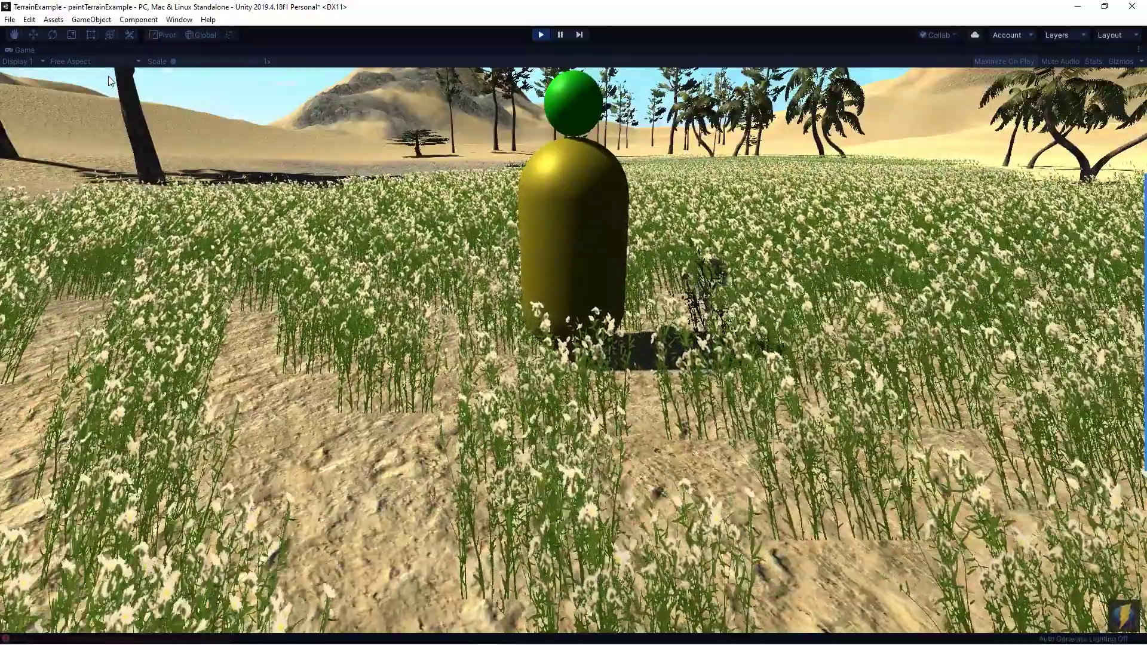
pyautogui.press('w')
pyautogui.press('w')
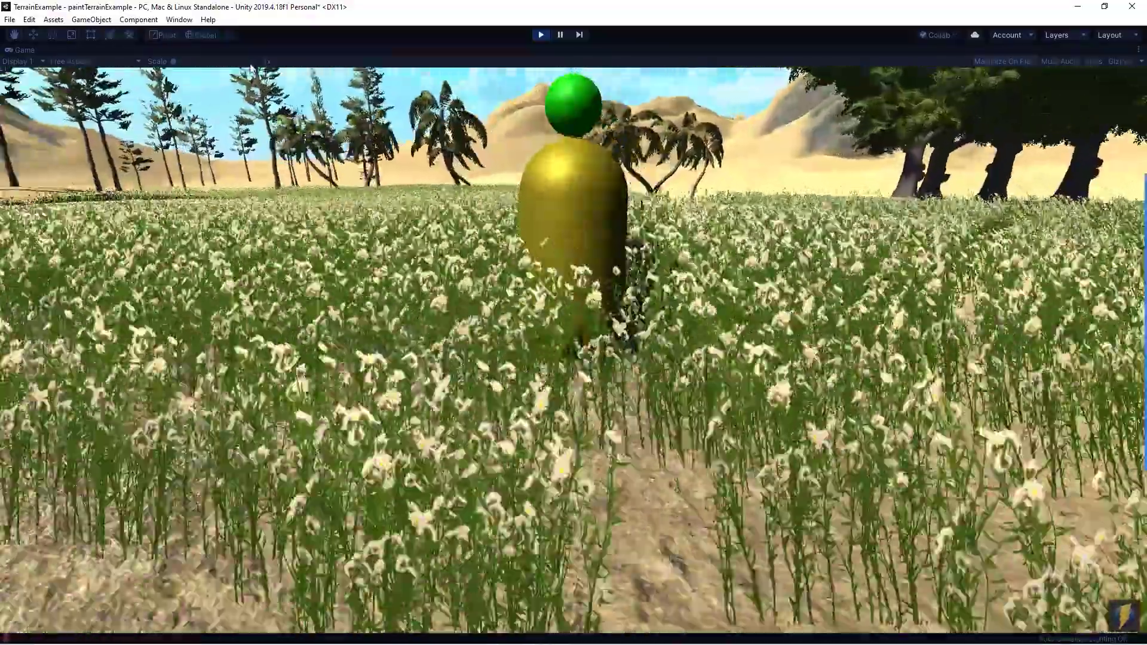
pyautogui.press('w')
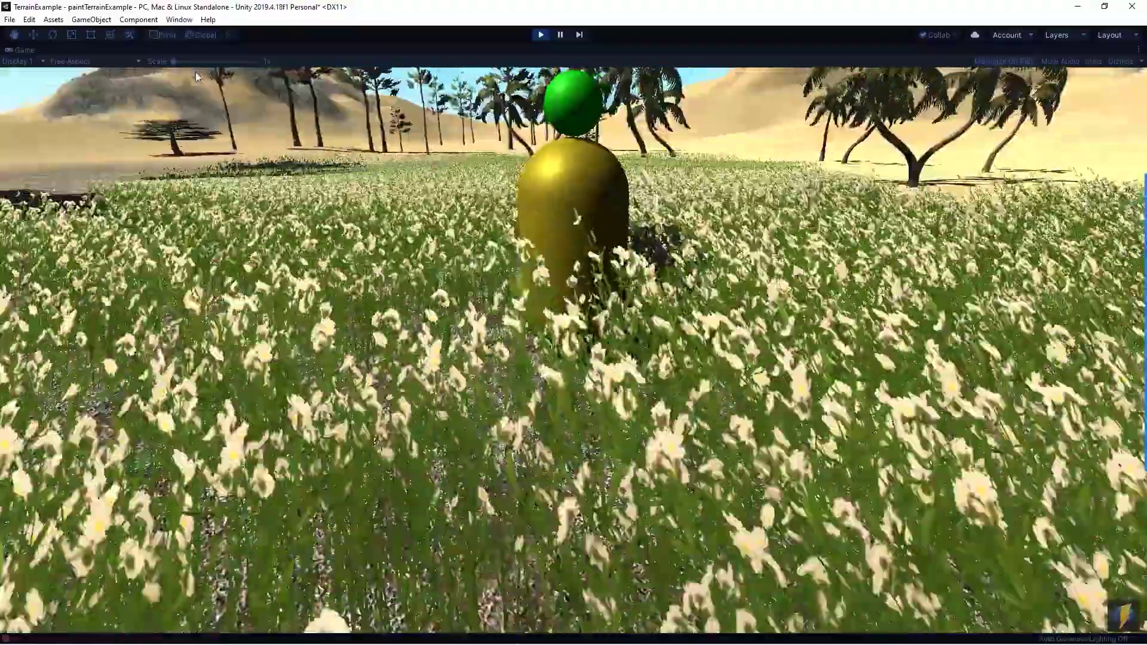
pyautogui.press('w')
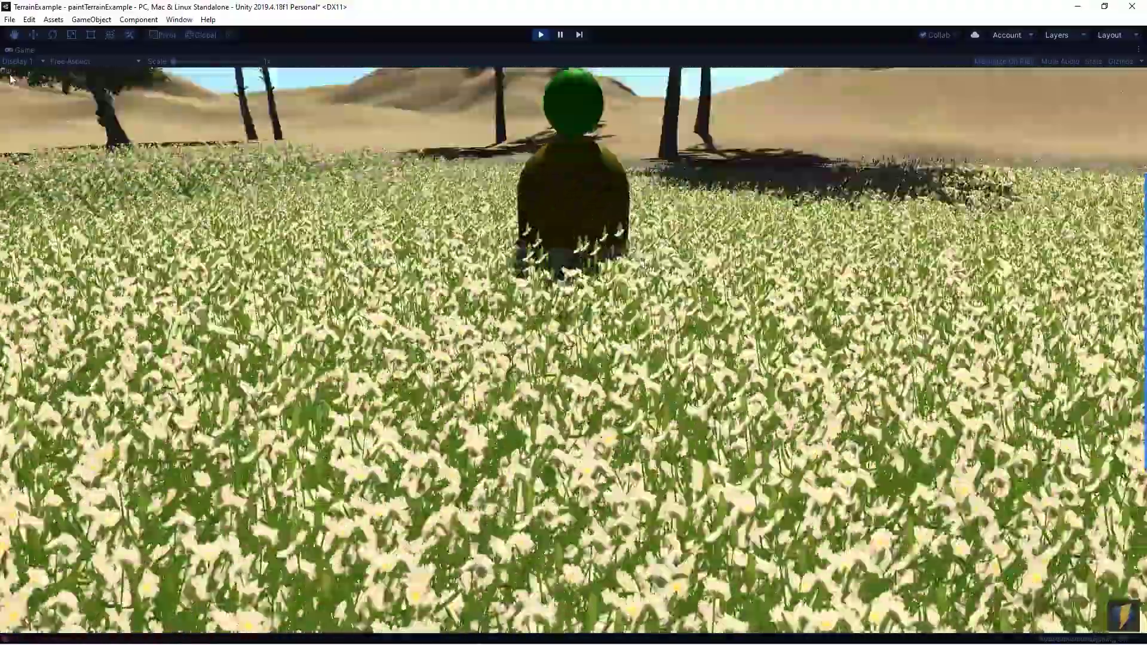
pyautogui.press('d')
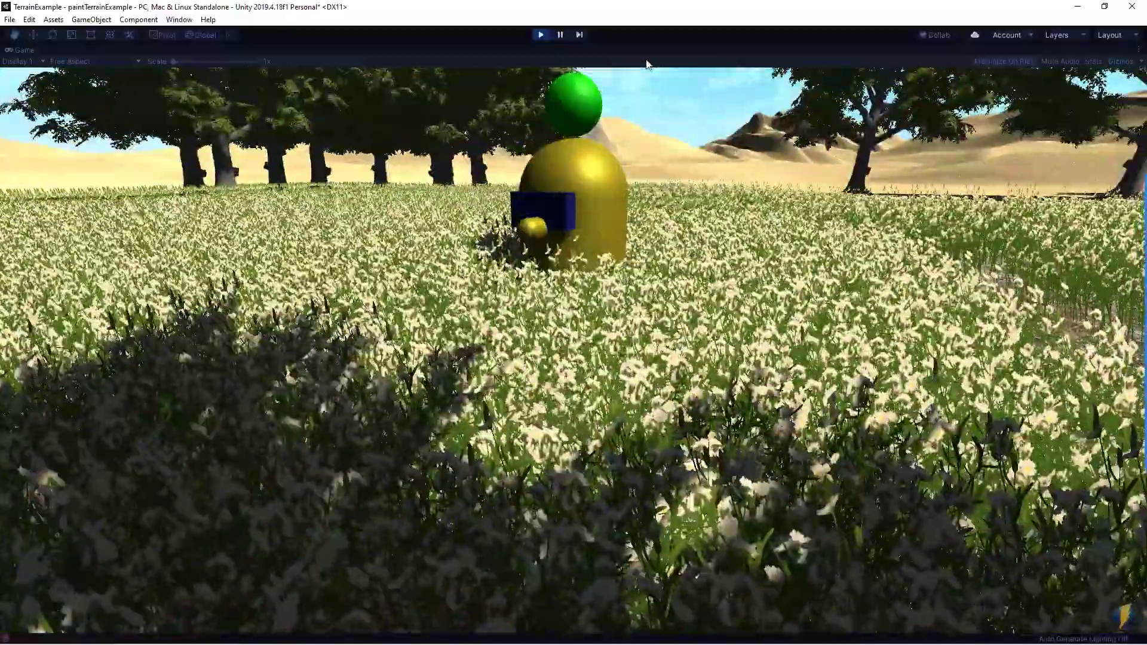
pyautogui.press('d')
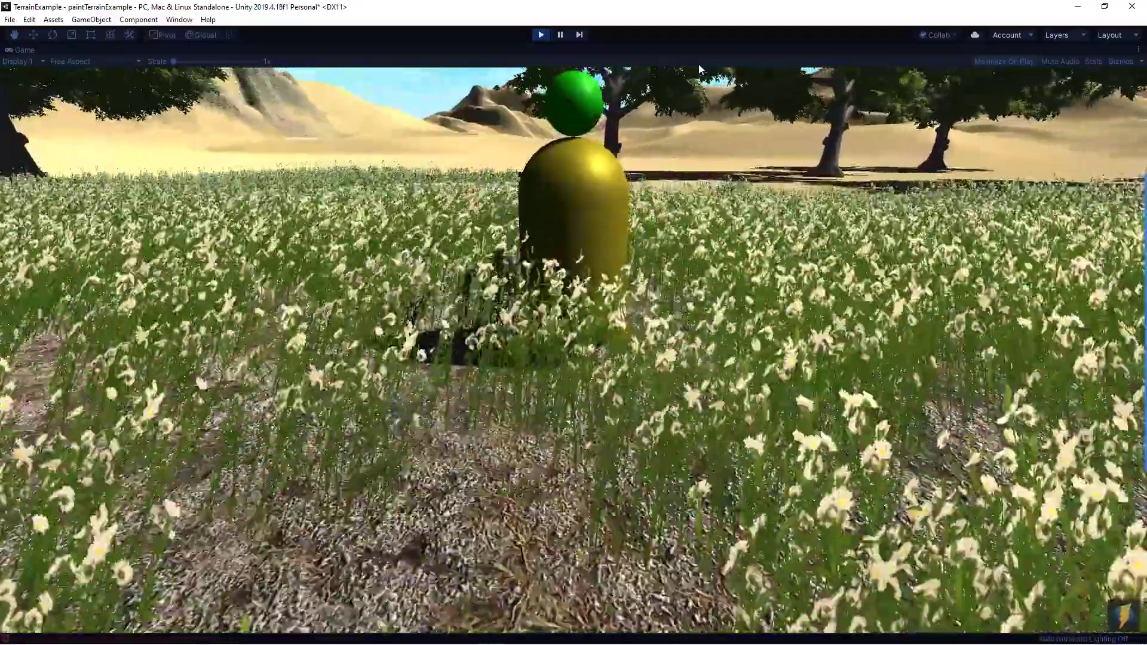
pyautogui.press('d')
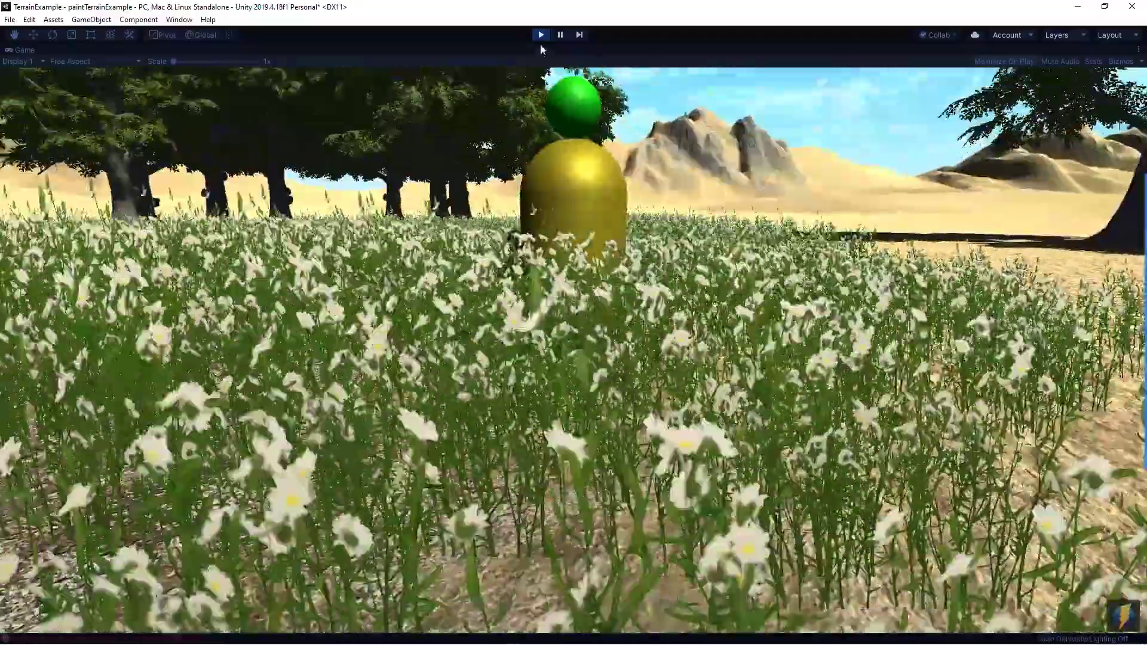
pyautogui.click(540, 34)
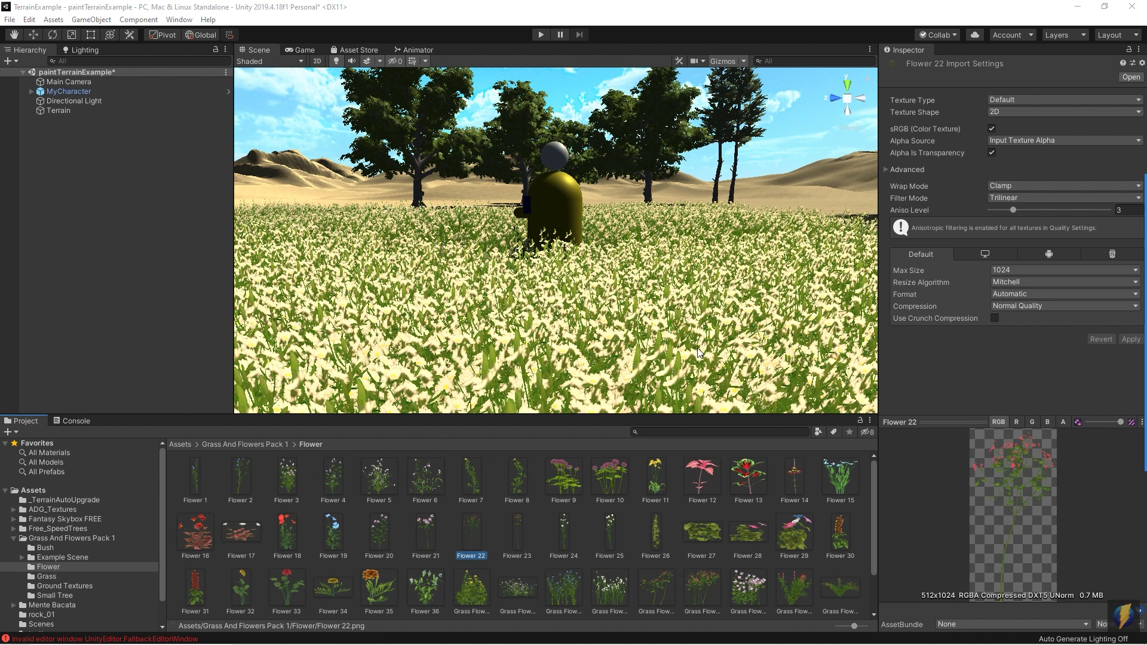
# Step: Examine previews of various flower textures in the Flower folder of Grass And Flowers Pack 1, including Flower 3, 16, 25 and Grass Flower 4
pyautogui.click(333, 478)
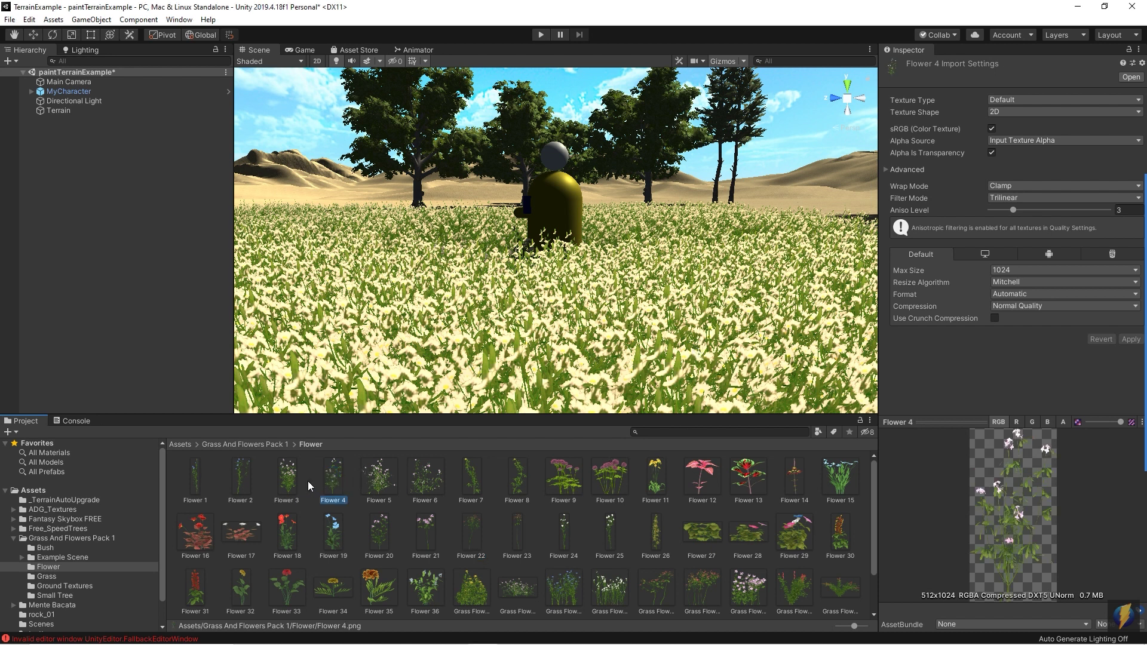
pyautogui.click(289, 485)
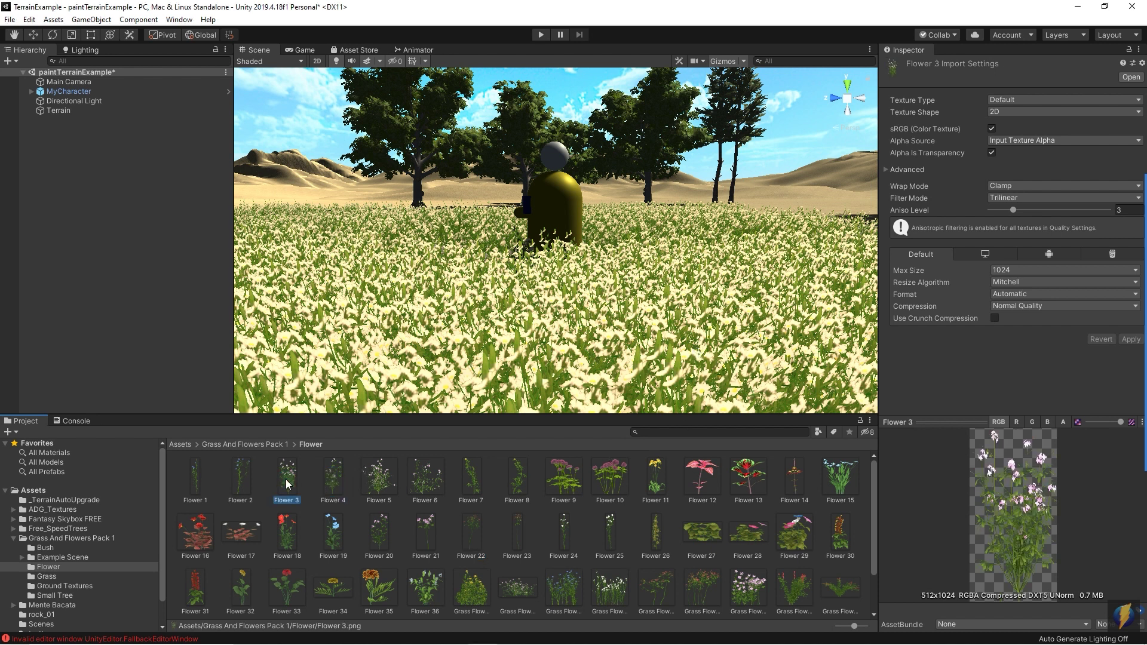
pyautogui.click(330, 534)
pyautogui.click(191, 534)
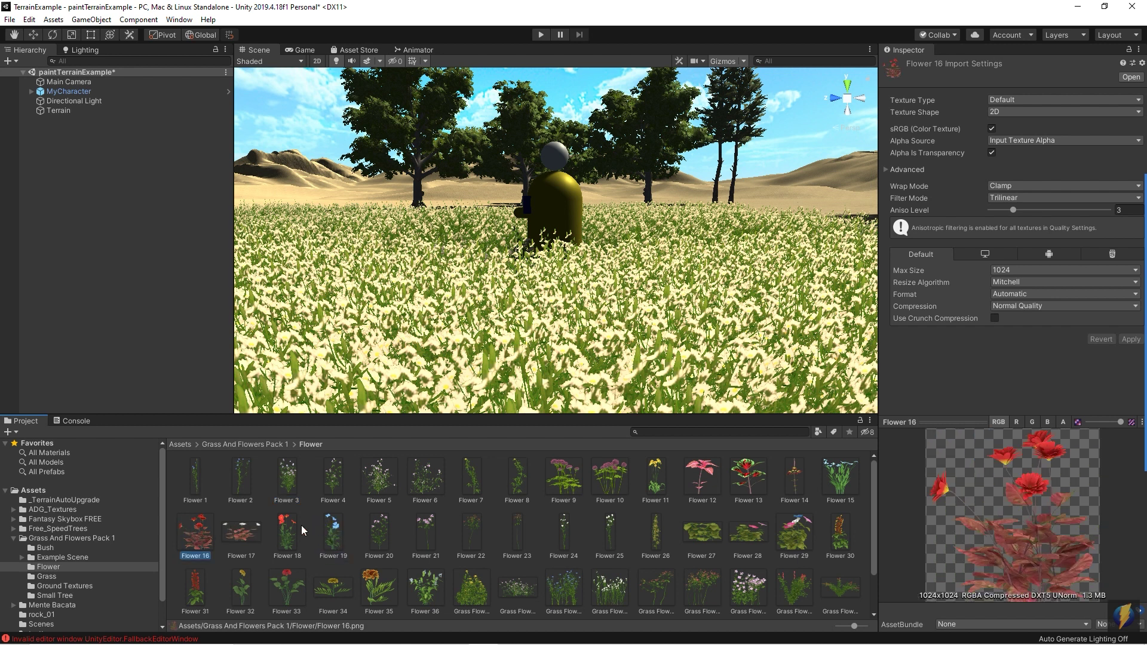
pyautogui.click(662, 534)
pyautogui.click(608, 537)
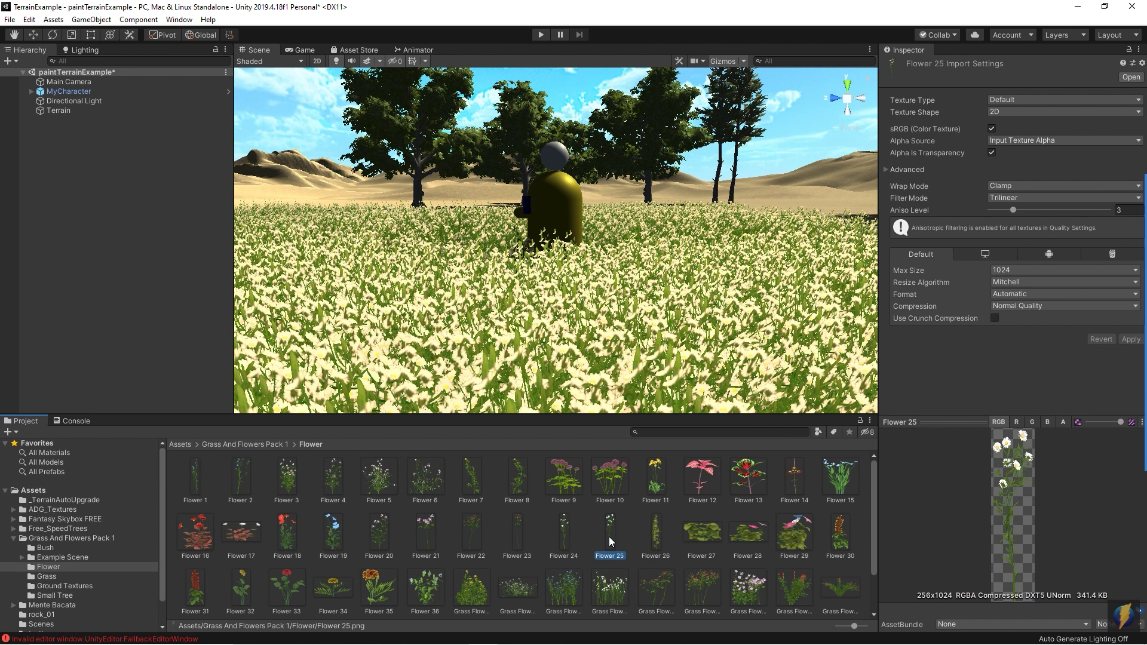
pyautogui.click(612, 589)
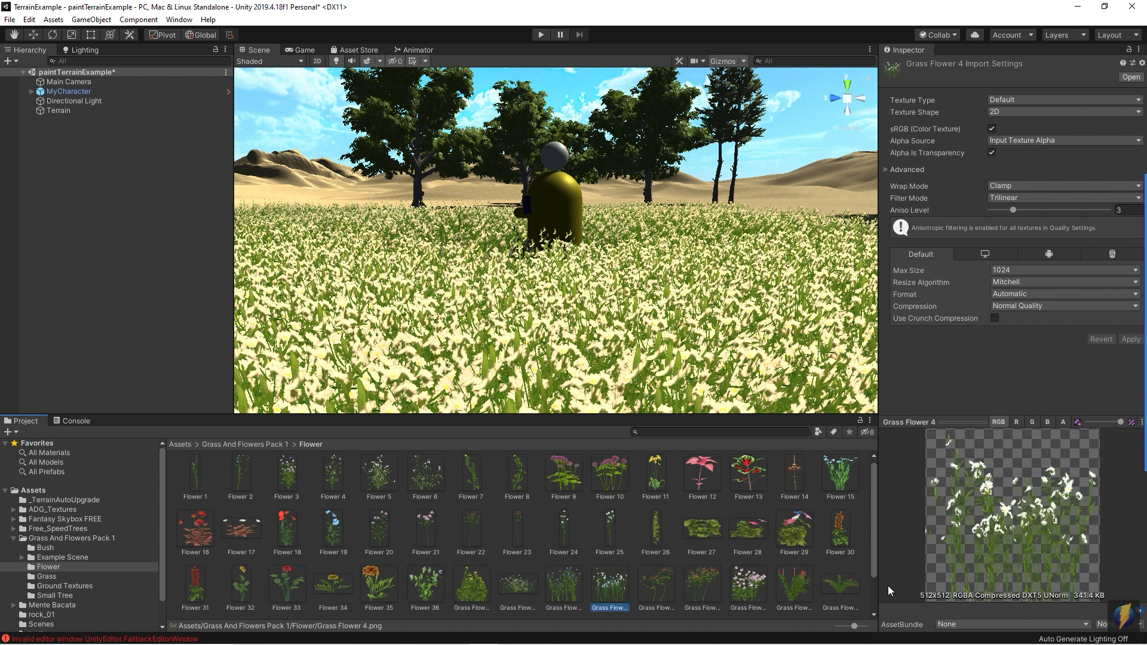
pyautogui.click(424, 541)
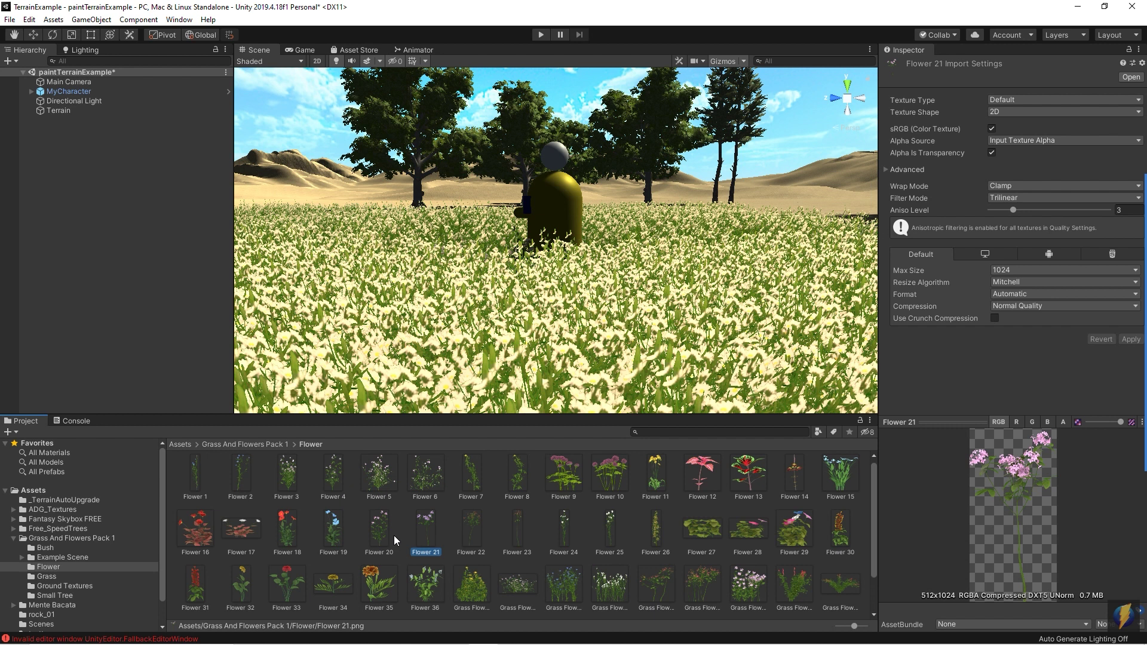
pyautogui.click(656, 532)
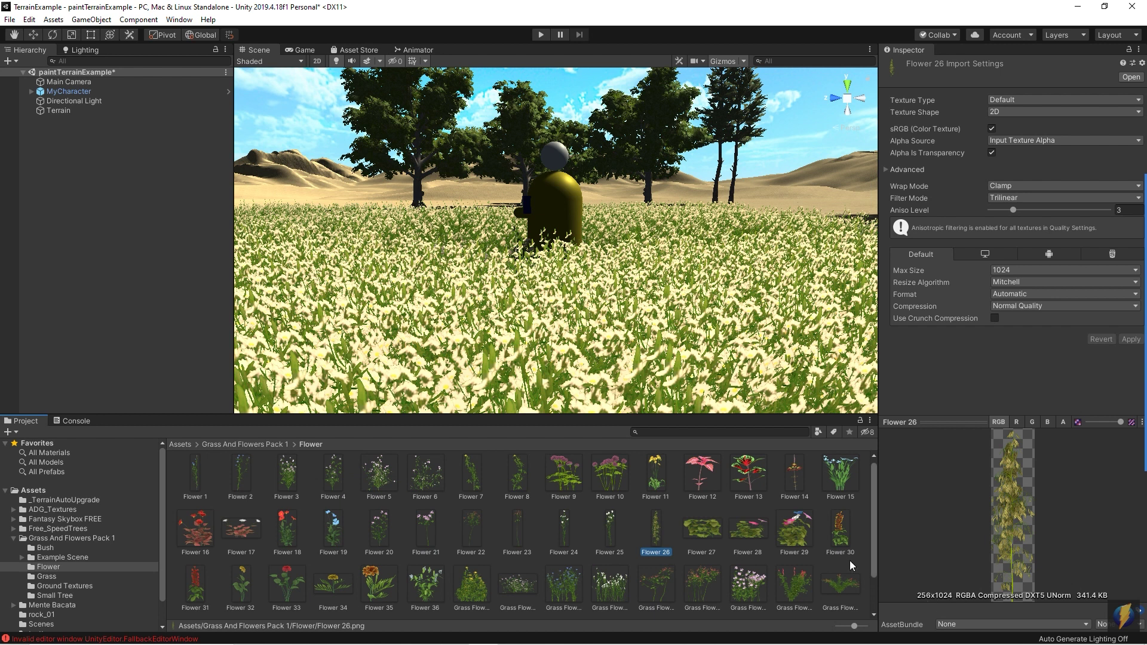
pyautogui.click(655, 485)
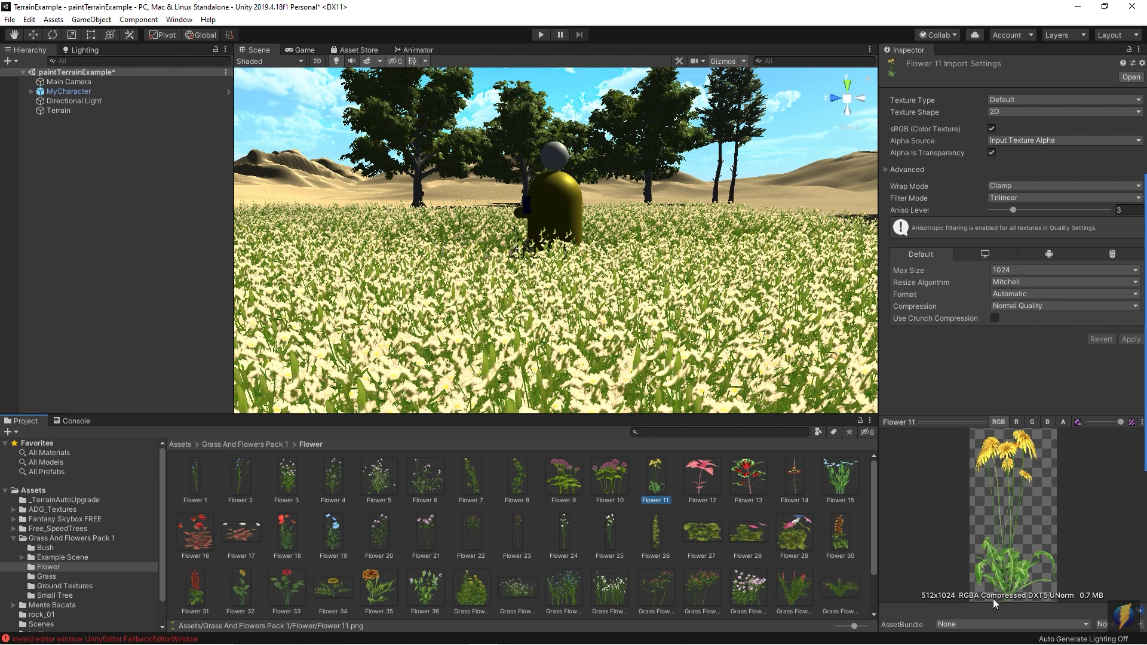
pyautogui.click(517, 481)
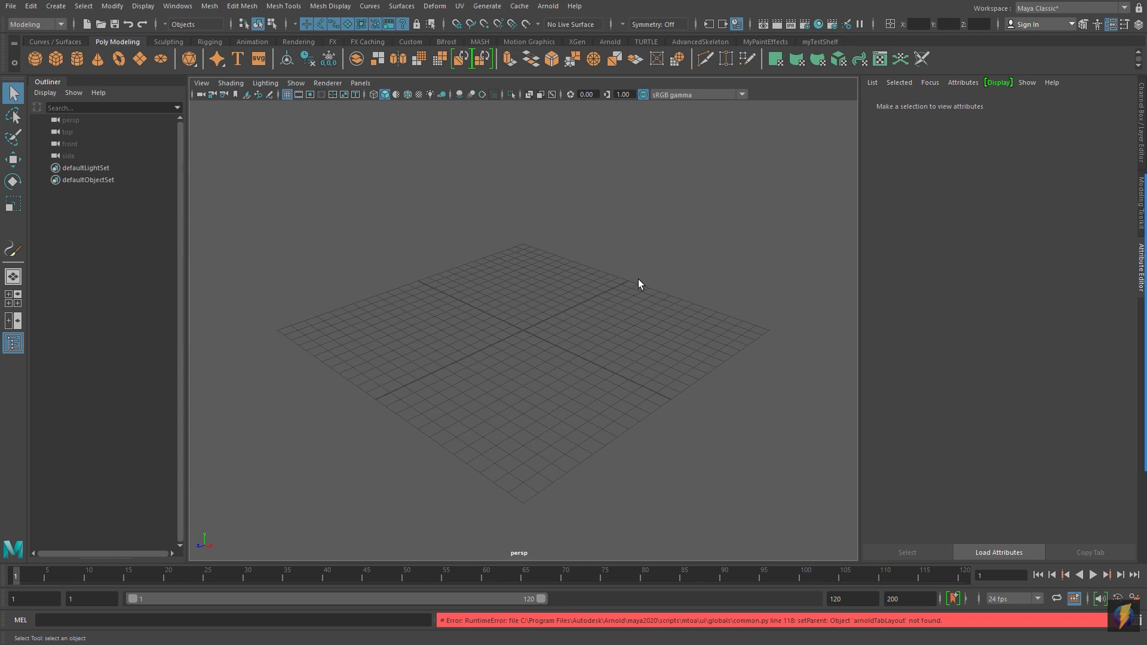
# Step: Switch to Maya and open the Flowers brushes in the Paint Effects example library, looking through the Grasses brushes first
pyautogui.click(487, 6)
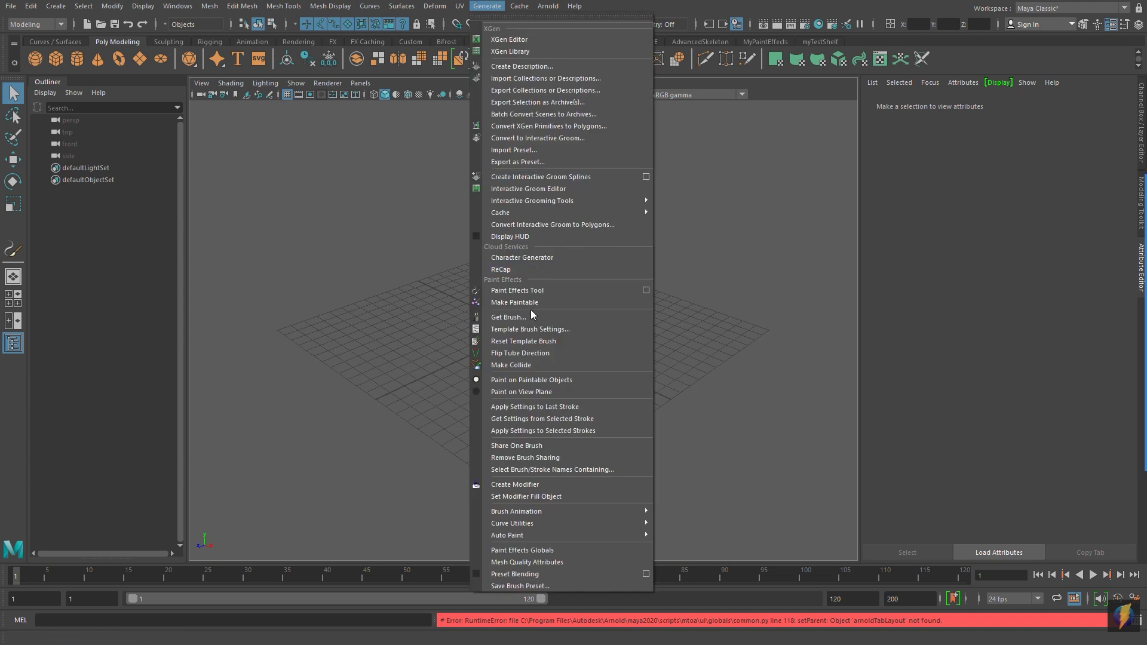
pyautogui.click(516, 317)
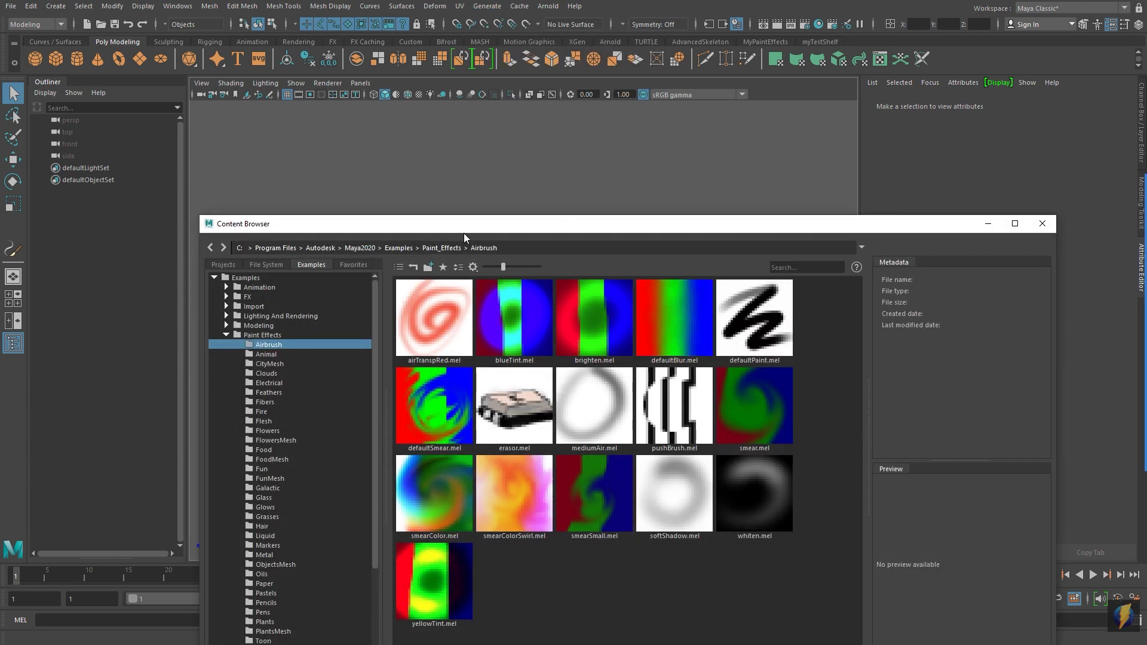
pyautogui.moveTo(464, 229); pyautogui.dragTo(735, 130)
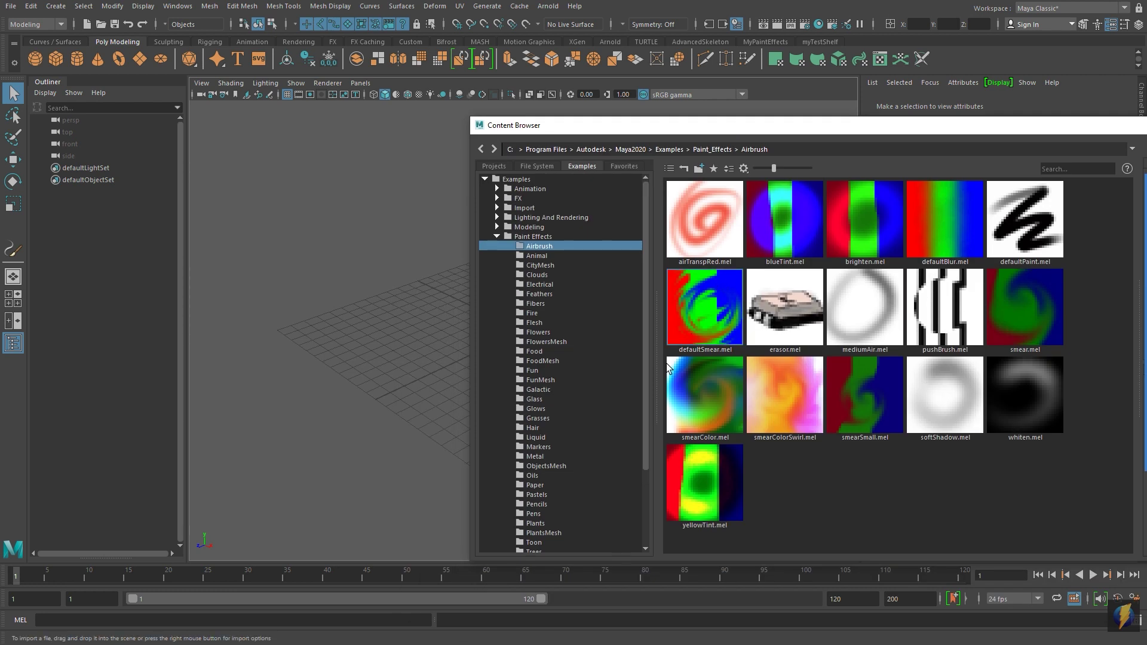
pyautogui.click(538, 418)
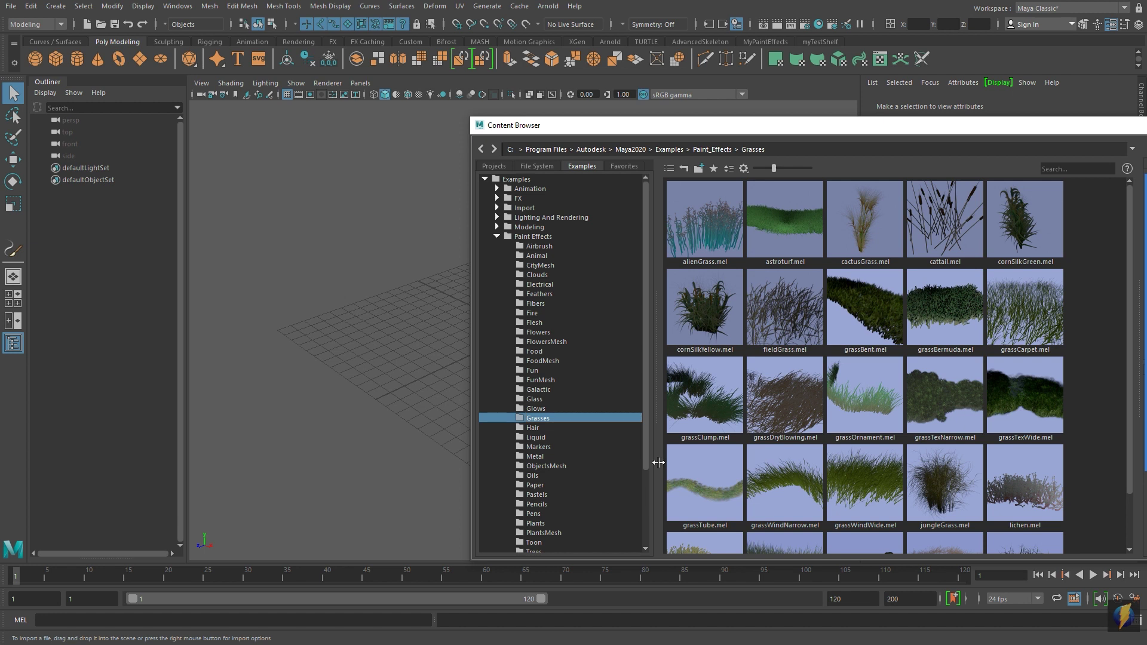
pyautogui.click(538, 333)
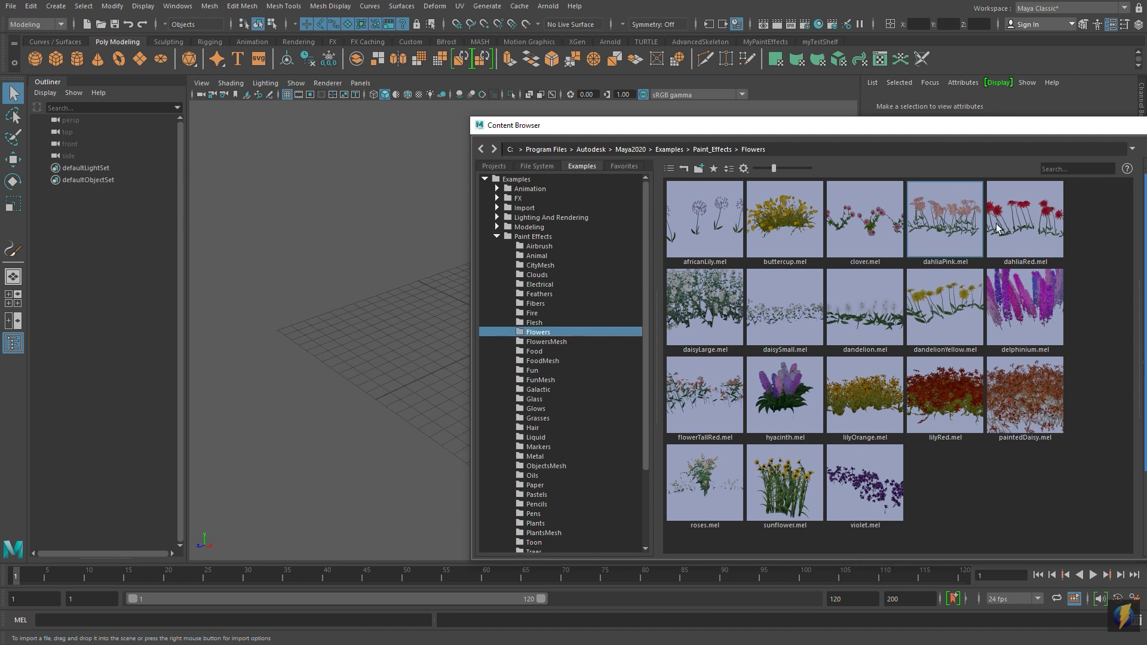
# Step: Load the dandelionYellow Paint Effects brush, close the brush library and paint a winding stroke of dandelions across the ground grid
pyautogui.click(945, 310)
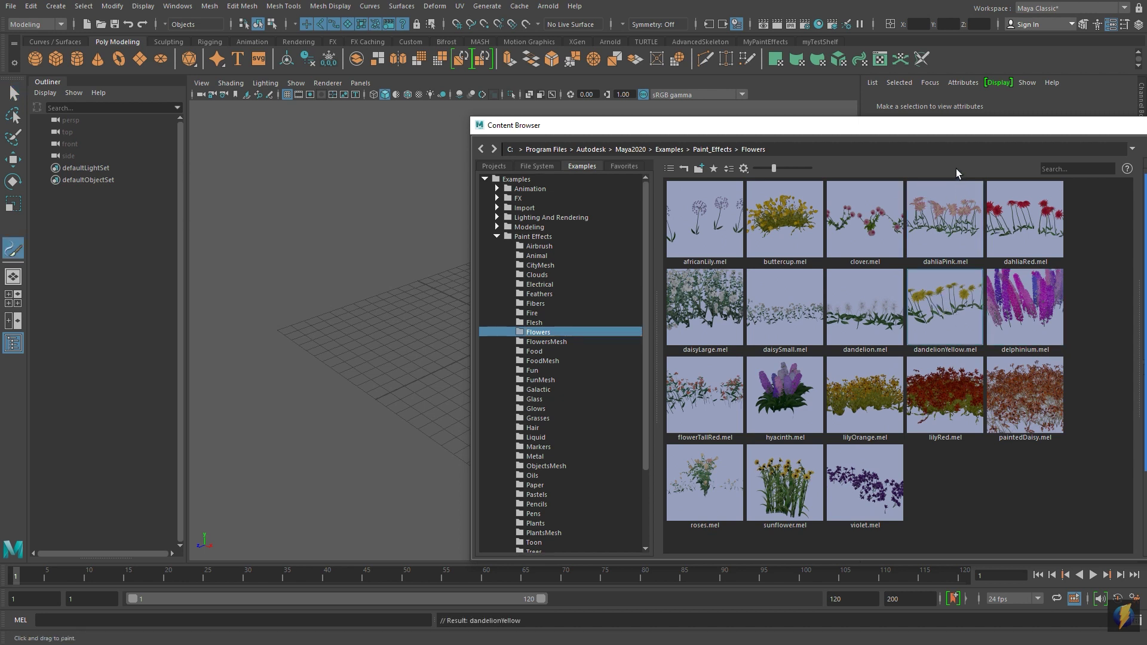
pyautogui.moveTo(959, 127); pyautogui.dragTo(638, 182)
pyautogui.click(990, 180)
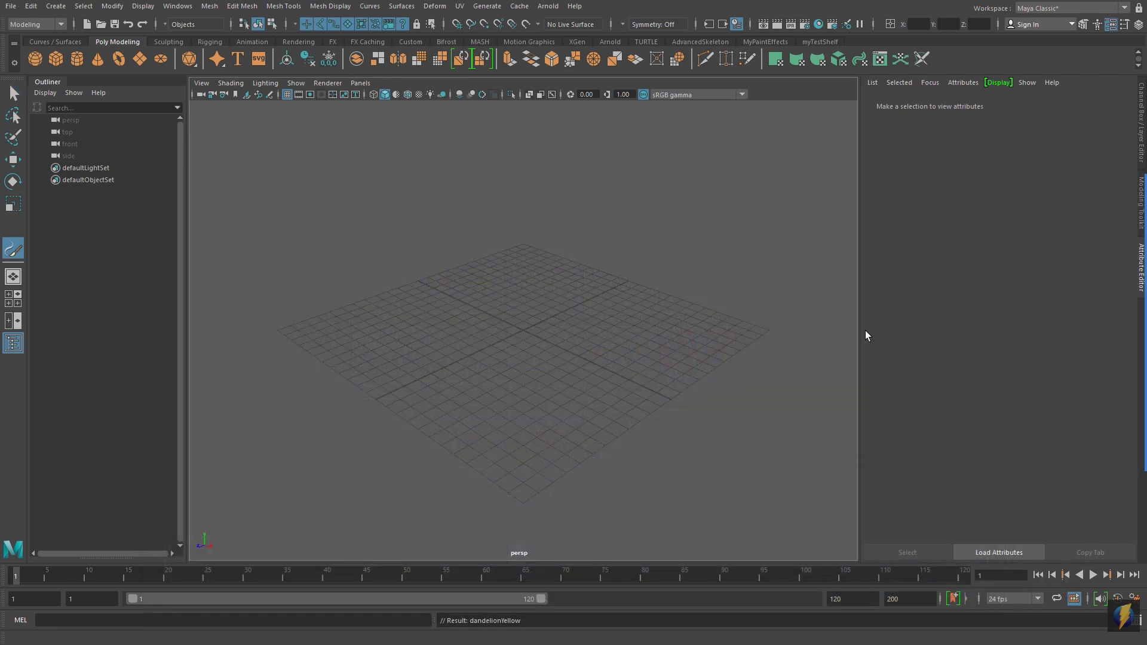
pyautogui.click(551, 330)
pyautogui.moveTo(559, 334)
pyautogui.mouseDown()
pyautogui.moveTo(521, 404)
pyautogui.moveTo(487, 322)
pyautogui.moveTo(435, 402)
pyautogui.moveTo(578, 420)
pyautogui.moveTo(599, 308)
pyautogui.moveTo(569, 307)
pyautogui.mouseUp()
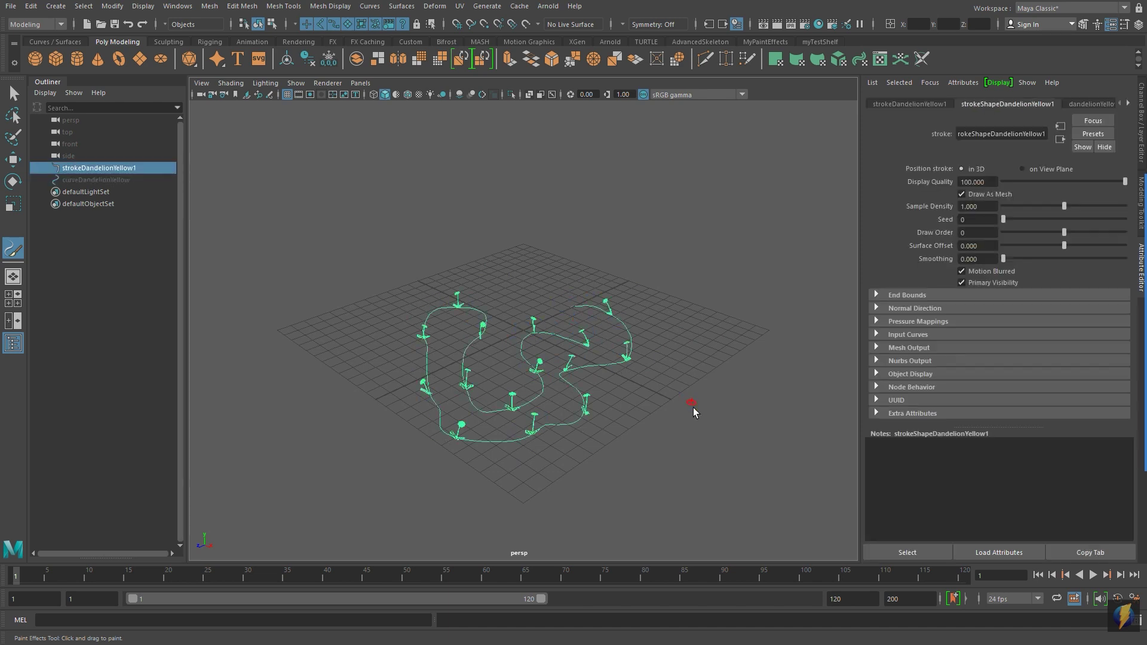
# Step: Examine the petals, stem and leaves of a single painted dandelion up close from several angles
pyautogui.moveTo(693, 411)
pyautogui.keyDown('alt'); pyautogui.mouseDown()
pyautogui.moveTo(620, 391)
pyautogui.moveTo(447, 387)
pyautogui.mouseUp(); pyautogui.keyUp('alt')
pyautogui.keyDown('alt'); pyautogui.moveTo(447, 387); pyautogui.dragTo(677, 382, button='right'); pyautogui.keyUp('alt')
pyautogui.keyDown('alt'); pyautogui.moveTo(592, 381); pyautogui.dragTo(738, 353, button='middle'); pyautogui.keyUp('alt')
pyautogui.keyDown('alt'); pyautogui.moveTo(530, 392); pyautogui.dragTo(660, 378, button='right'); pyautogui.keyUp('alt')
pyautogui.keyDown('alt'); pyautogui.moveTo(554, 376); pyautogui.dragTo(615, 382, button='middle'); pyautogui.keyUp('alt')
pyautogui.keyDown('alt'); pyautogui.moveTo(575, 381); pyautogui.dragTo(617, 386, button='right'); pyautogui.keyUp('alt')
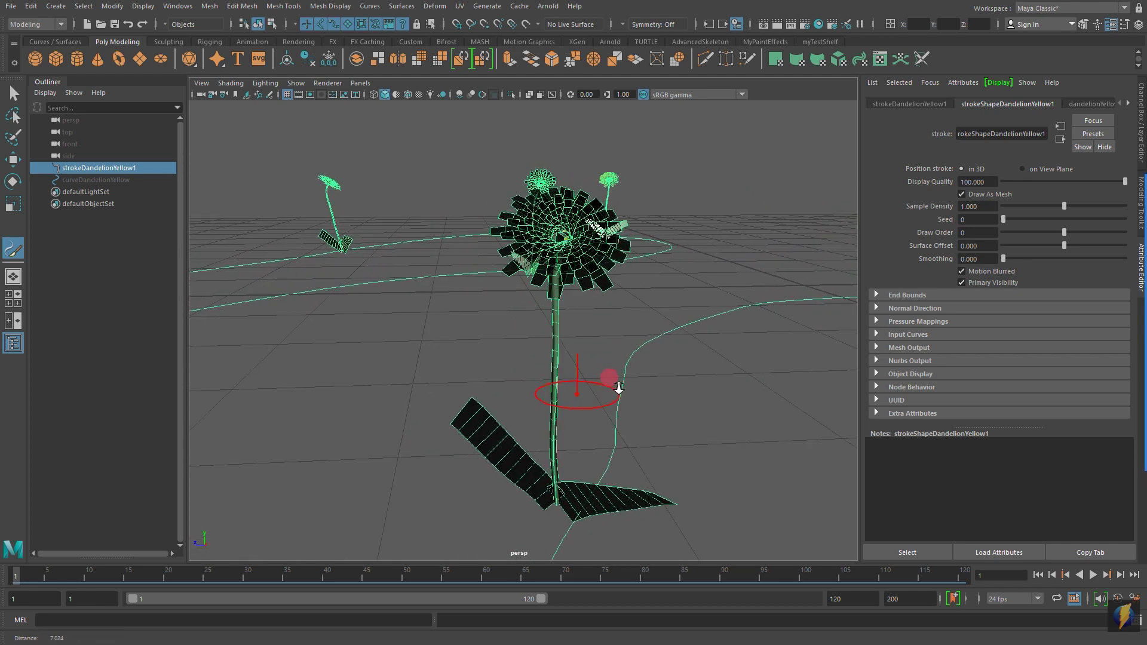
pyautogui.keyDown('alt'); pyautogui.moveTo(592, 391); pyautogui.dragTo(605, 394); pyautogui.keyUp('alt')
pyautogui.keyDown('alt'); pyautogui.moveTo(582, 392); pyautogui.dragTo(606, 392, button='right'); pyautogui.keyUp('alt')
pyautogui.keyDown('alt'); pyautogui.moveTo(625, 391); pyautogui.dragTo(609, 390, button='middle'); pyautogui.keyUp('alt')
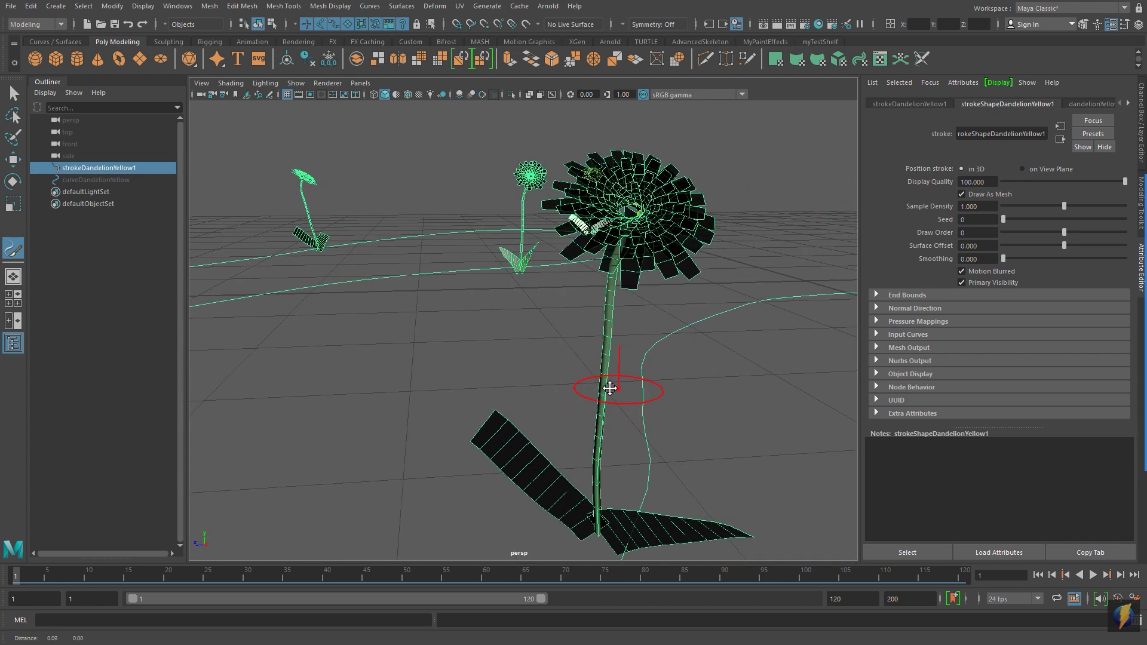
pyautogui.keyDown('alt'); pyautogui.moveTo(690, 404); pyautogui.dragTo(687, 387); pyautogui.keyUp('alt')
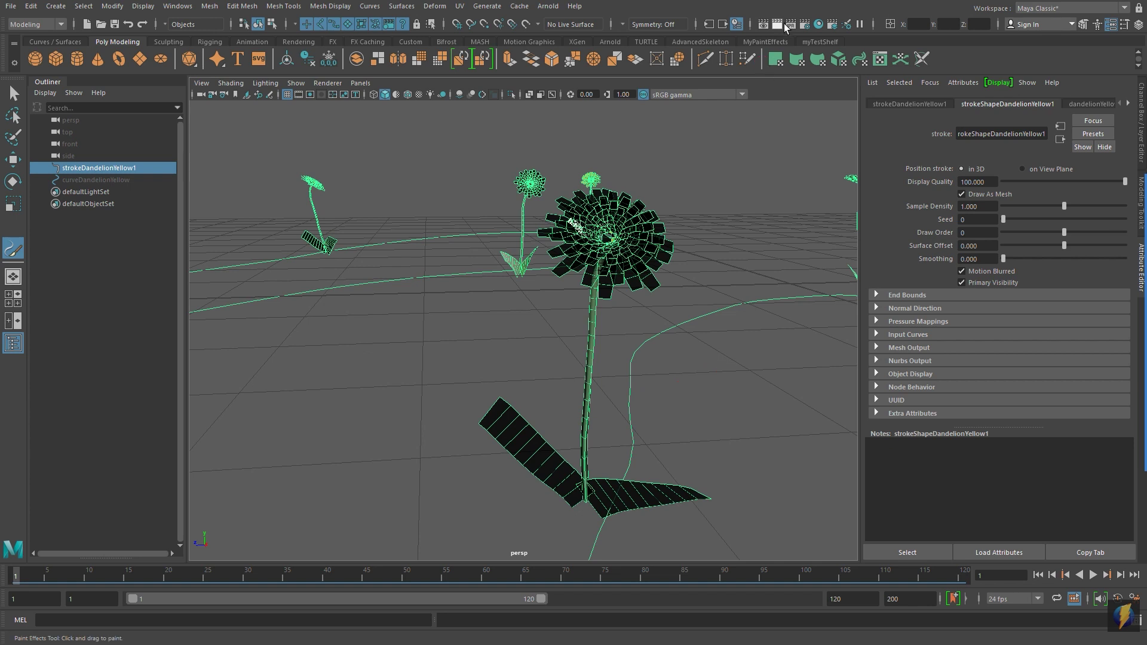
# Step: Set the renderer to Maya Software, close the render settings and render the current view of the dandelion
pyautogui.click(805, 24)
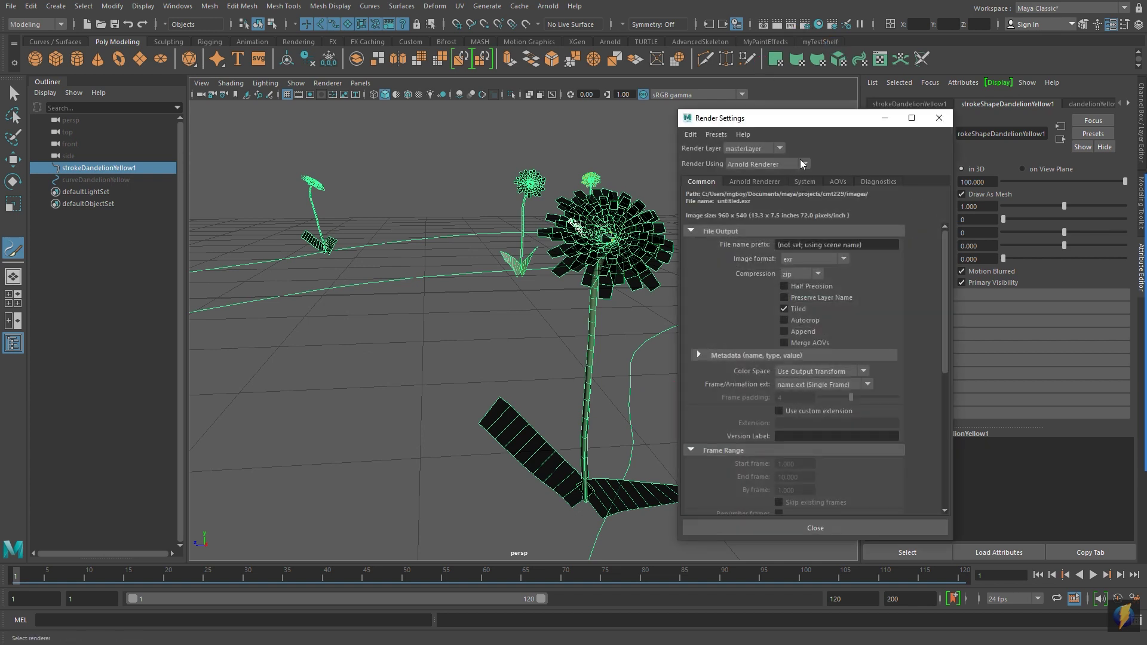
pyautogui.click(792, 163)
pyautogui.click(787, 177)
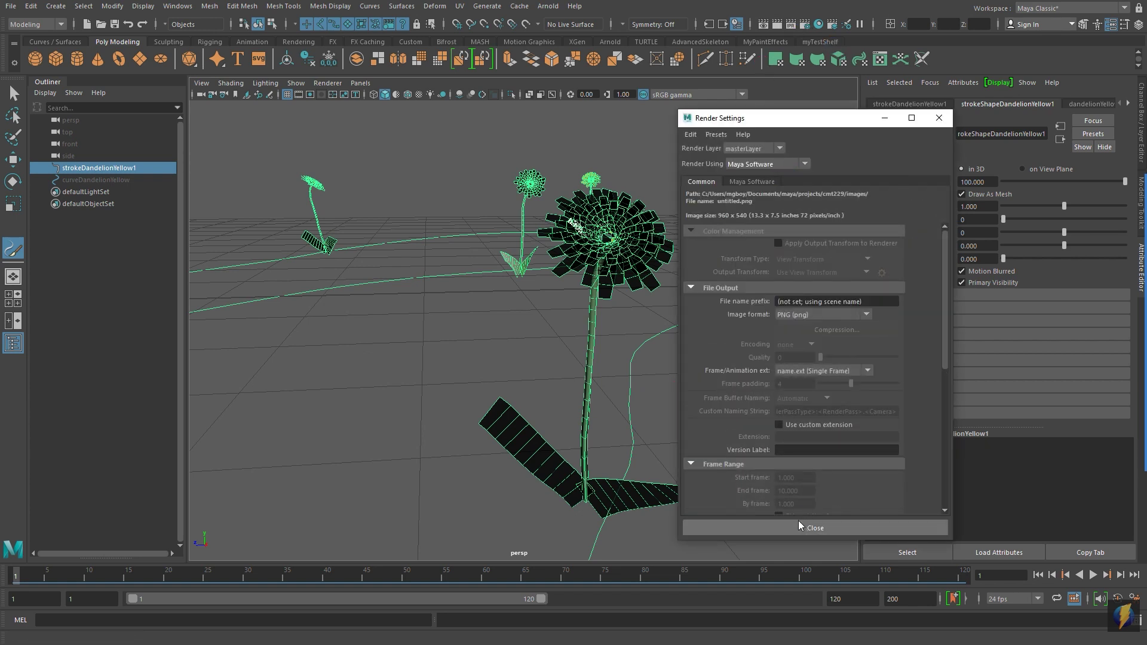
pyautogui.click(815, 527)
pyautogui.click(778, 24)
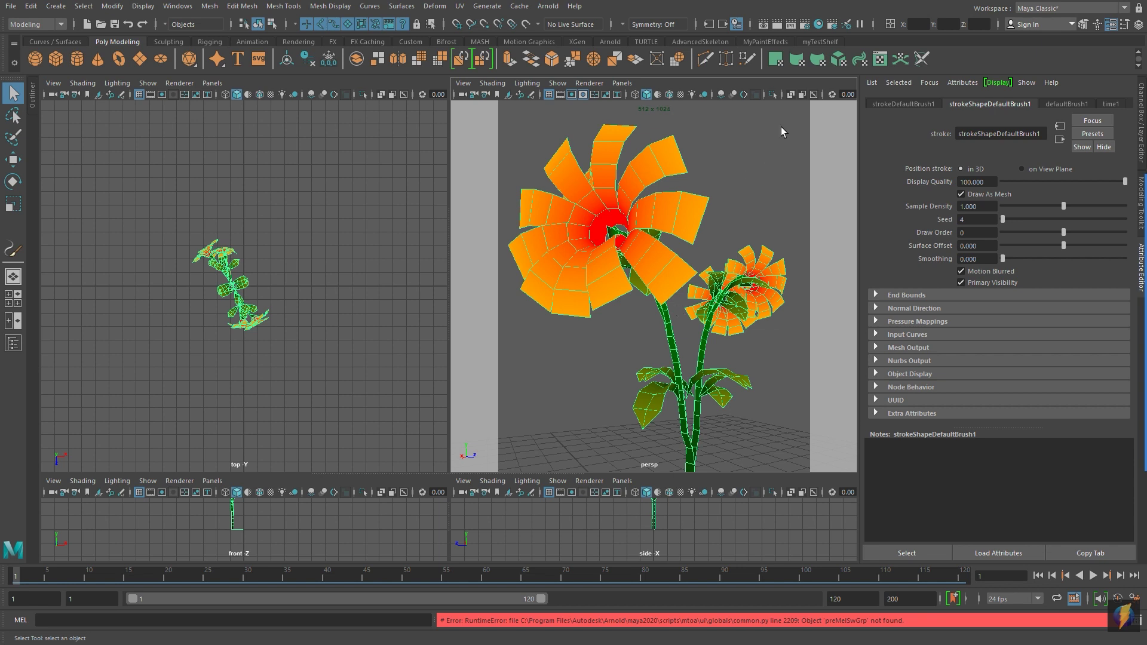
# Step: Review the orange flower scene's render settings for image size, renderable camera and alpha channel
pyautogui.click(805, 24)
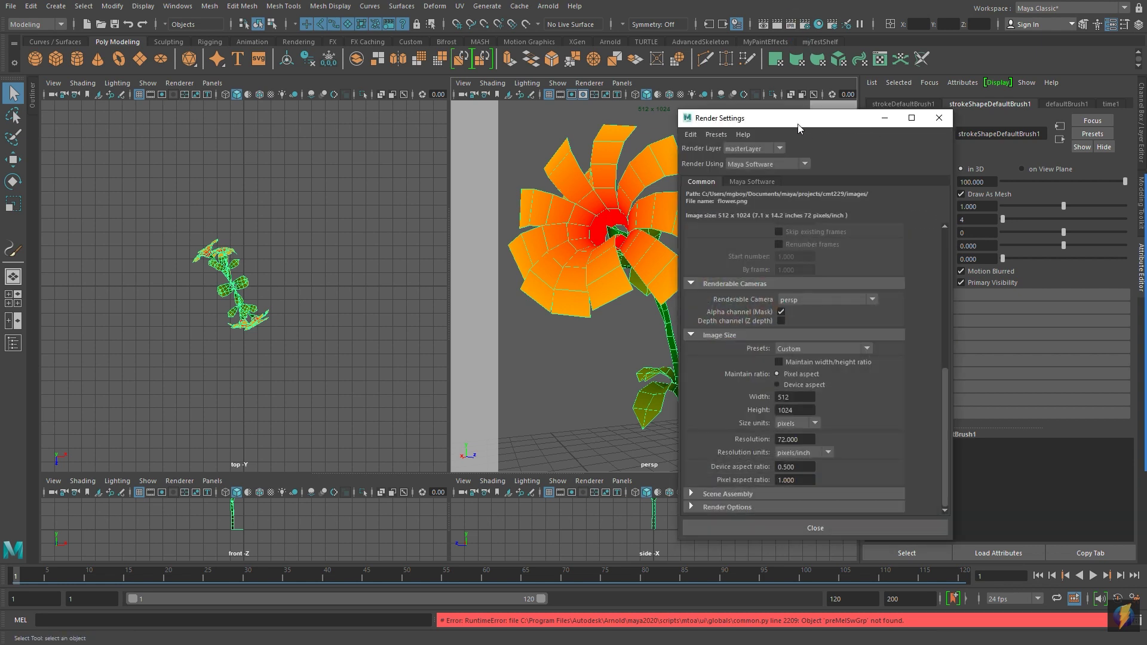
pyautogui.moveTo(797, 124); pyautogui.dragTo(563, 69)
pyautogui.moveTo(1146, 325)
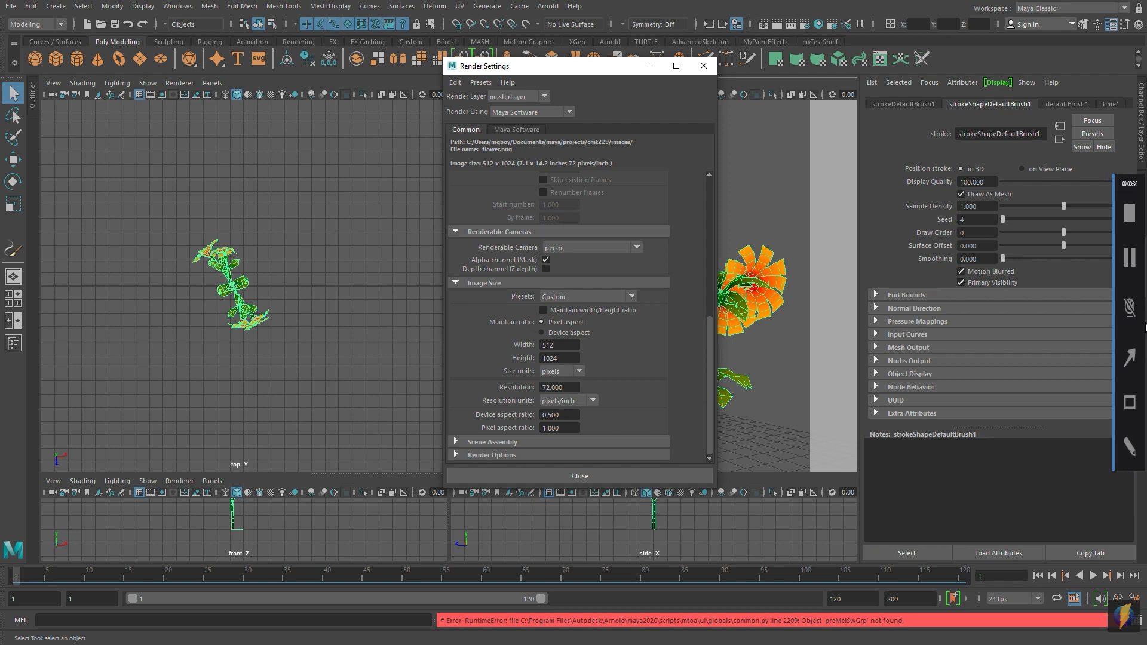
pyautogui.click(1130, 357)
pyautogui.moveTo(799, 326)
pyautogui.mouseDown()
pyautogui.moveTo(624, 328)
pyautogui.moveTo(582, 307)
pyautogui.moveTo(565, 334)
pyautogui.moveTo(587, 357)
pyautogui.mouseUp()
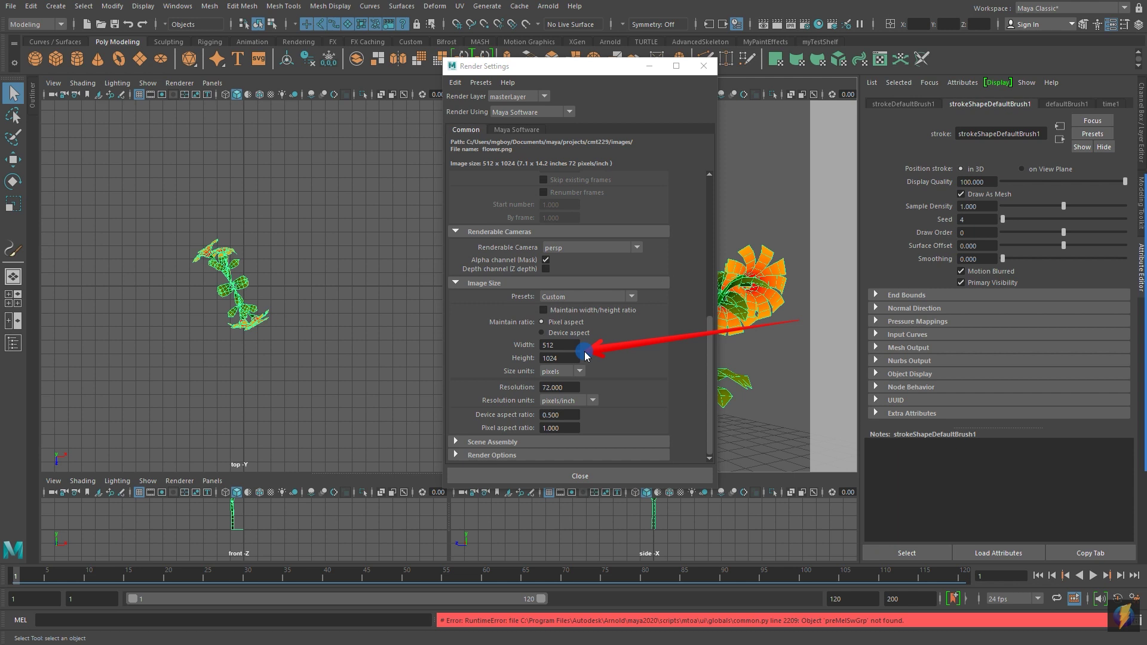
pyautogui.moveTo(585, 356)
pyautogui.mouseDown()
pyautogui.moveTo(454, 290)
pyautogui.moveTo(644, 221)
pyautogui.mouseUp()
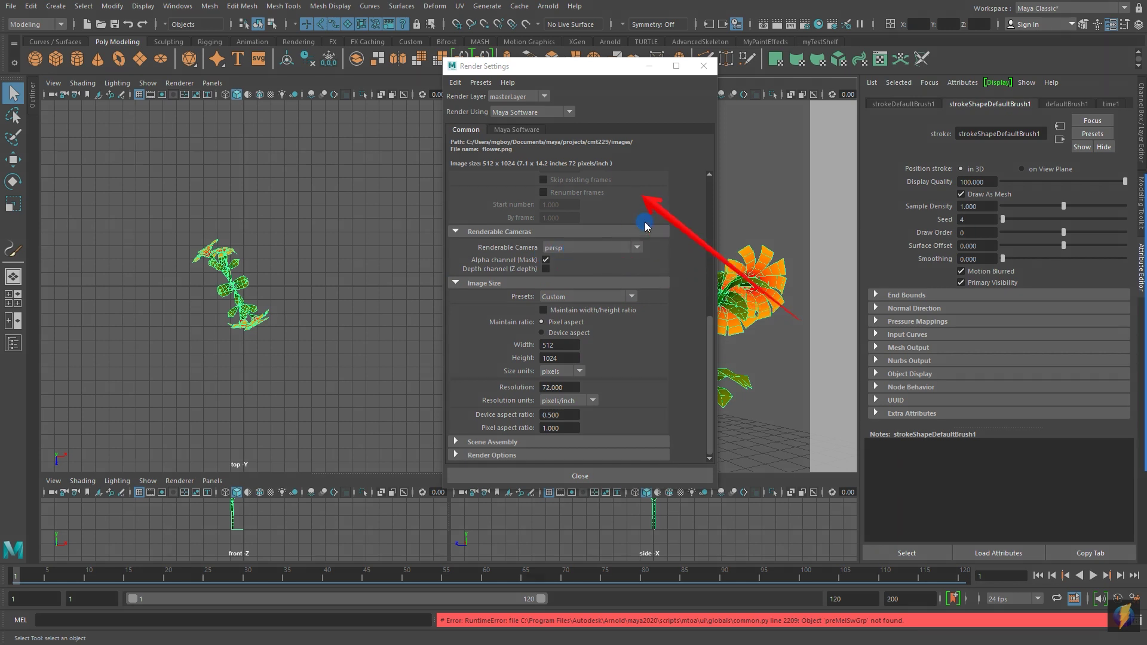
# Step: Review the render image format and the Maya Software anti-aliasing quality, and close the render settings
pyautogui.moveTo(708, 332); pyautogui.dragTo(705, 197)
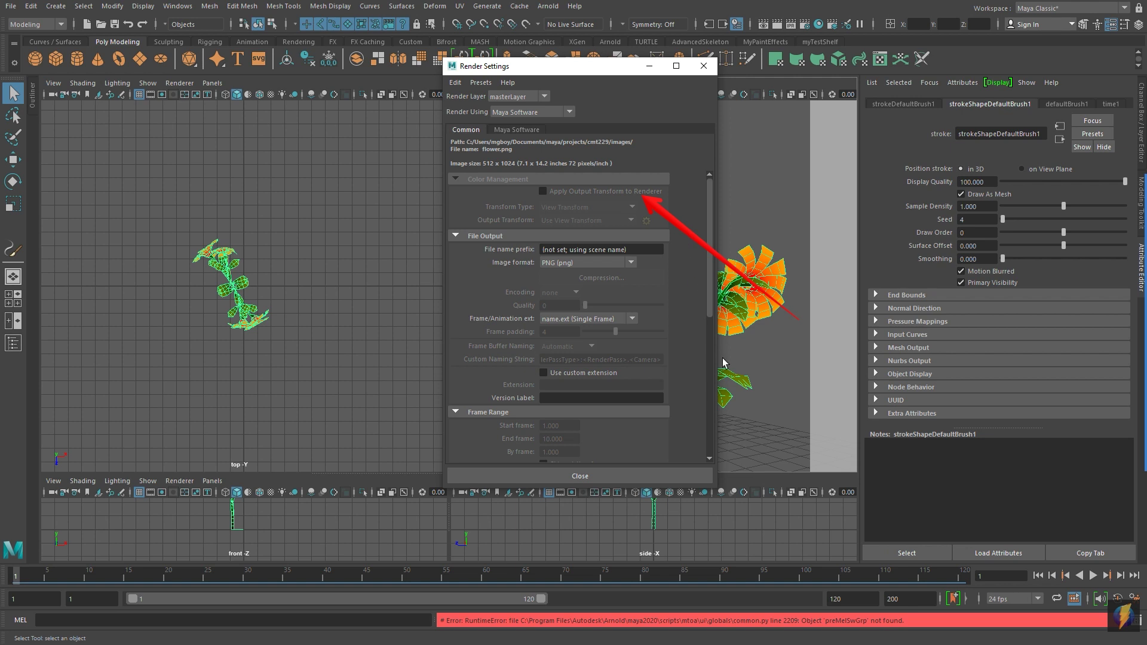
pyautogui.click(1121, 357)
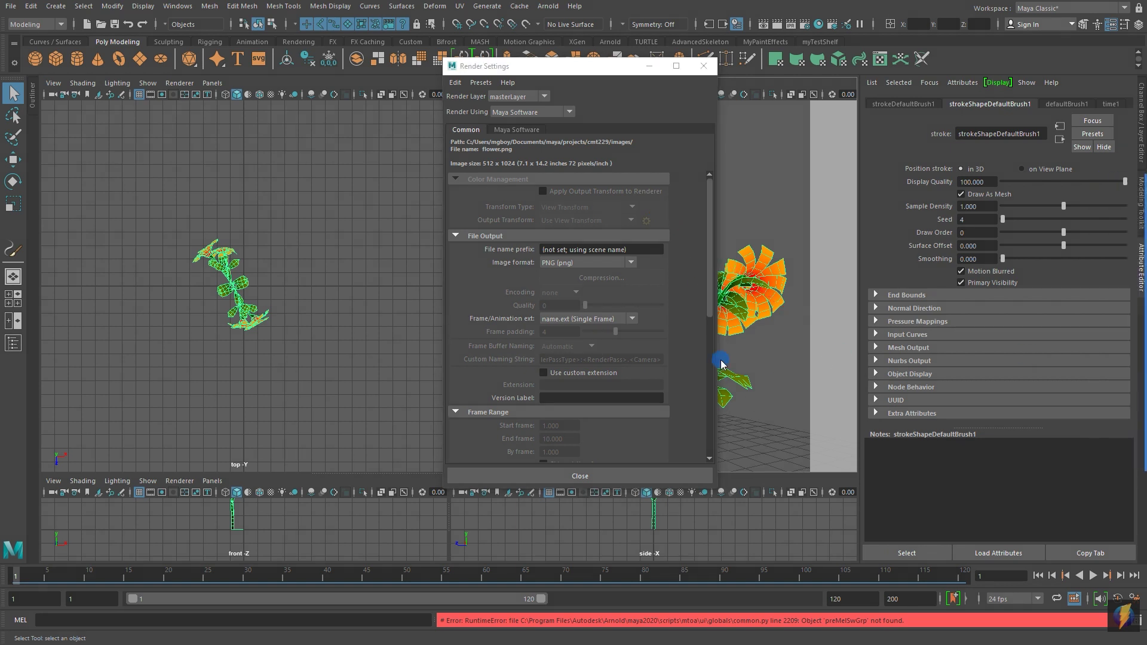
pyautogui.moveTo(780, 366)
pyautogui.mouseDown()
pyautogui.moveTo(601, 294)
pyautogui.moveTo(580, 267)
pyautogui.mouseUp()
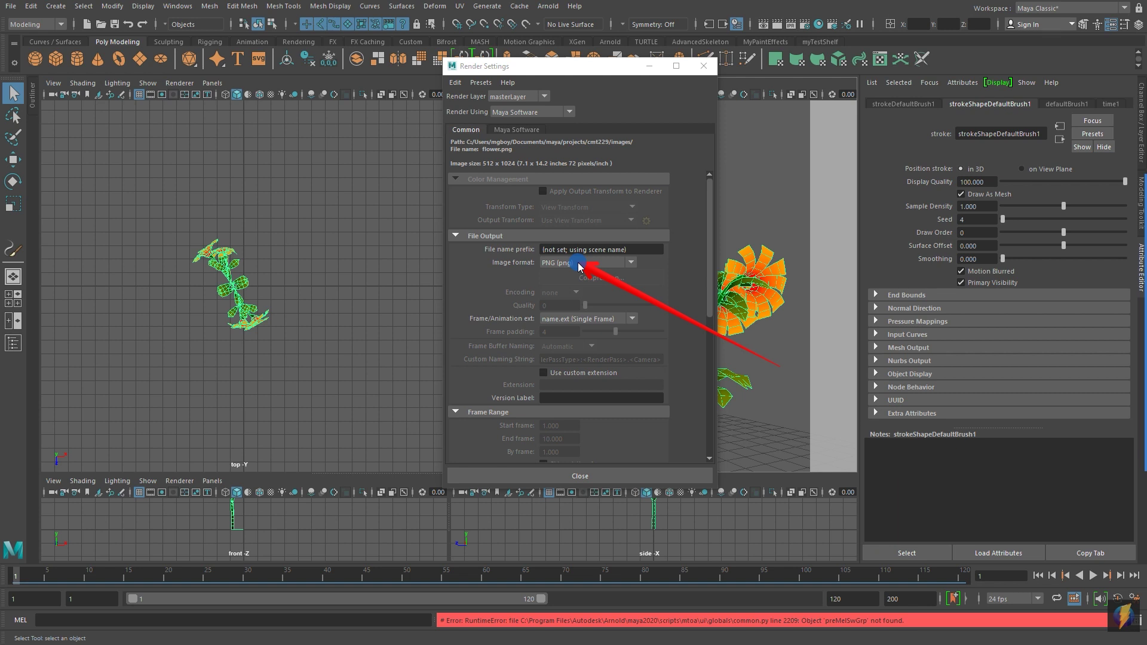
pyautogui.moveTo(580, 267)
pyautogui.mouseDown()
pyautogui.moveTo(553, 282)
pyautogui.moveTo(565, 278)
pyautogui.moveTo(531, 274)
pyautogui.moveTo(548, 275)
pyautogui.mouseUp()
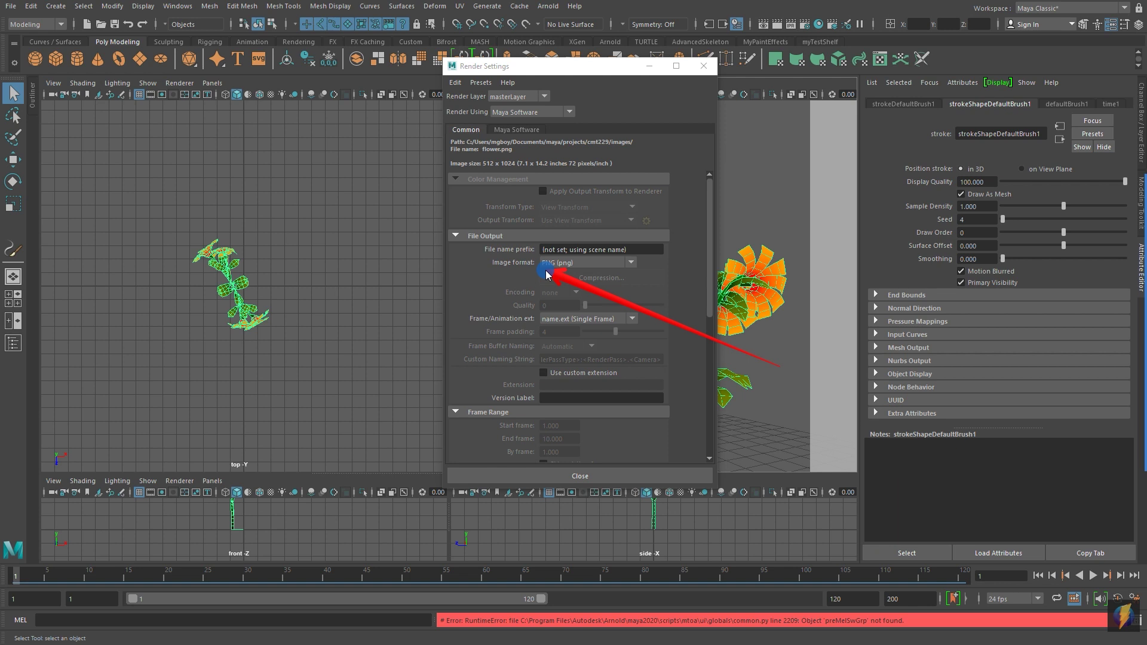
pyautogui.moveTo(547, 275); pyautogui.dragTo(621, 318)
pyautogui.click(525, 130)
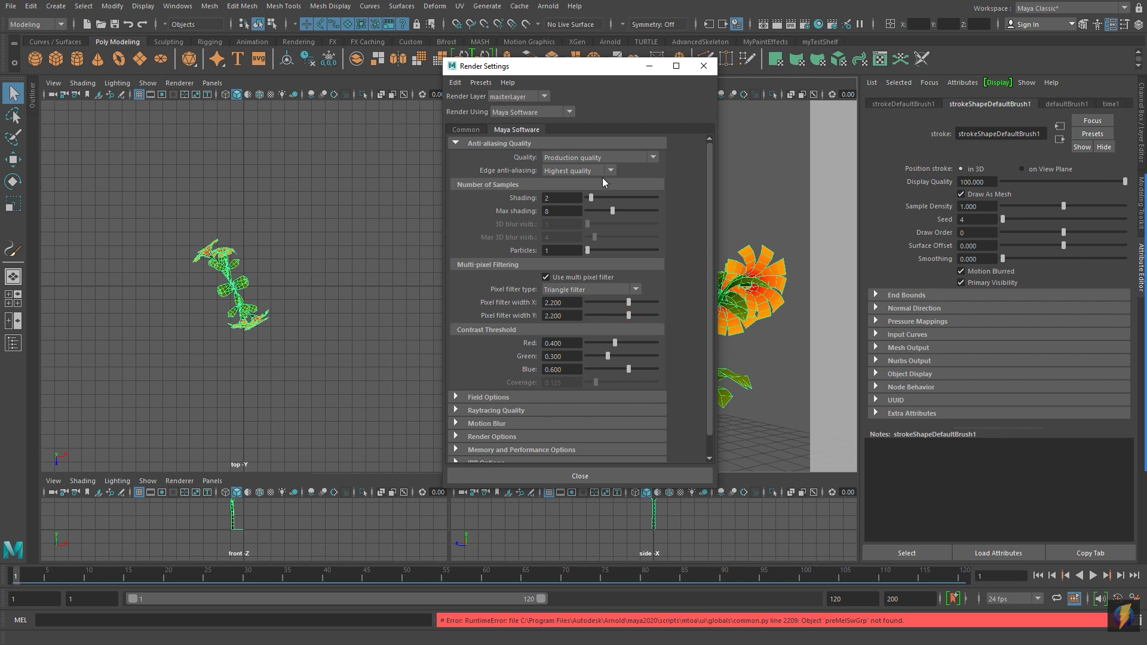
pyautogui.click(704, 66)
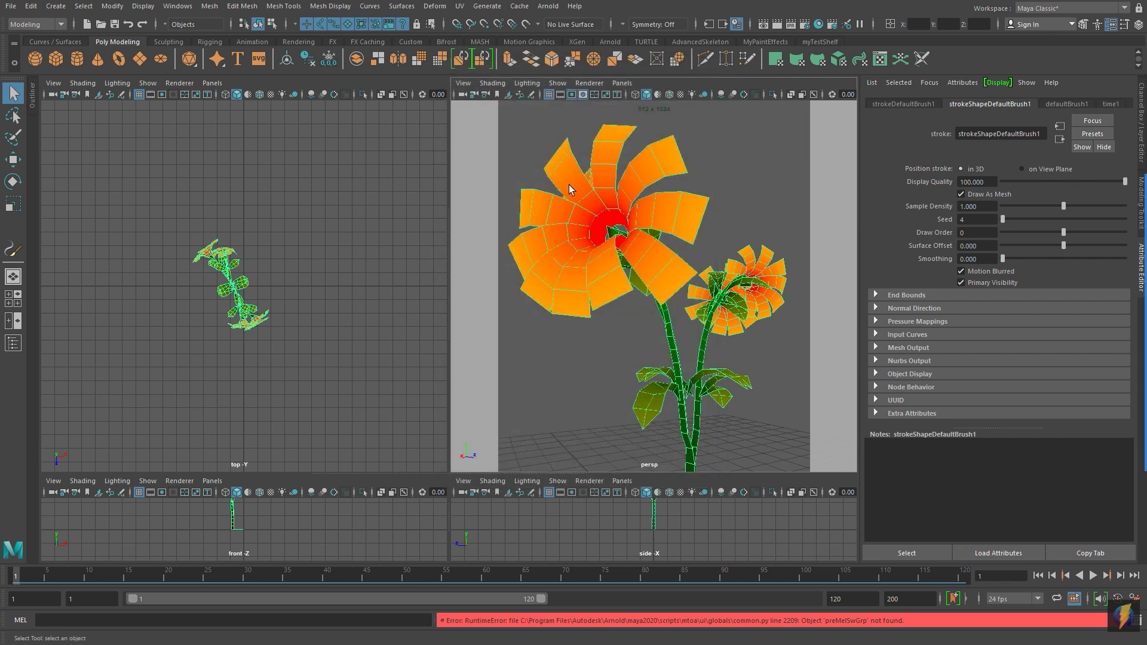
# Step: Toggle the resolution gate in the perspective view to check the framing, leave it on and render the flower
pyautogui.click(577, 96)
pyautogui.click(578, 95)
pyautogui.click(578, 95)
pyautogui.click(575, 94)
pyautogui.click(777, 24)
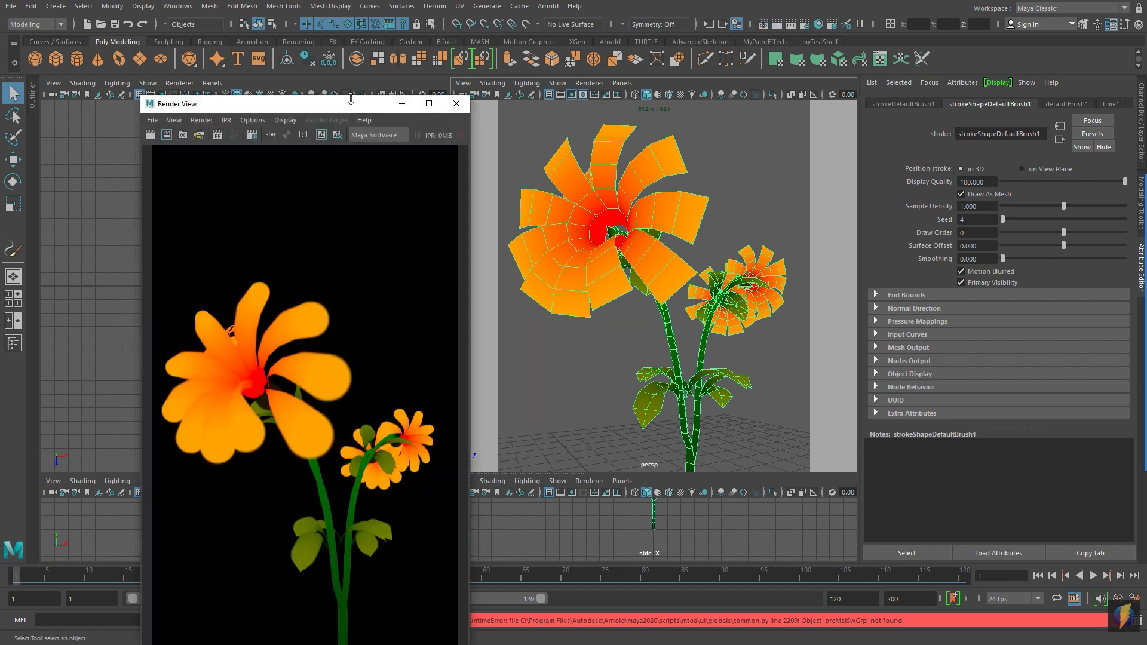
# Step: Inspect the alpha channel of the rendered flower and return to the color display
pyautogui.moveTo(350, 98); pyautogui.dragTo(619, 89)
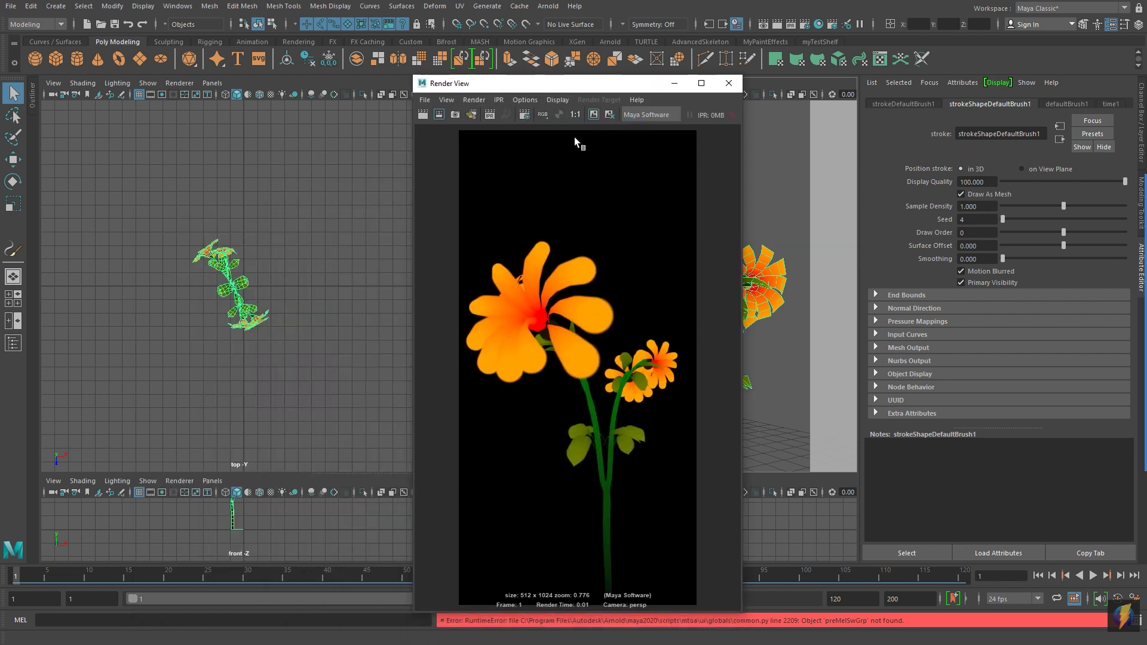
pyautogui.click(557, 113)
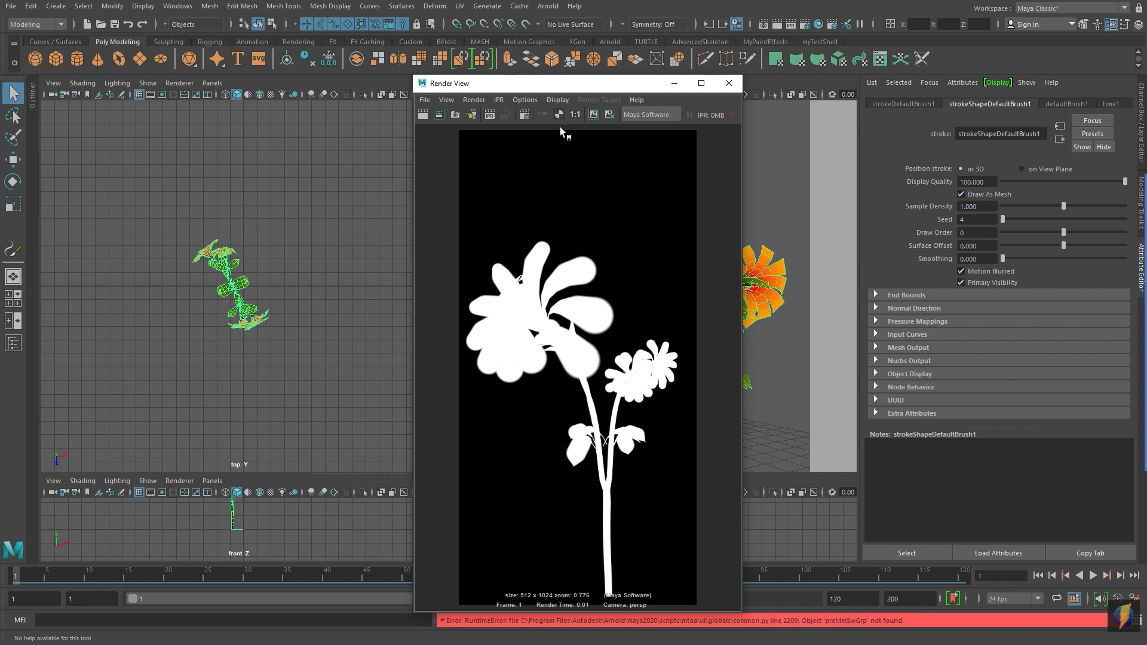
pyautogui.click(541, 115)
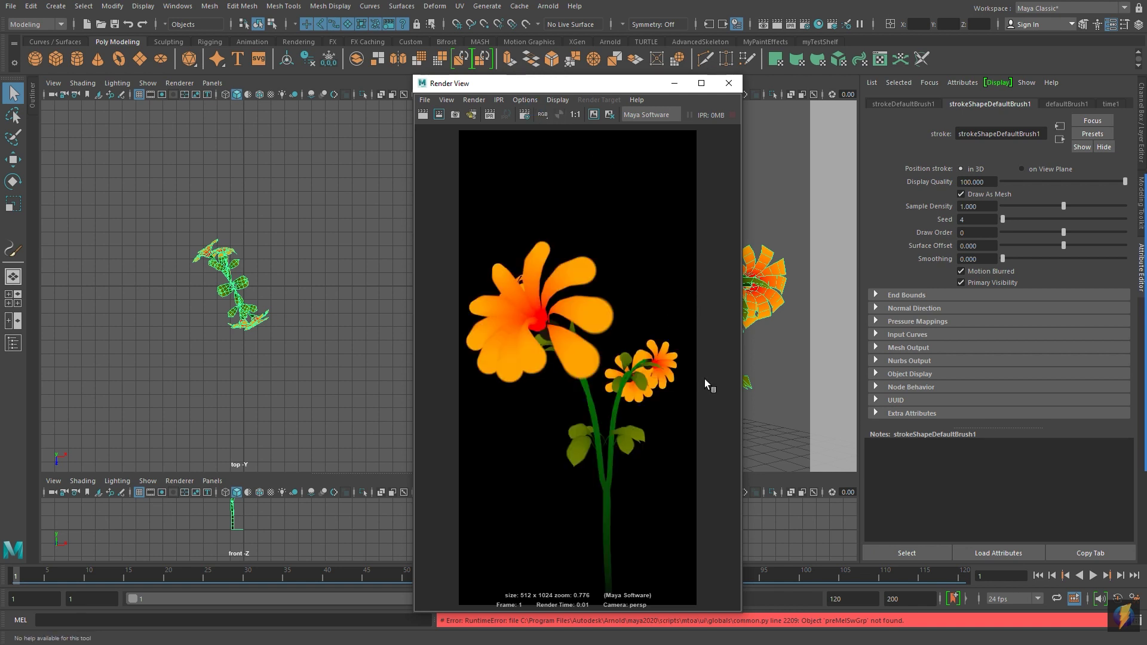
# Step: Save the rendered flower image to the Desktop as myFlower in PNG format
pyautogui.click(424, 100)
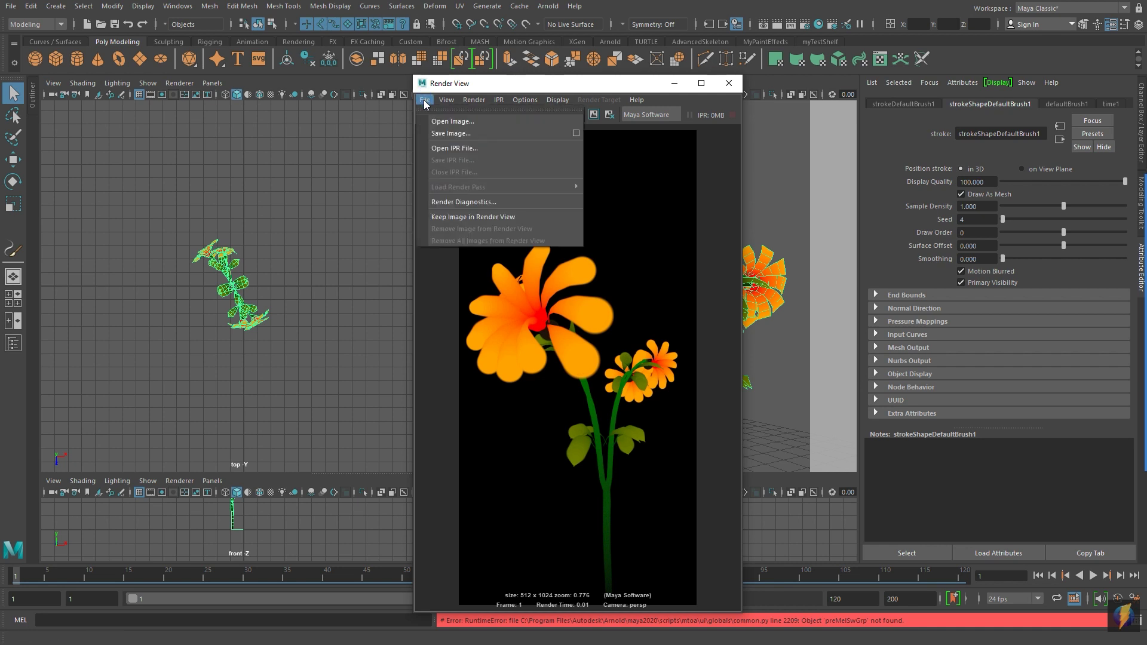
pyautogui.click(433, 133)
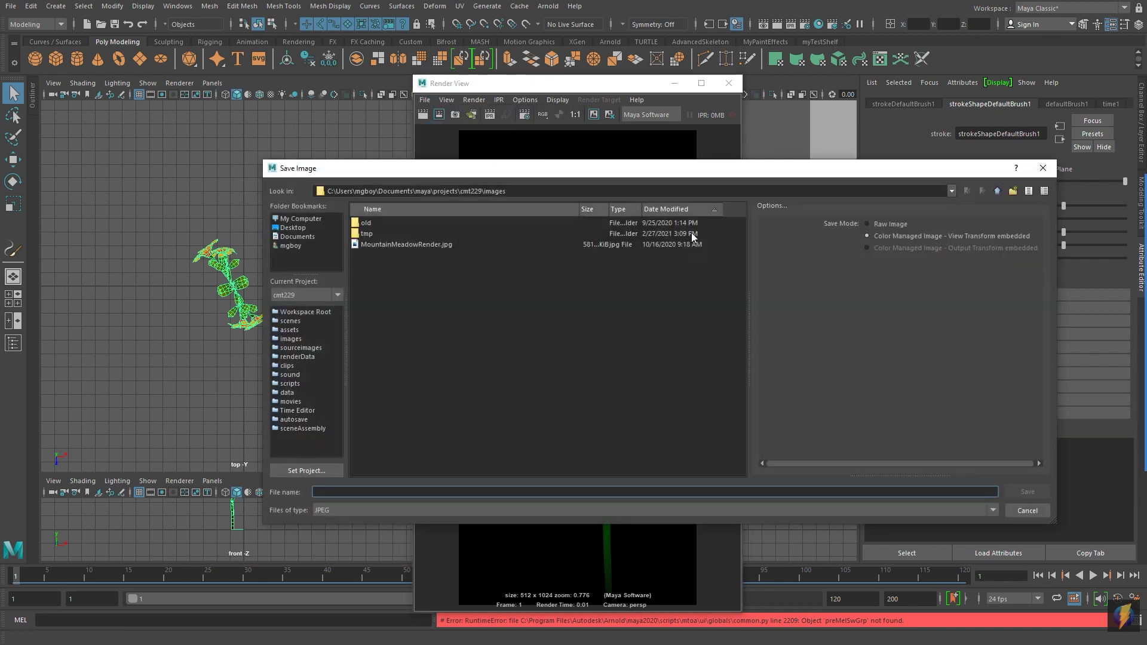
pyautogui.click(298, 227)
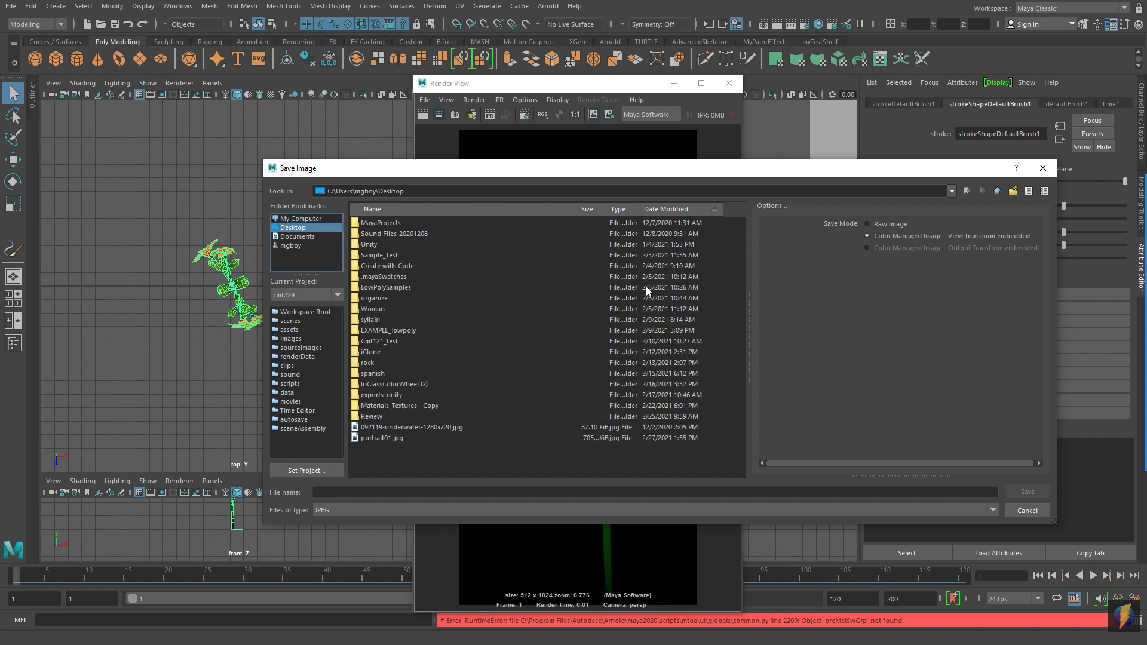
pyautogui.click(428, 492)
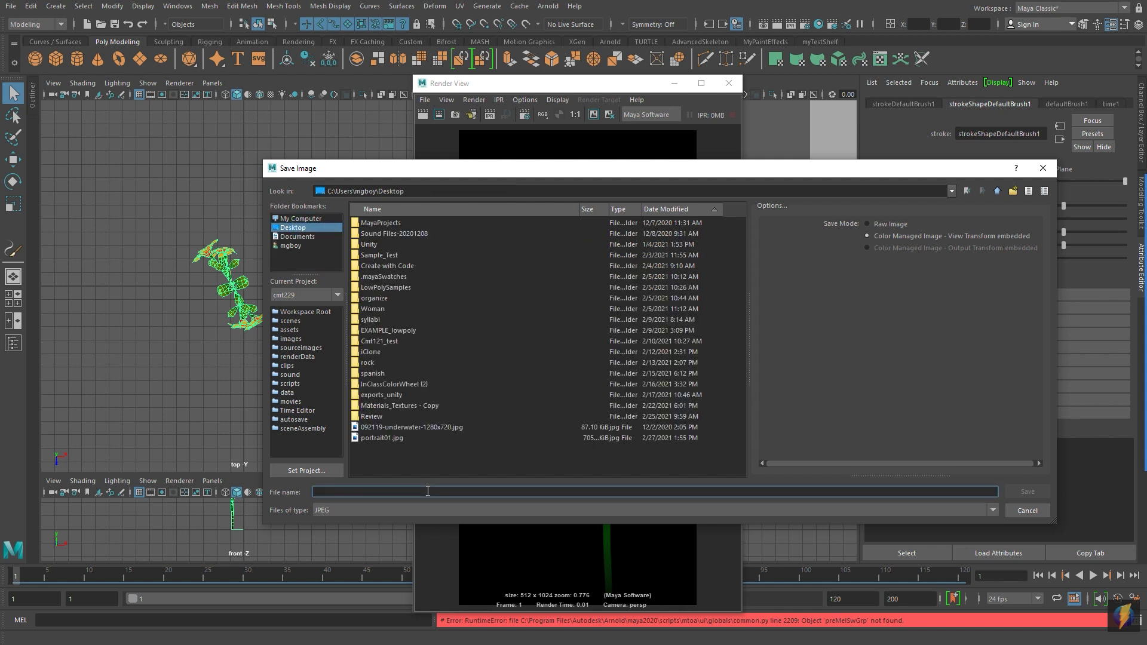
pyautogui.write('myFlower')
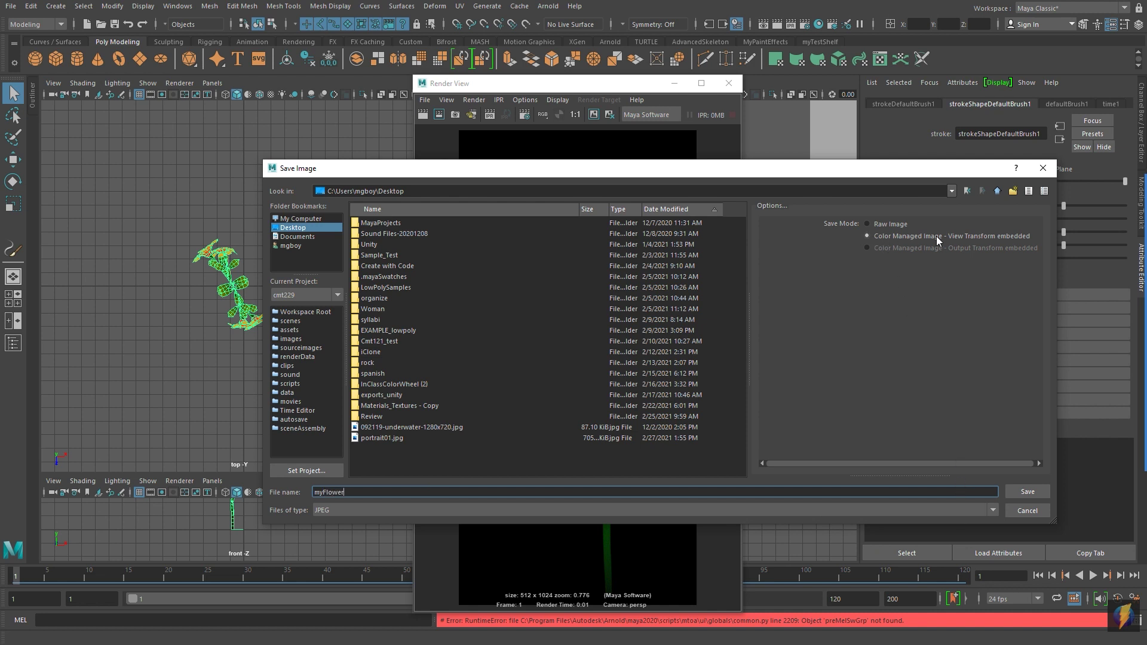
pyautogui.click(995, 510)
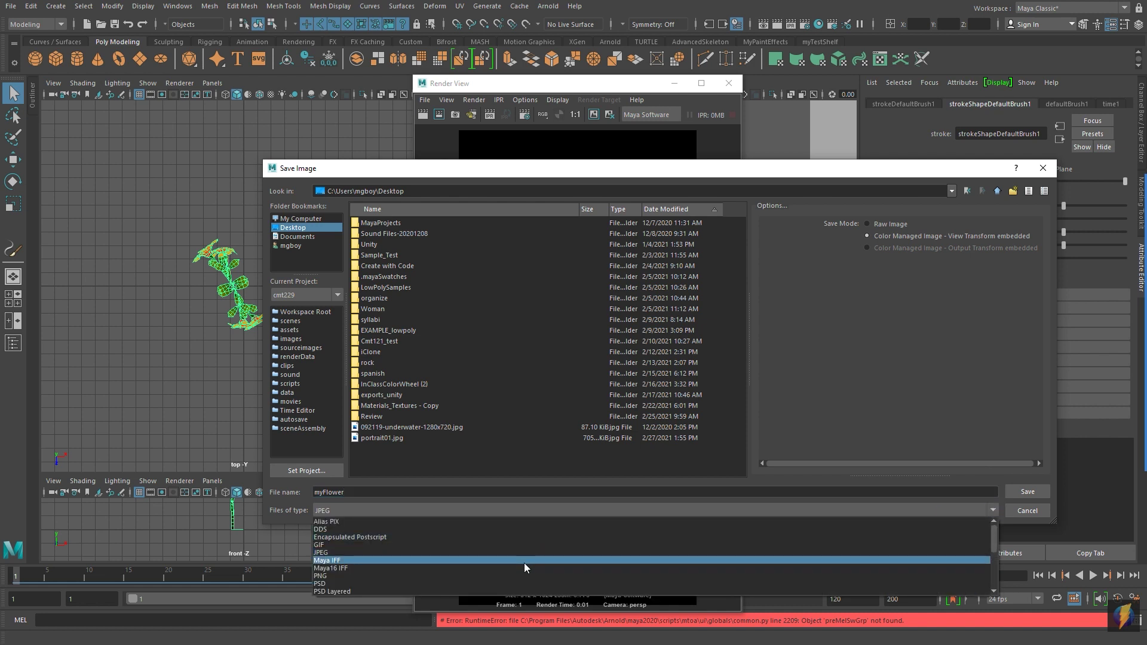
pyautogui.click(514, 575)
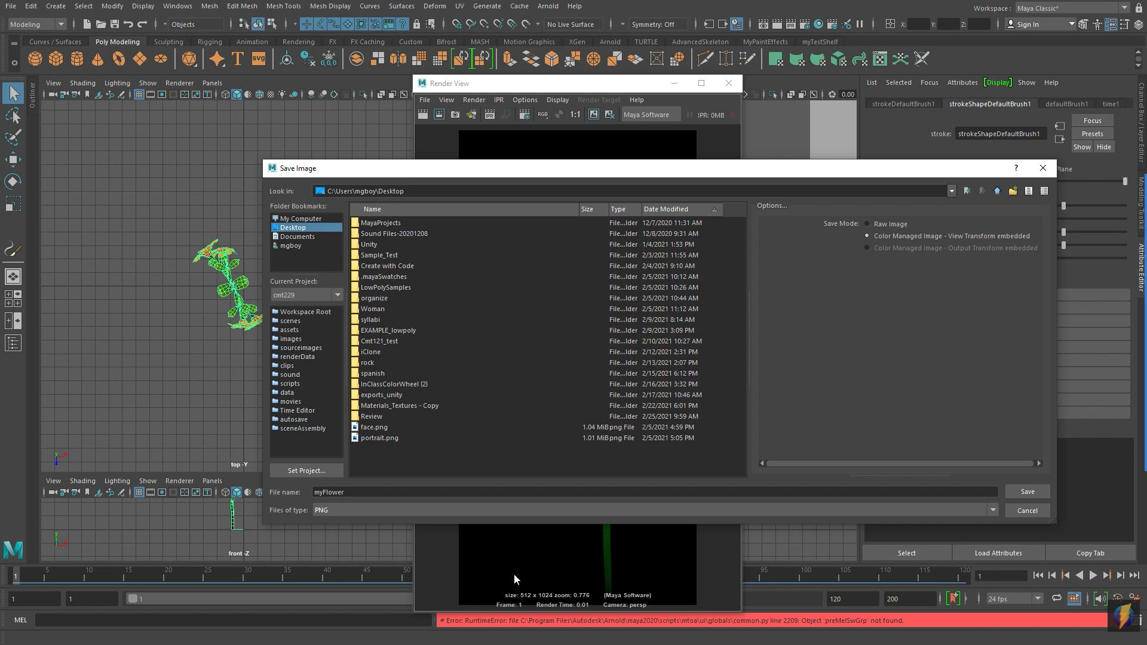
pyautogui.click(1027, 492)
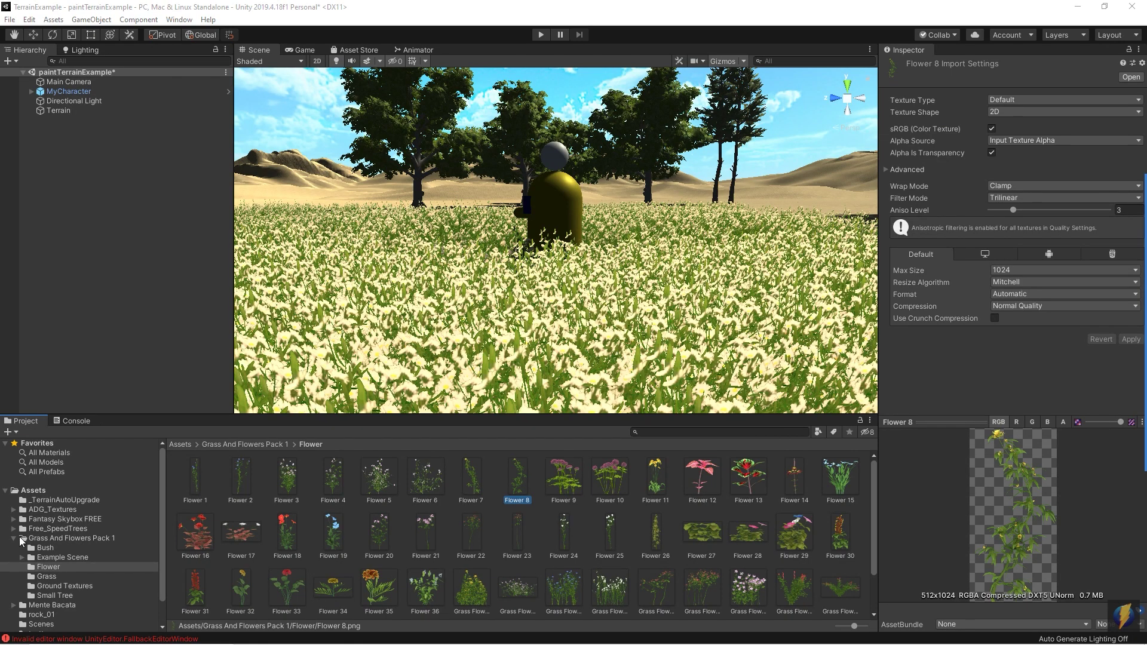
# Step: Switch to Unity and create a folder named MyVegetation directly inside the project's Assets folder
pyautogui.click(14, 538)
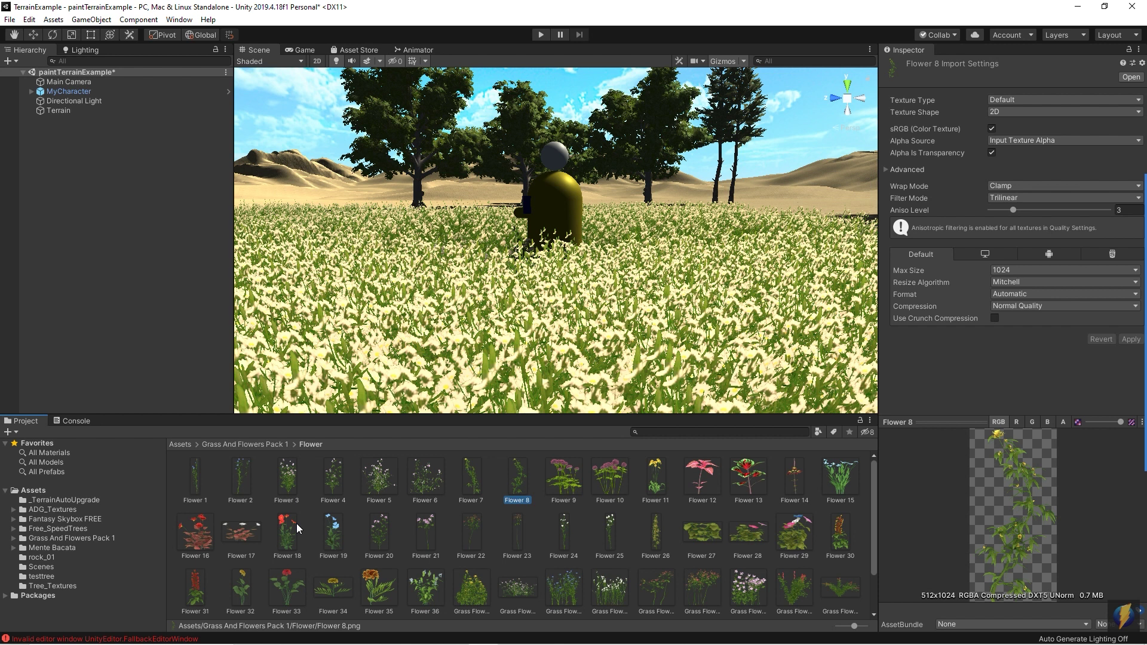
pyautogui.click(35, 492)
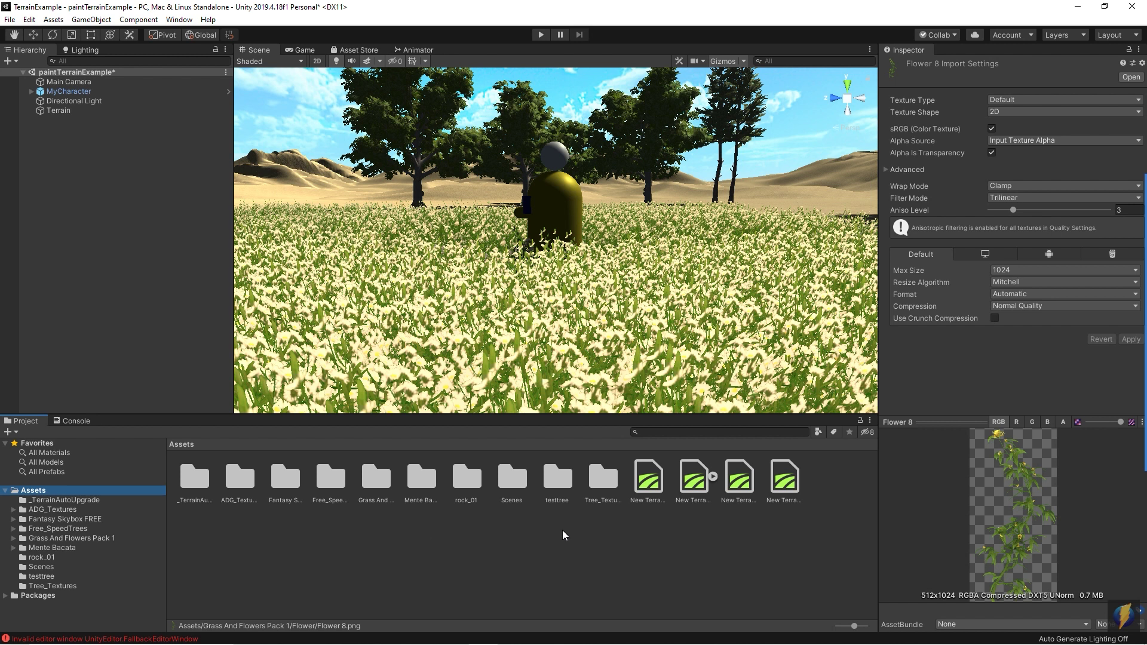
pyautogui.rightClick(346, 541)
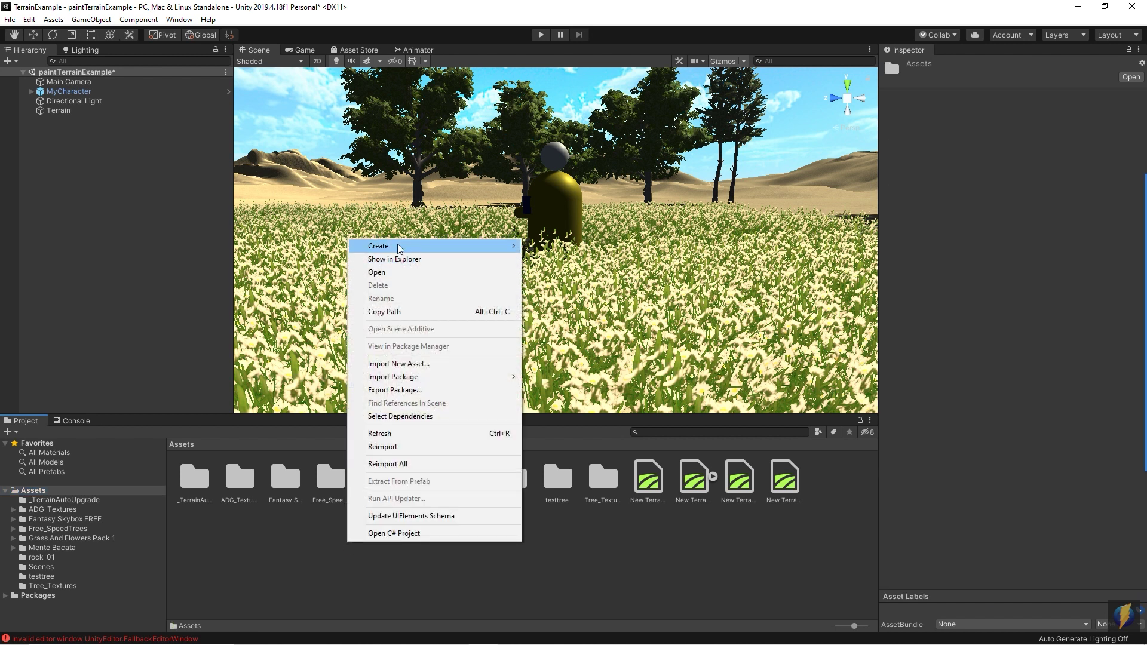
pyautogui.moveTo(400, 248)
pyautogui.click(577, 182)
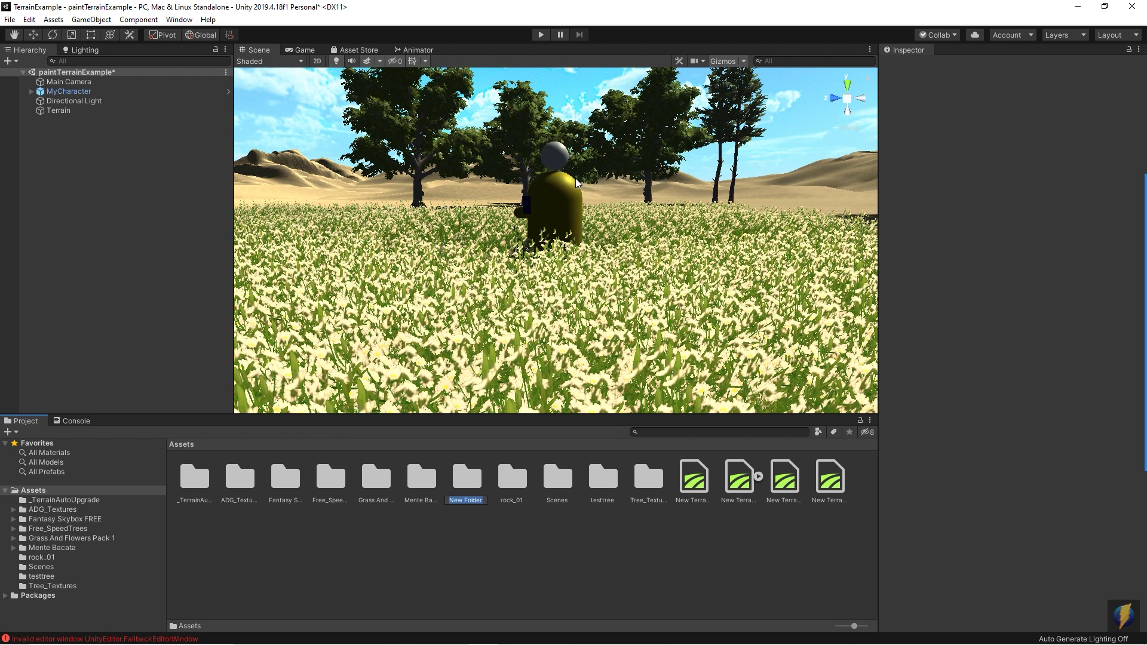
pyautogui.write('MyVegetation')
pyautogui.press('Return')
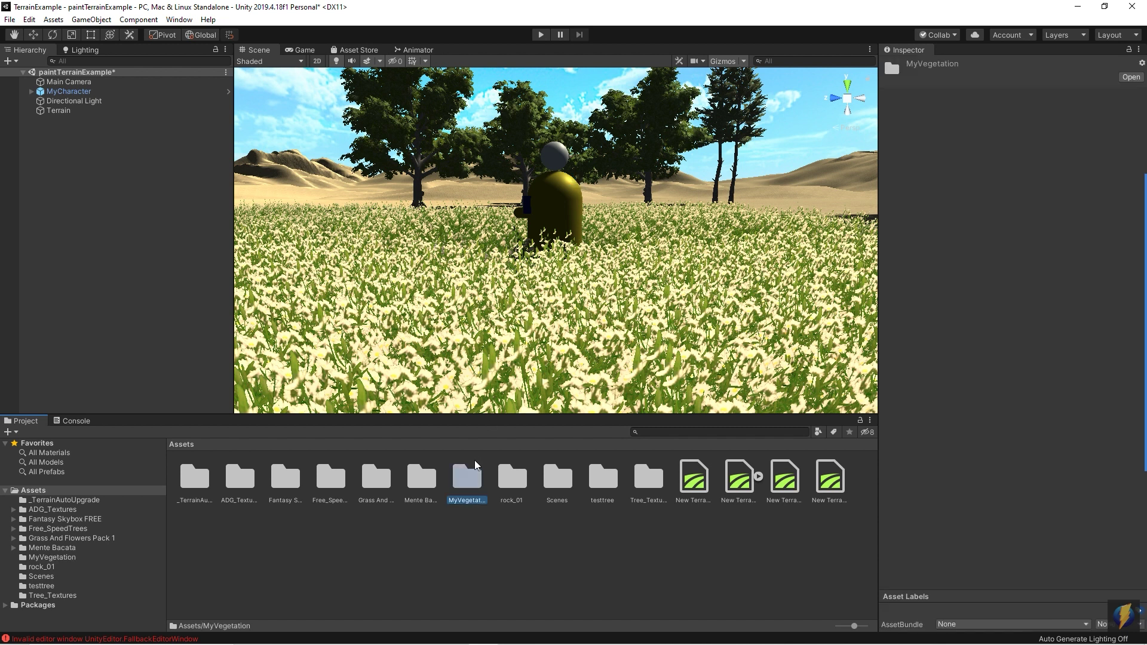
# Step: Import the myFlower image from the Desktop into the MyVegetation folder as a new asset
pyautogui.doubleClick(466, 478)
pyautogui.rightClick(386, 517)
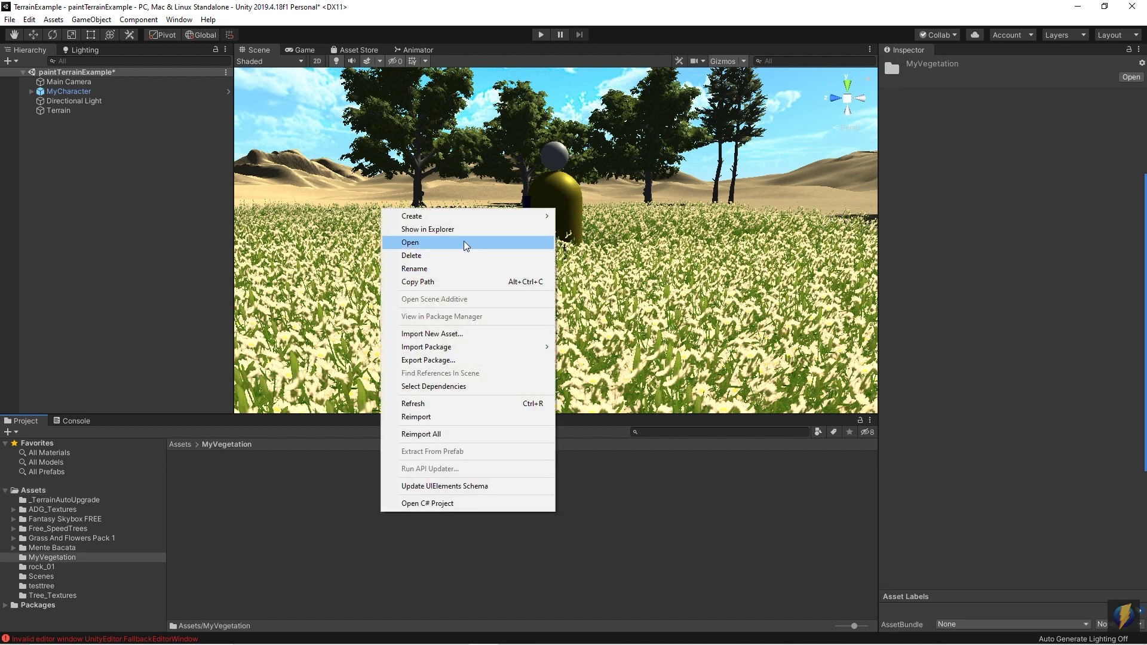
pyautogui.click(453, 335)
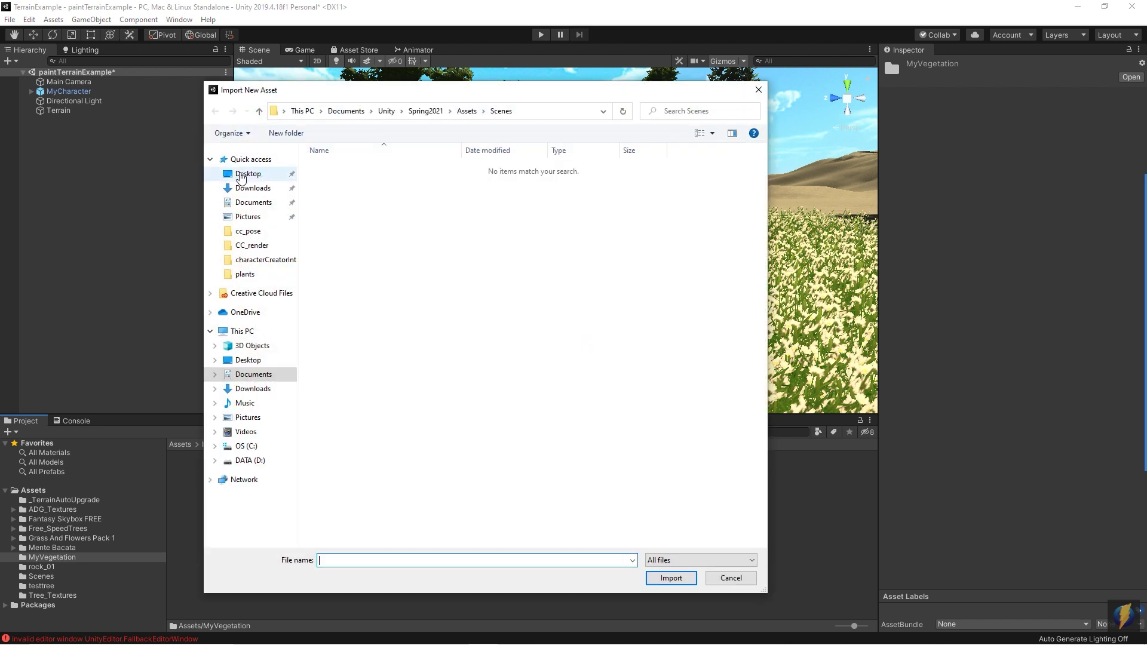
pyautogui.click(242, 173)
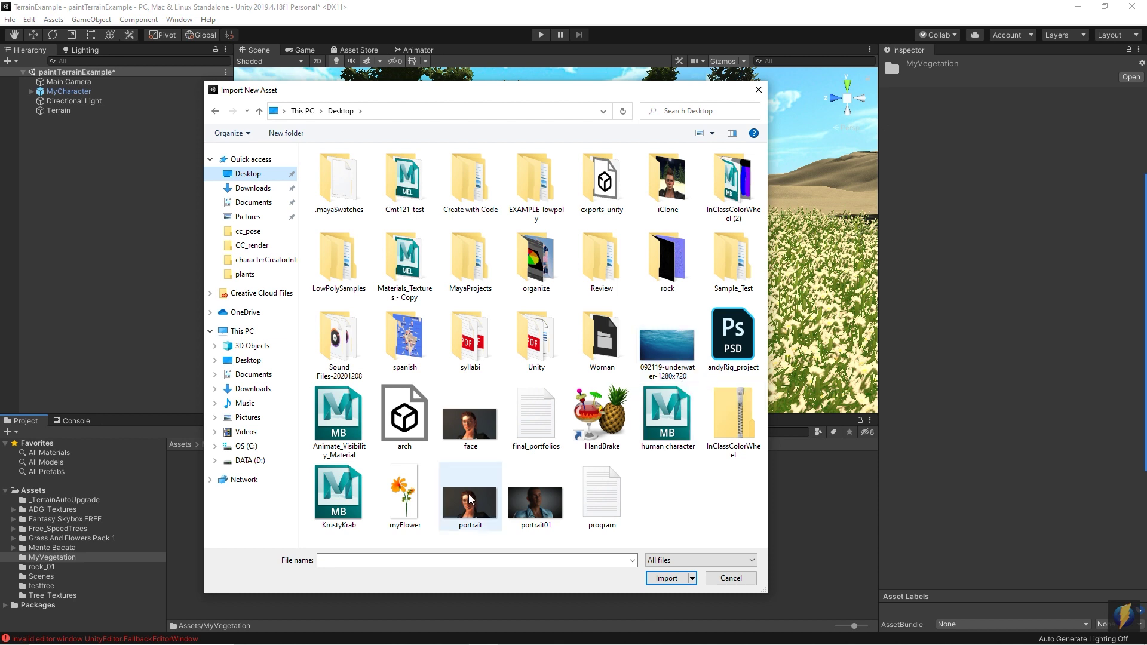
pyautogui.click(418, 494)
pyautogui.click(666, 577)
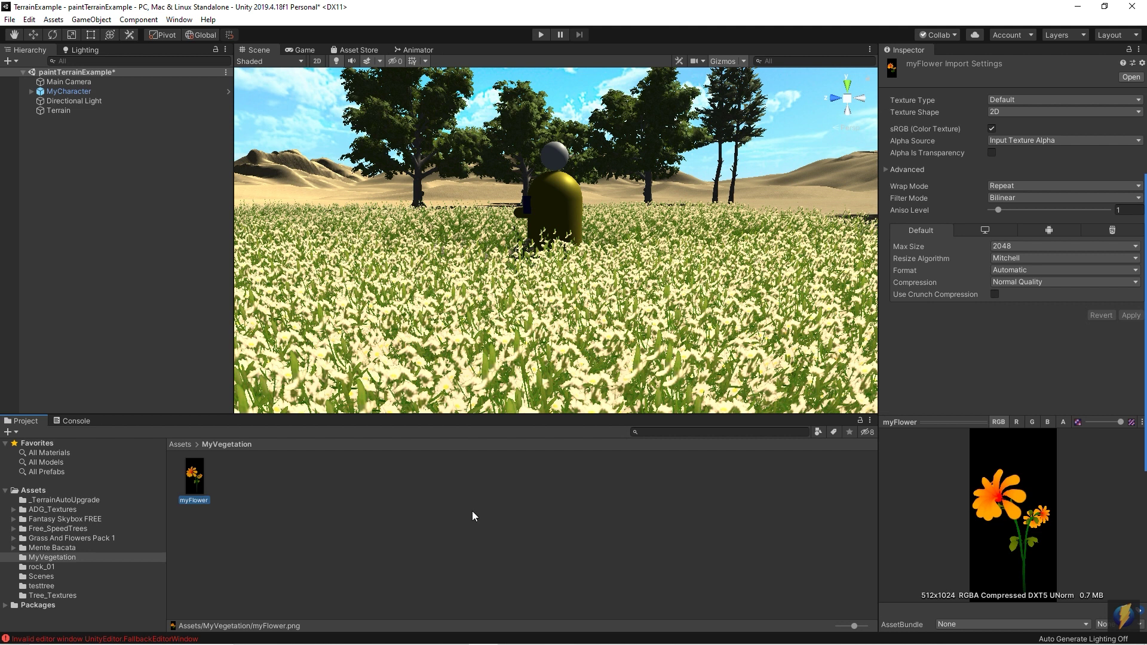
pyautogui.keyDown('alt'); pyautogui.moveTo(630, 209); pyautogui.dragTo(432, 174); pyautogui.keyUp('alt')
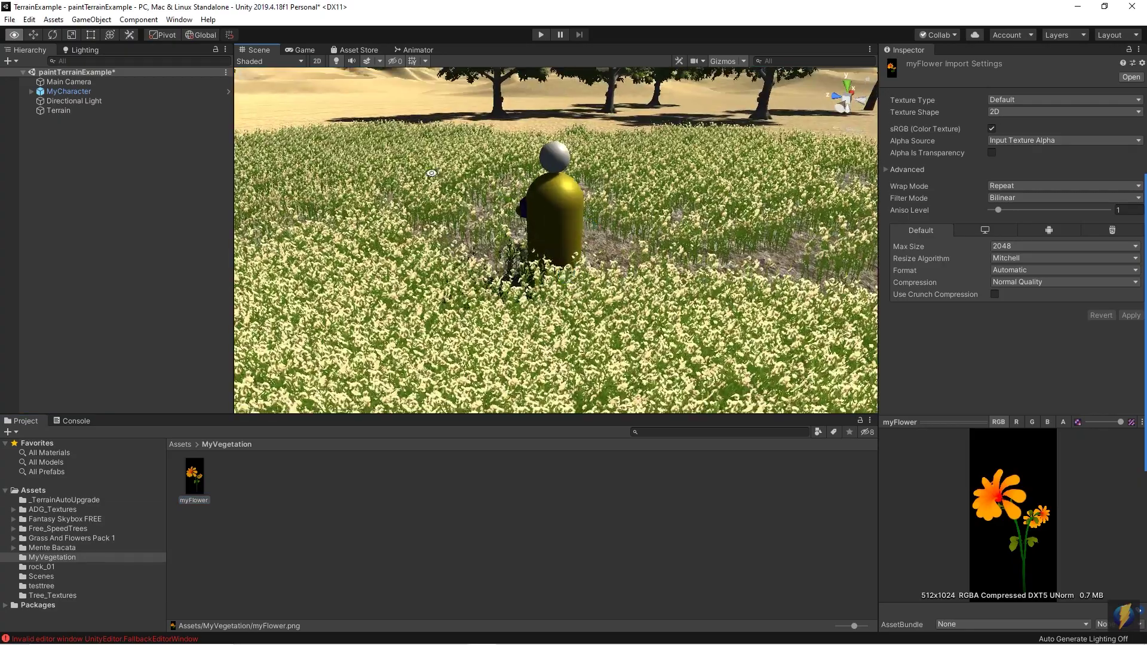
# Step: Select the terrain in the scene and leave its Paint Trees tool
pyautogui.keyDown('alt'); pyautogui.moveTo(432, 174); pyautogui.dragTo(657, 258, button='right'); pyautogui.keyUp('alt')
pyautogui.keyDown('alt'); pyautogui.moveTo(658, 259); pyautogui.dragTo(558, 244); pyautogui.keyUp('alt')
pyautogui.keyDown('alt'); pyautogui.moveTo(514, 257); pyautogui.dragTo(501, 263, button='right'); pyautogui.keyUp('alt')
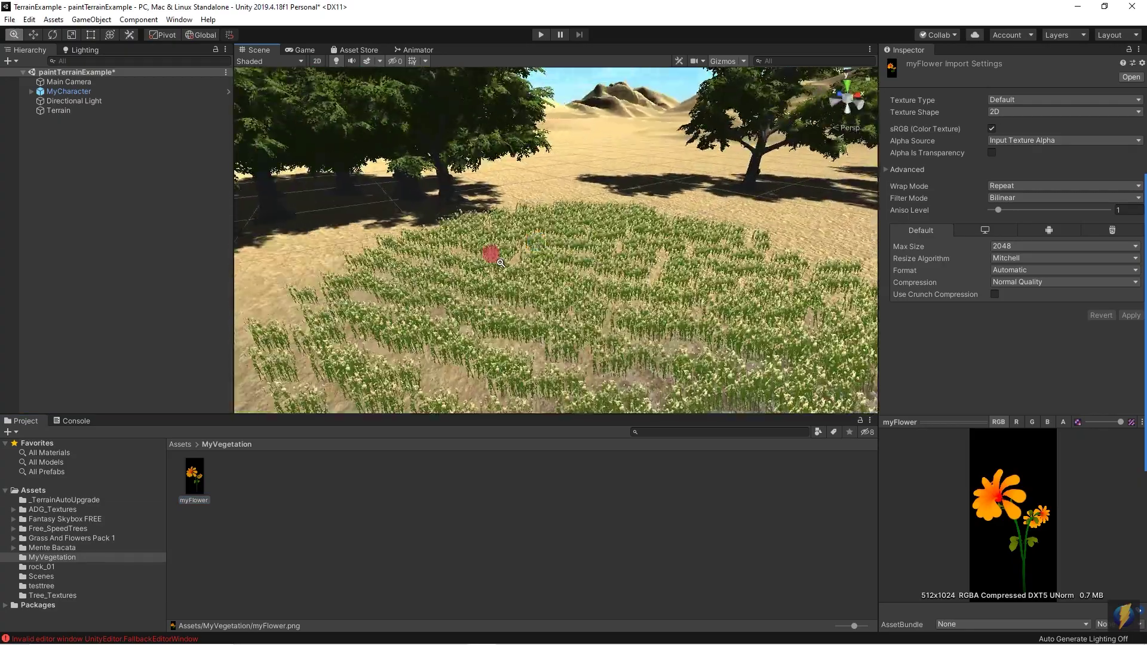
pyautogui.keyDown('alt'); pyautogui.moveTo(501, 263); pyautogui.dragTo(648, 203); pyautogui.keyUp('alt')
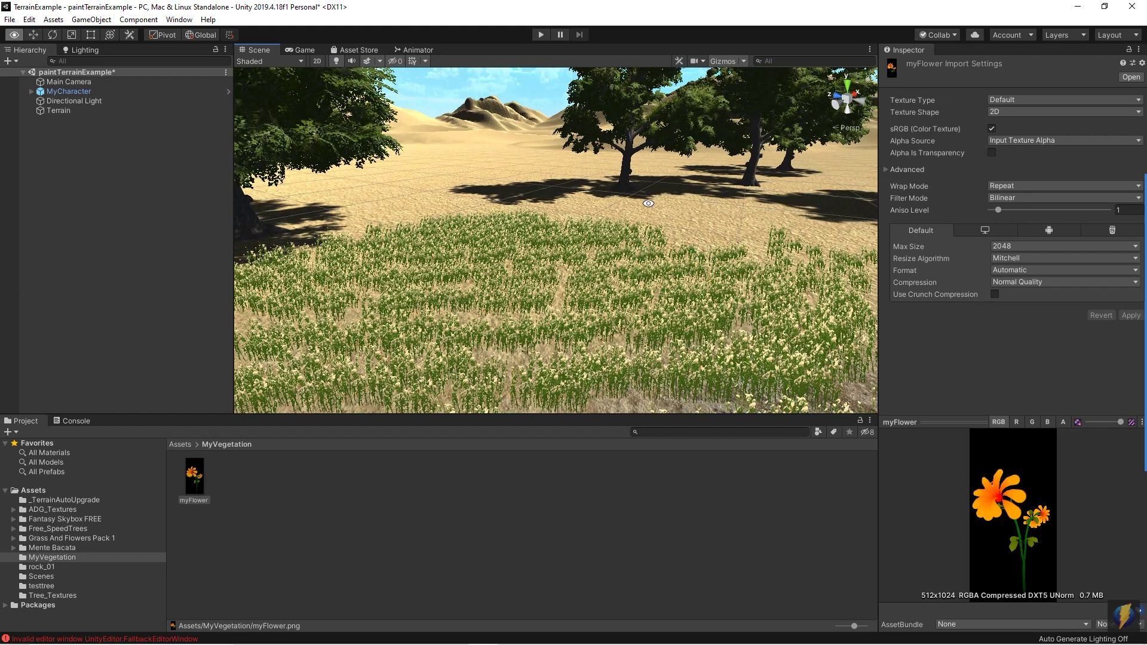
pyautogui.click(645, 170)
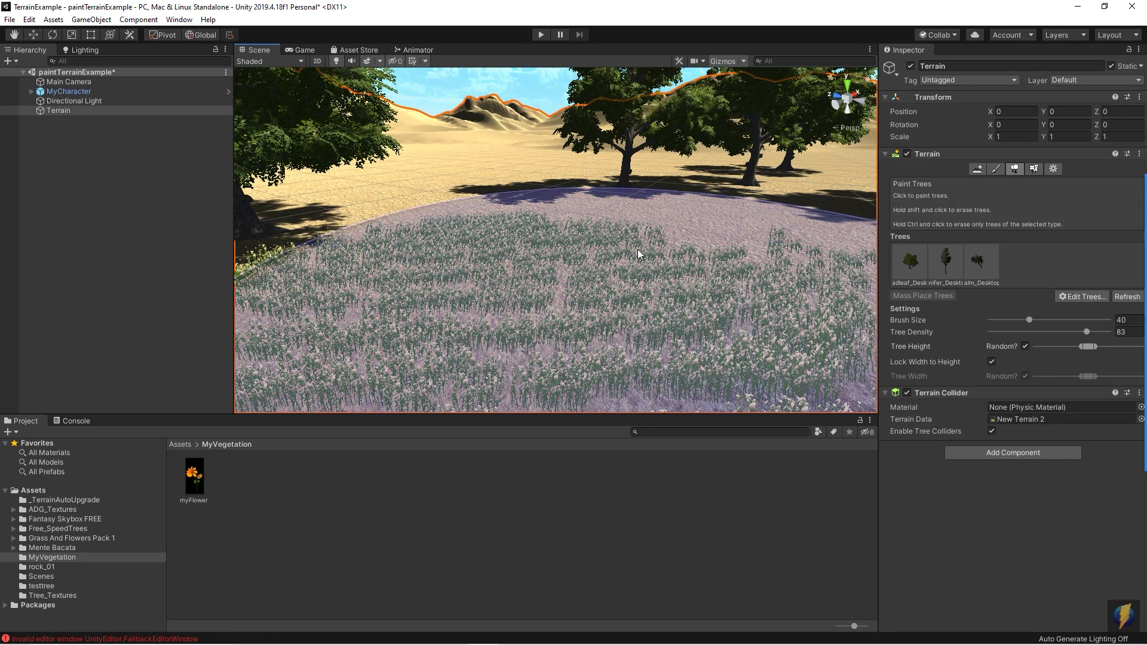
pyautogui.scroll(-3, 635, 252)
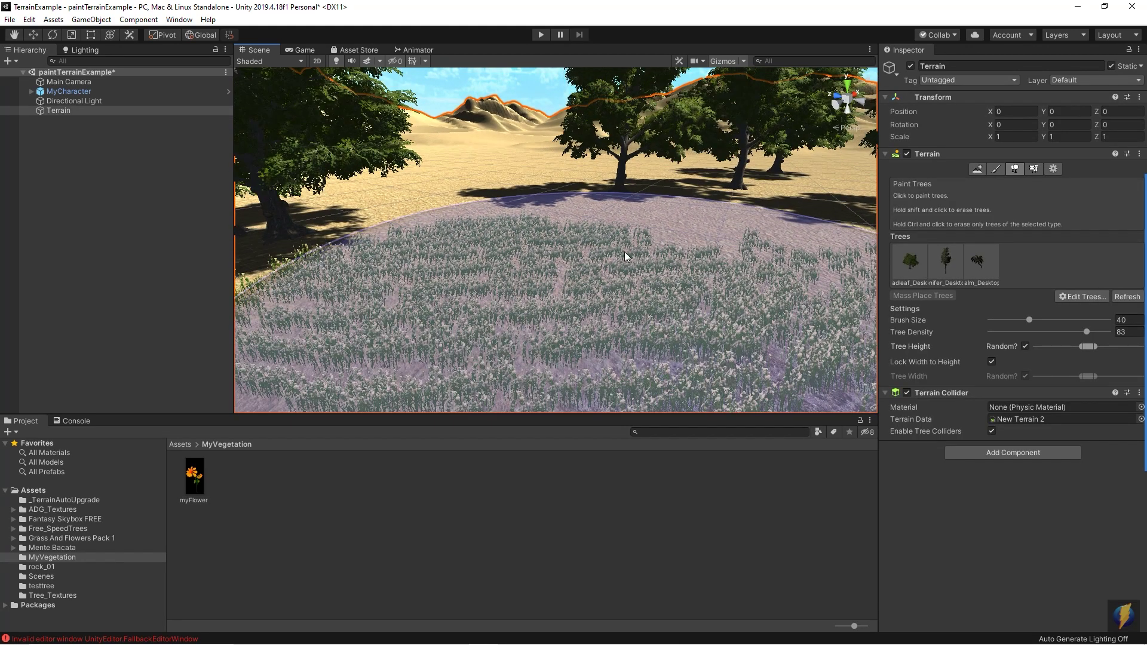
pyautogui.press('q')
# Step: Look over the terrain for open sand near the trees, beyond the painted grass flowers
pyautogui.keyDown('alt'); pyautogui.moveTo(631, 258); pyautogui.dragTo(640, 268); pyautogui.keyUp('alt')
pyautogui.keyDown('alt'); pyautogui.moveTo(531, 264); pyautogui.dragTo(3, 295, button='right'); pyautogui.keyUp('alt')
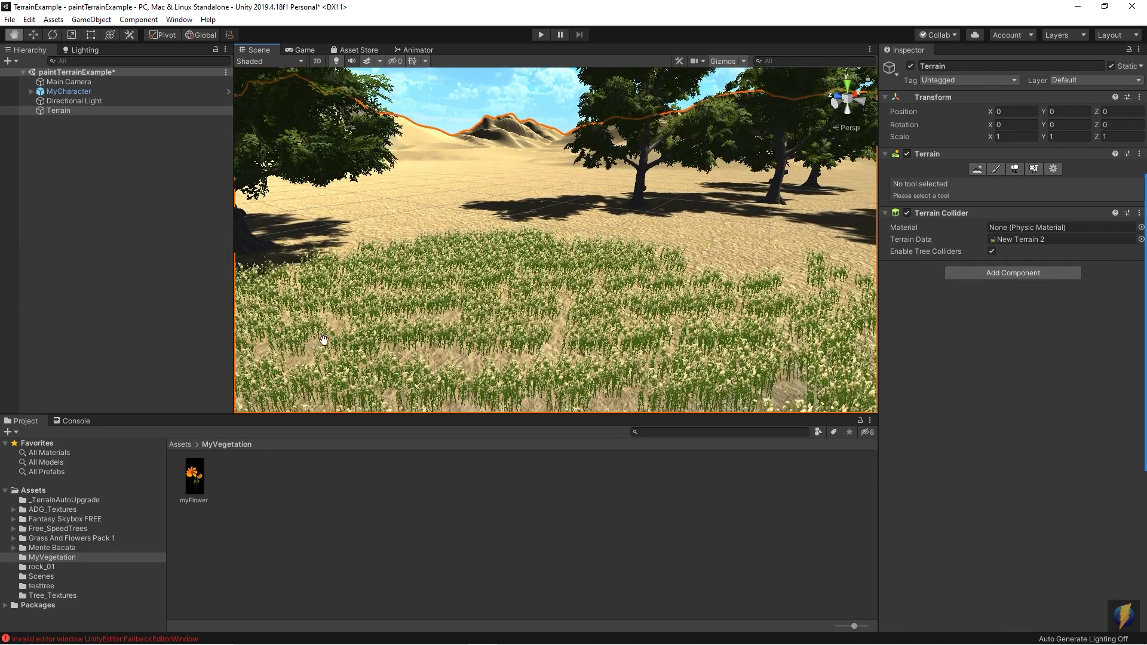
pyautogui.moveTo(553, 221); pyautogui.dragTo(351, 236)
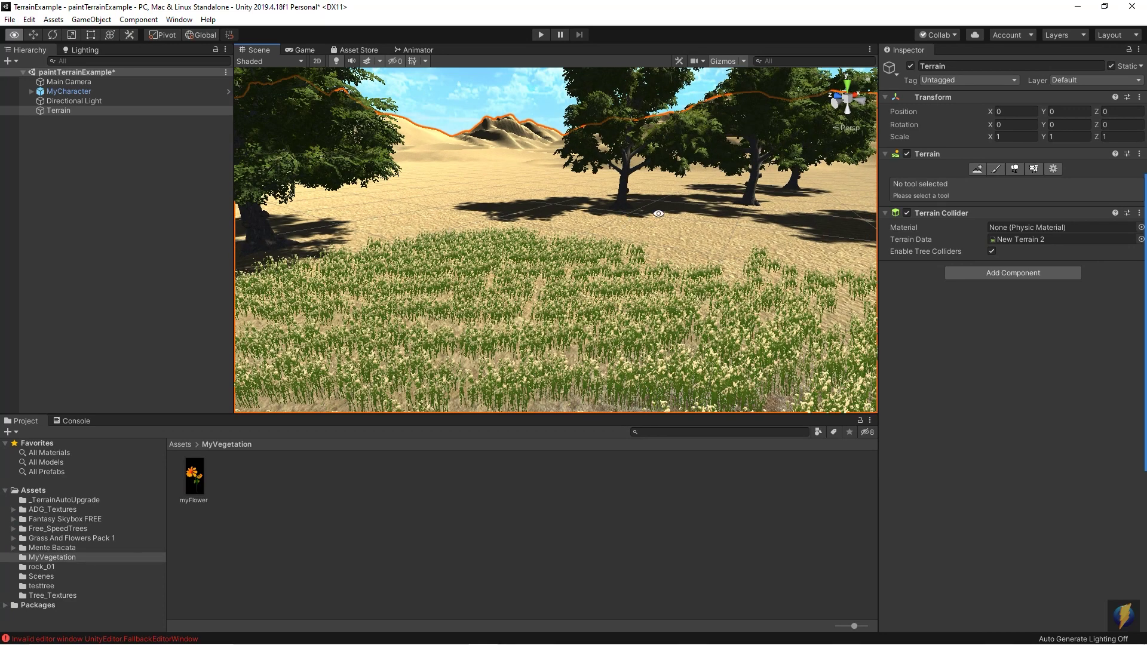
pyautogui.scroll(-10, 535, 259)
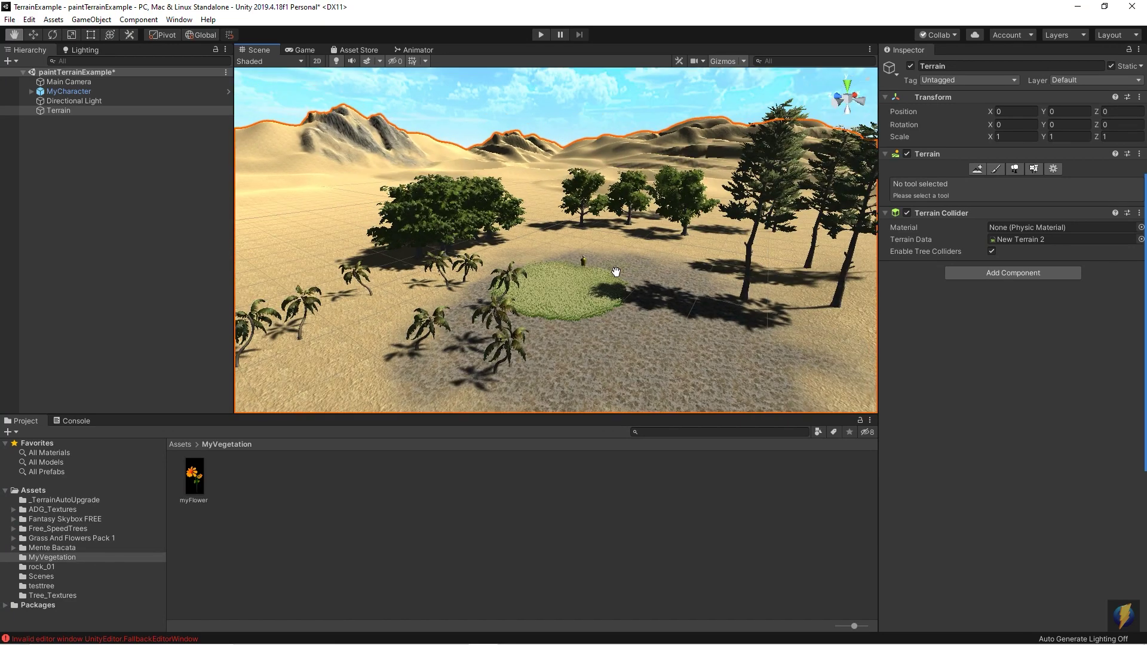
pyautogui.scroll(12, 676, 276)
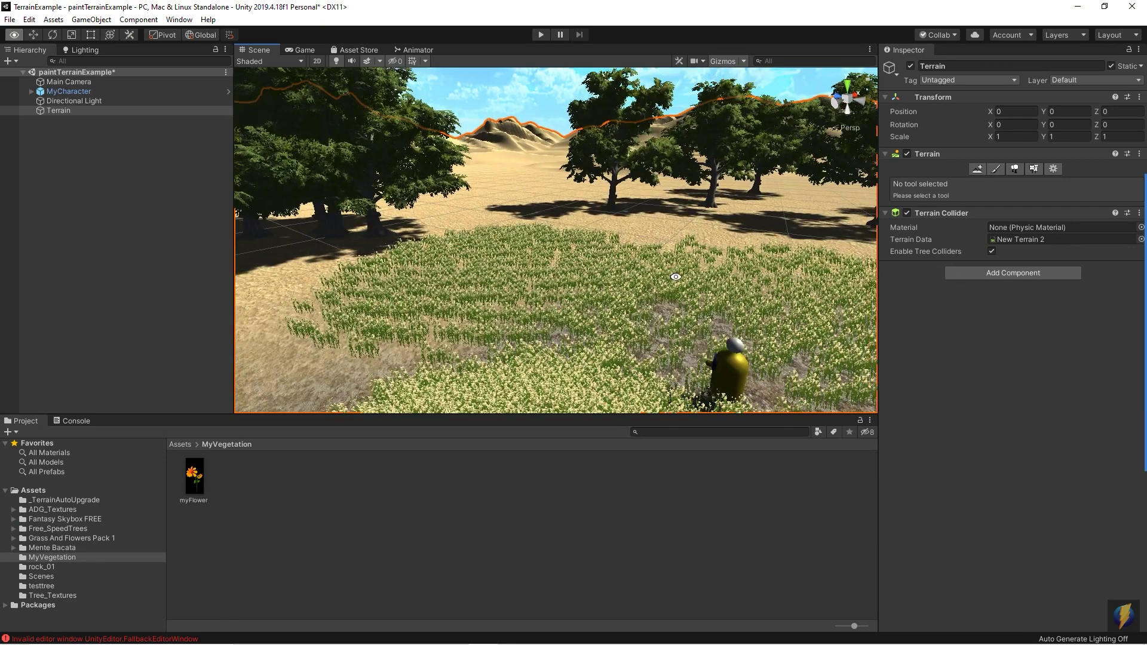
pyautogui.moveTo(704, 234); pyautogui.dragTo(528, 300, button='middle')
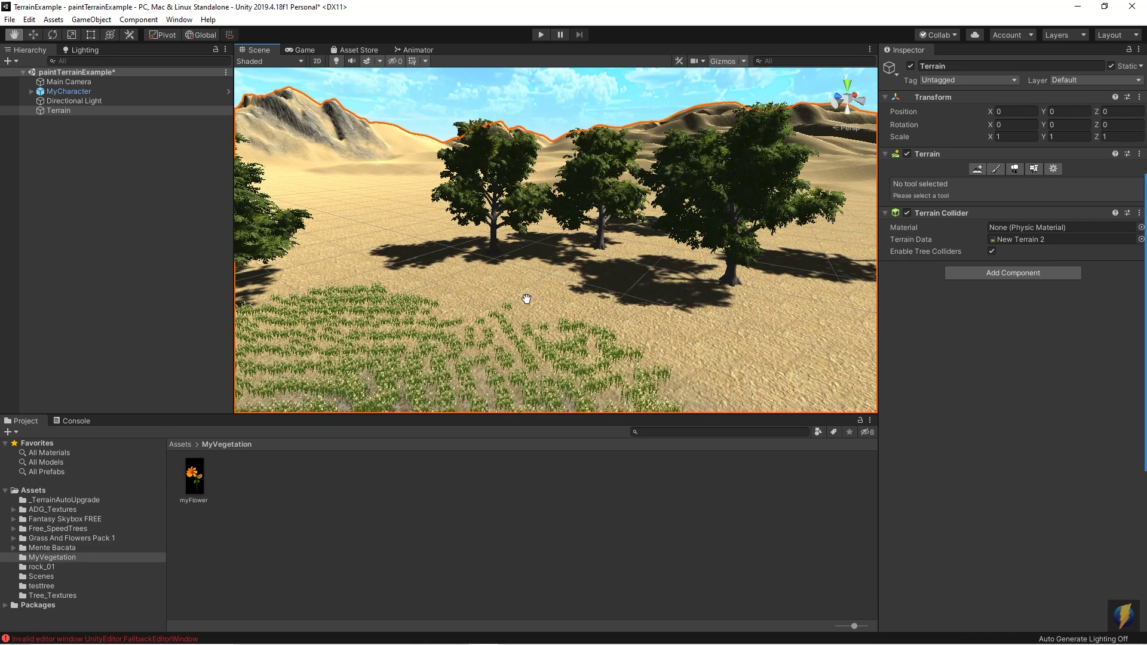
pyautogui.scroll(5, 643, 295)
pyautogui.moveTo(627, 315); pyautogui.dragTo(676, 271, button='middle')
pyautogui.moveTo(676, 272)
pyautogui.keyDown('alt'); pyautogui.mouseDown(button='right')
pyautogui.moveTo(428, 267)
pyautogui.moveTo(671, 263)
pyautogui.moveTo(502, 289)
pyautogui.moveTo(523, 301)
pyautogui.mouseUp(button='right'); pyautogui.keyUp('alt')
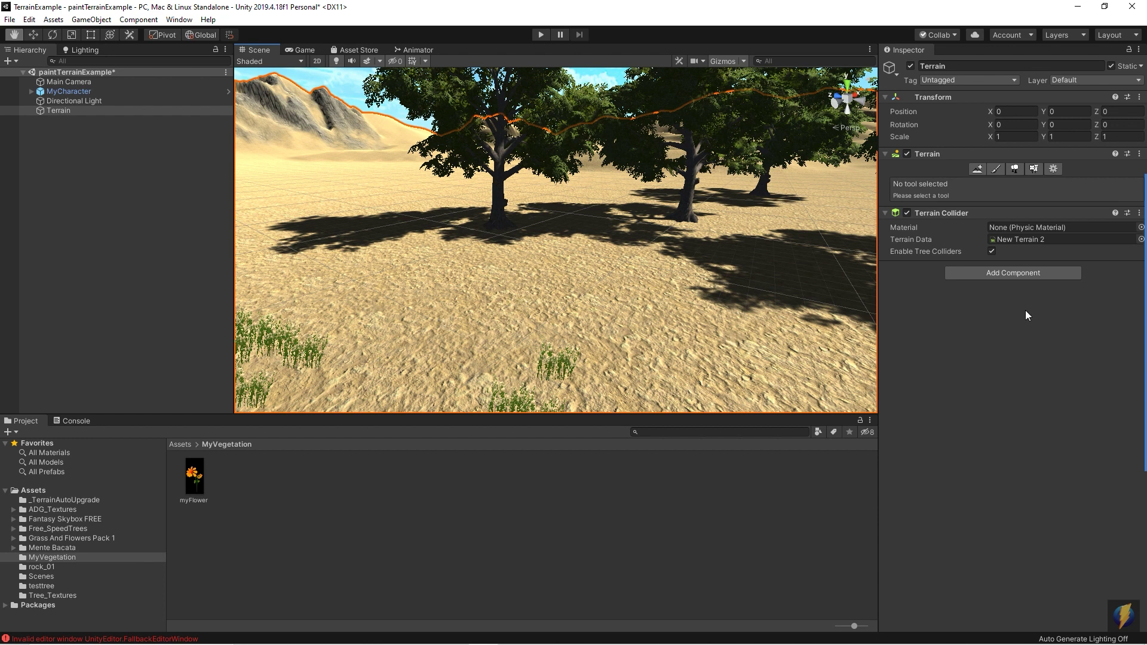
pyautogui.moveTo(1144, 346)
pyautogui.click(1122, 359)
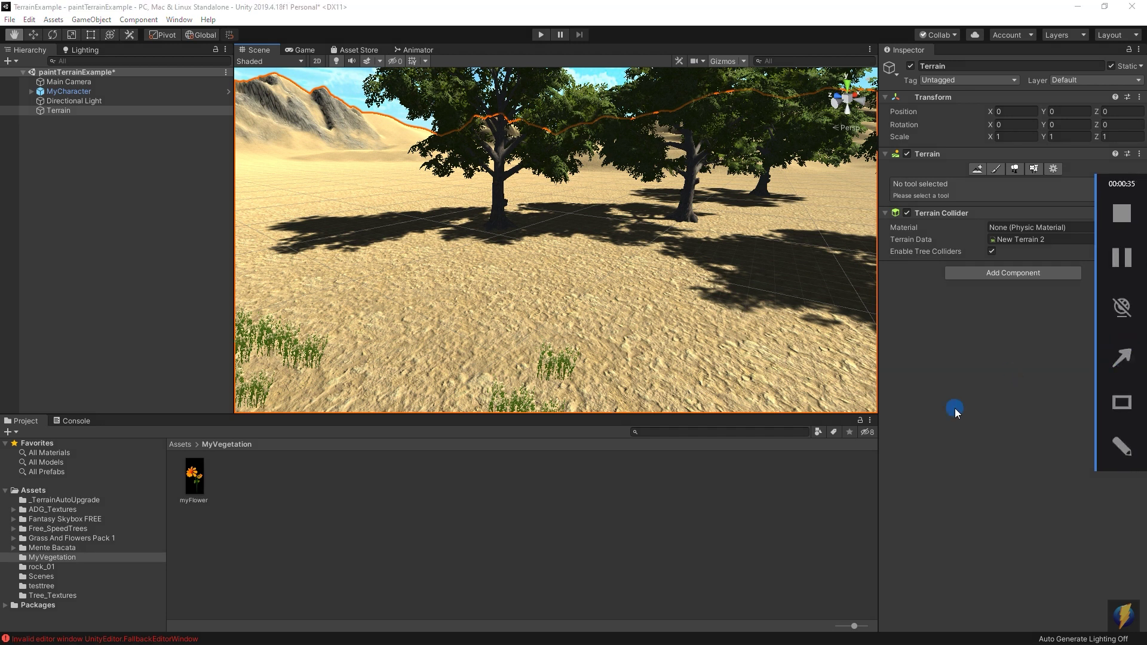
pyautogui.moveTo(955, 408); pyautogui.dragTo(1030, 197)
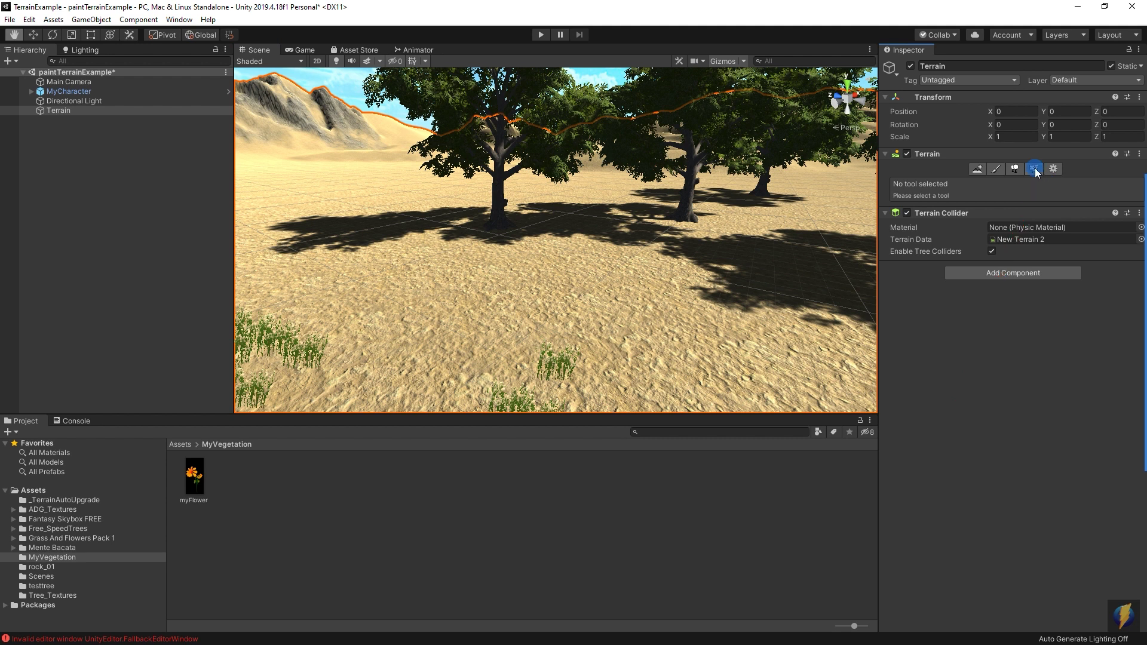
# Step: Activate the terrain's Paint Details tool and add a grass texture that uses myFlower as its detail texture
pyautogui.click(1034, 169)
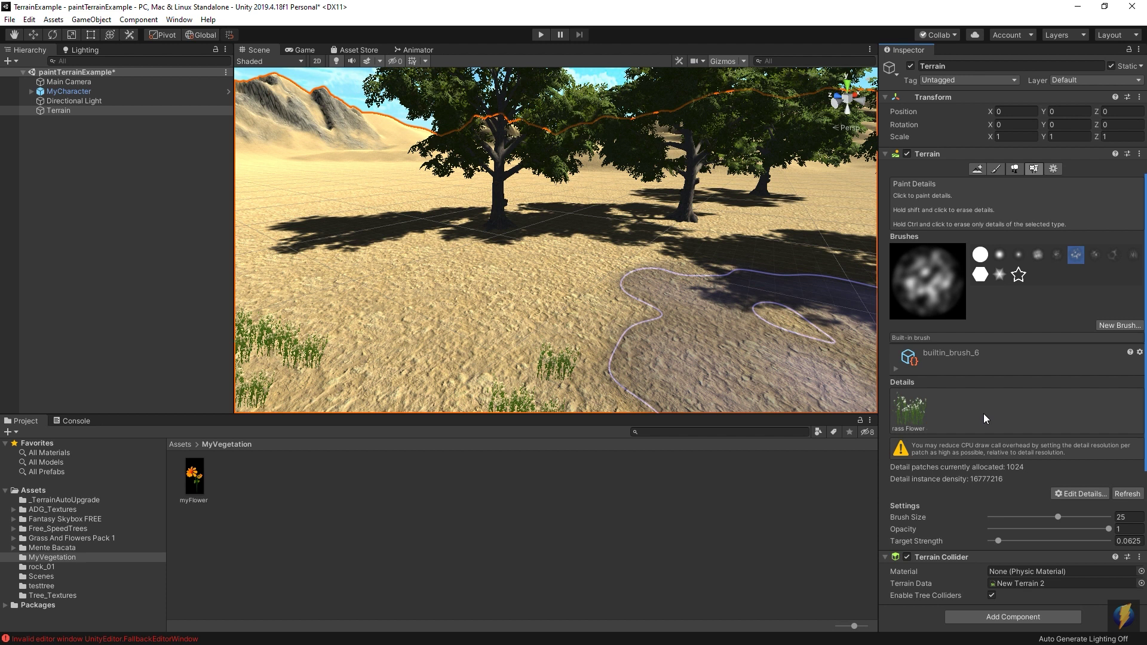
pyautogui.click(1079, 495)
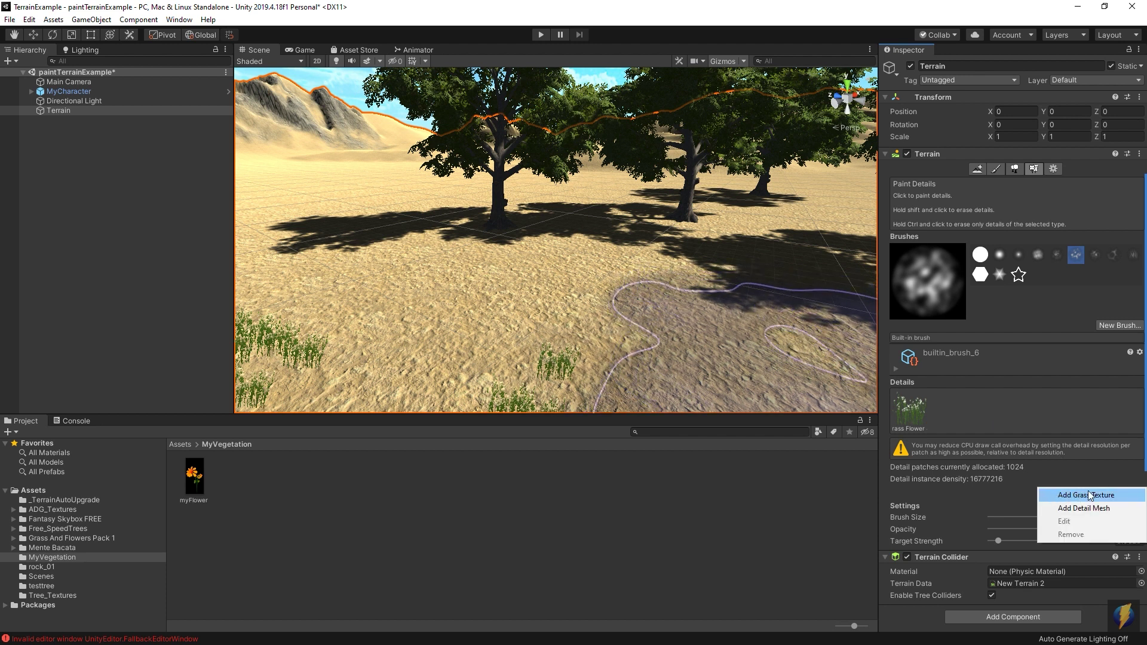
pyautogui.click(1091, 496)
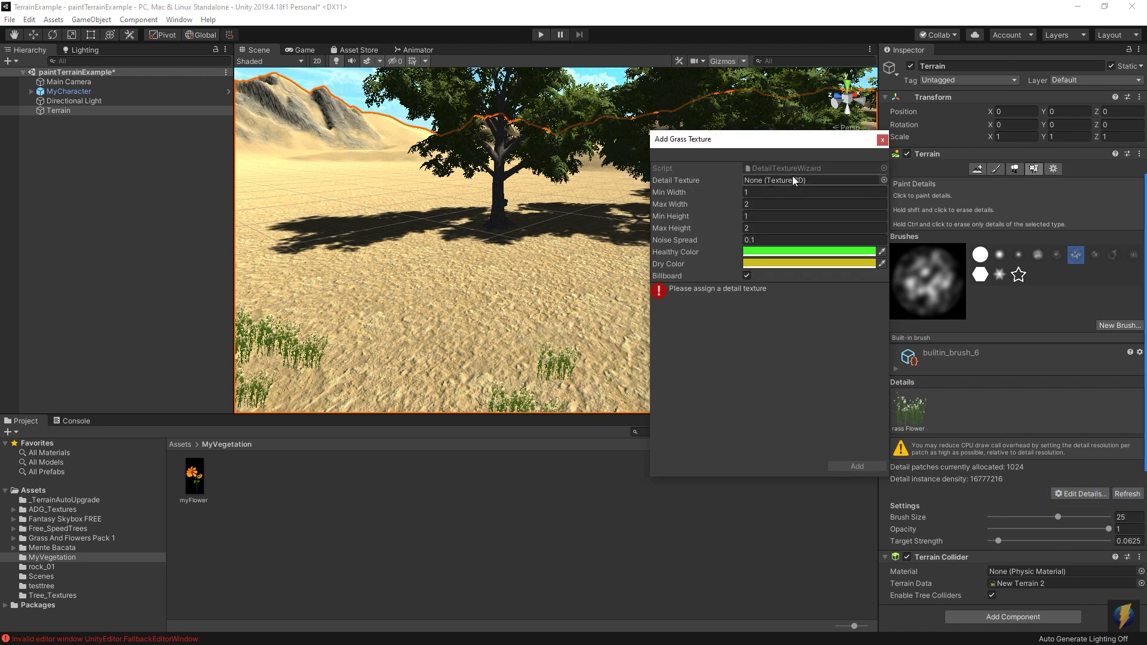
pyautogui.click(884, 181)
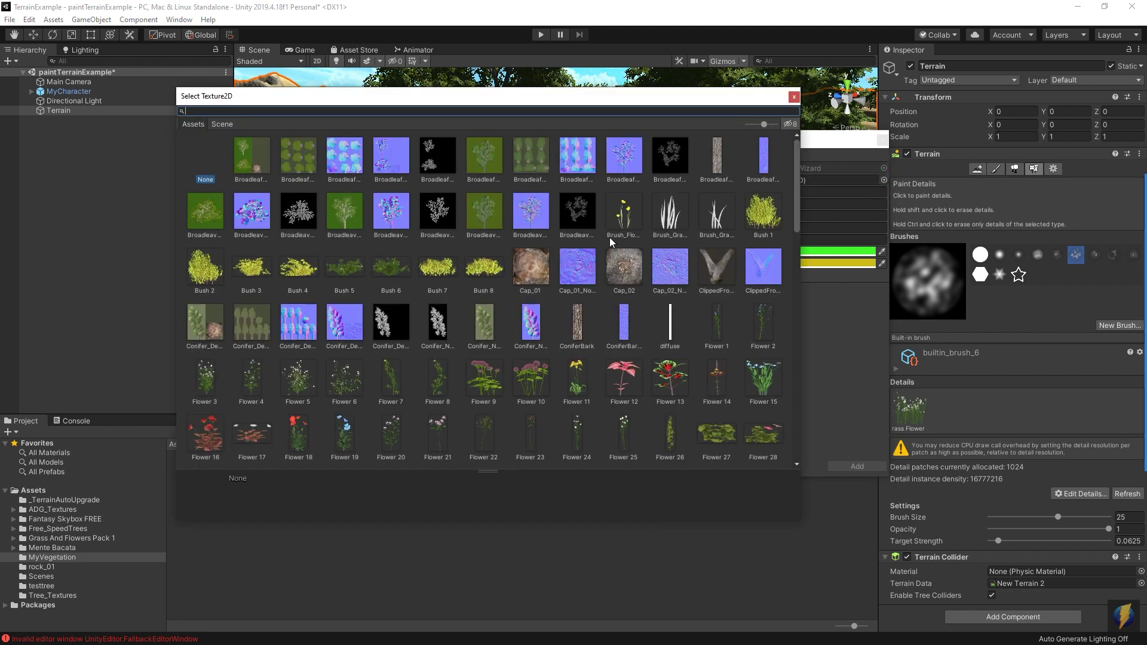
pyautogui.scroll(-5, 604, 240)
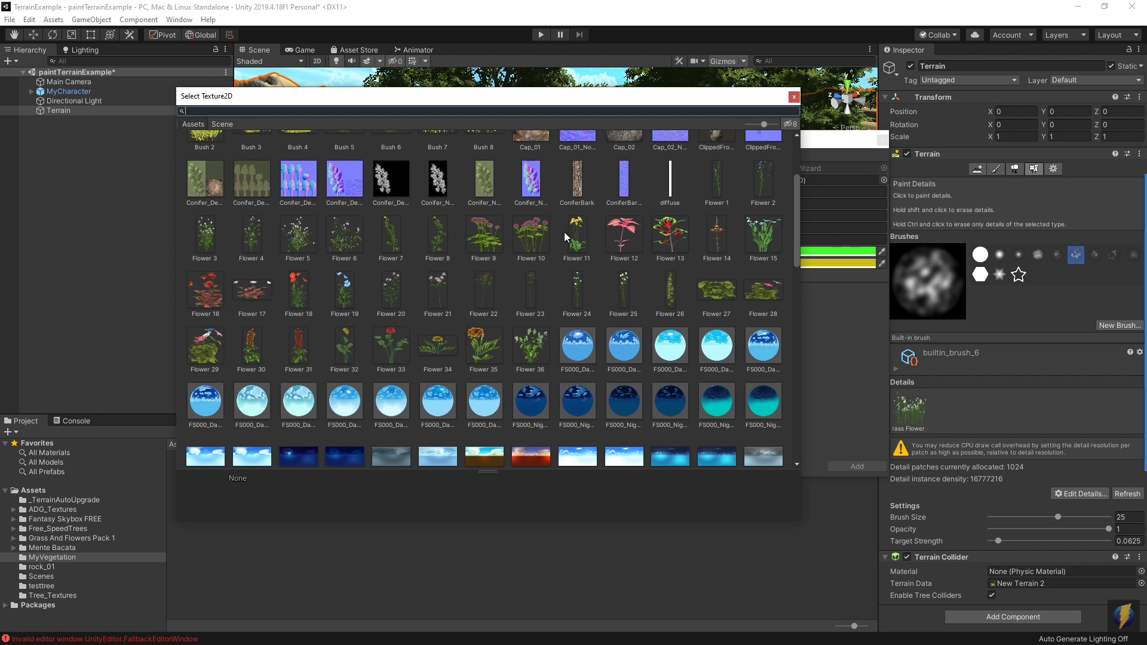
pyautogui.scroll(-10, 565, 236)
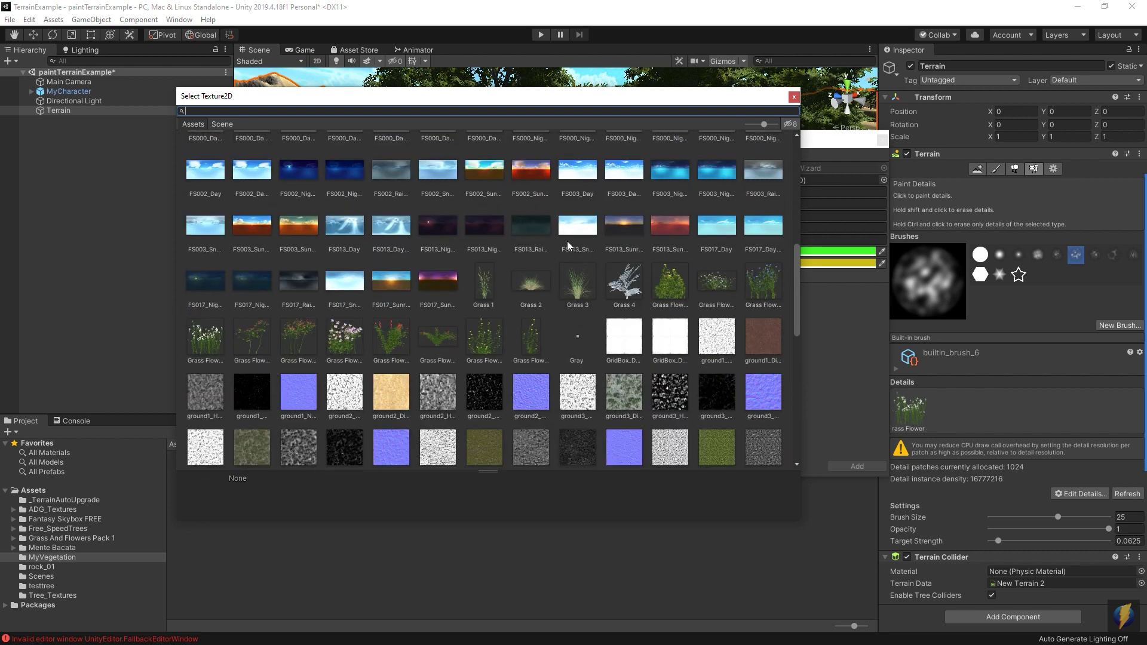
pyautogui.scroll(-7, 569, 242)
pyautogui.scroll(-5, 569, 242)
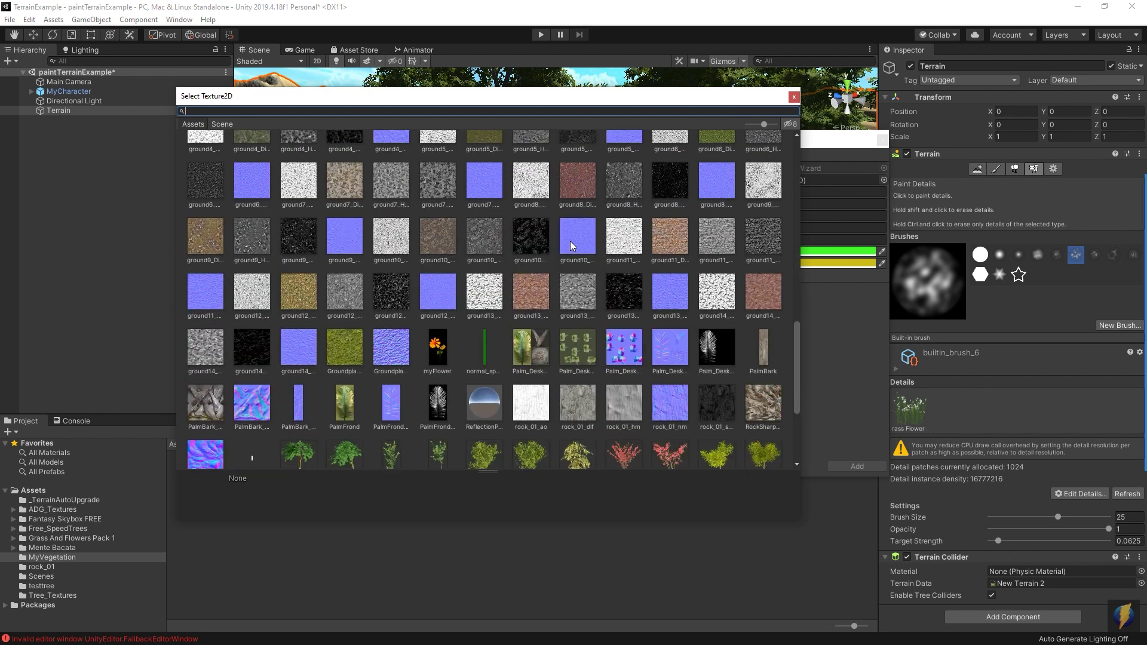
pyautogui.click(440, 356)
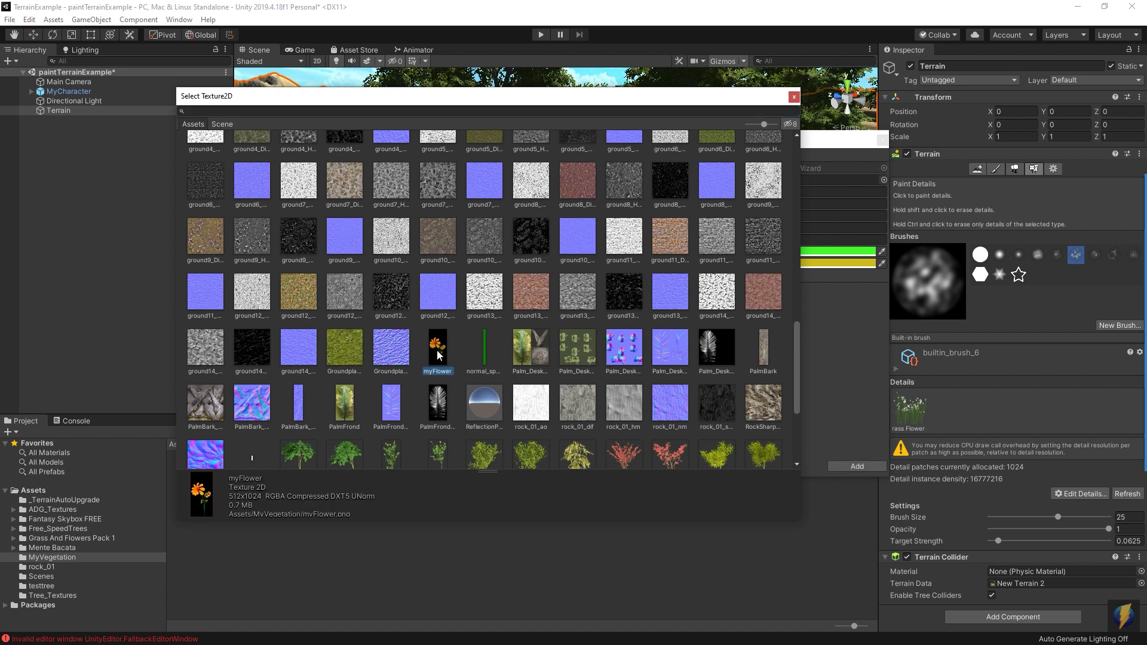
pyautogui.doubleClick(438, 355)
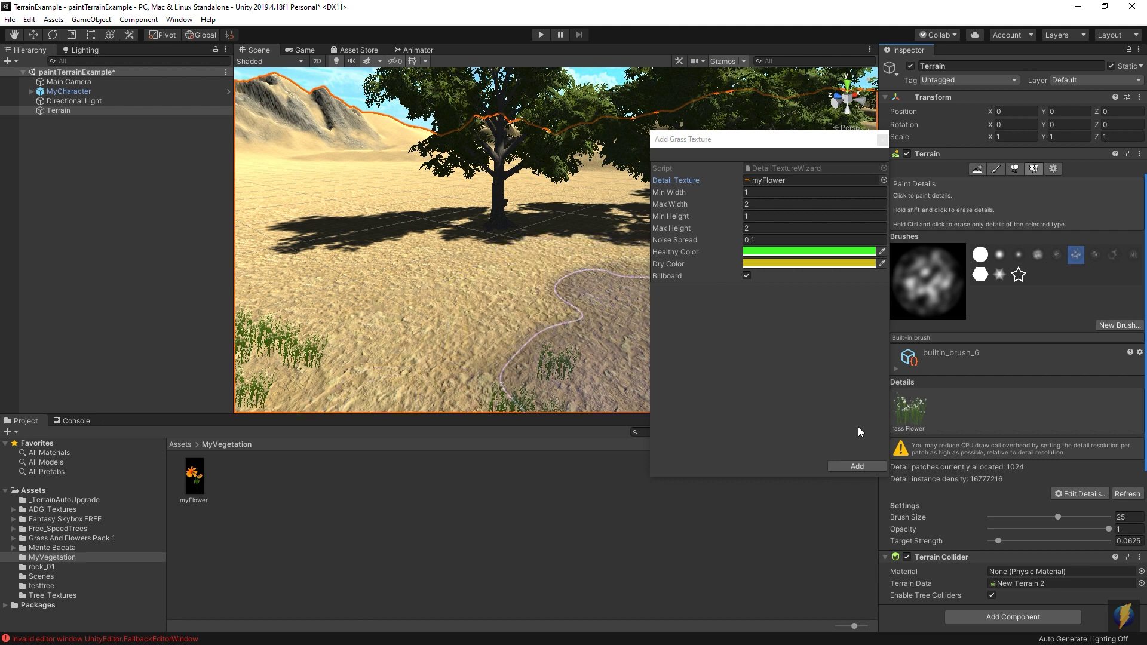
pyautogui.click(854, 466)
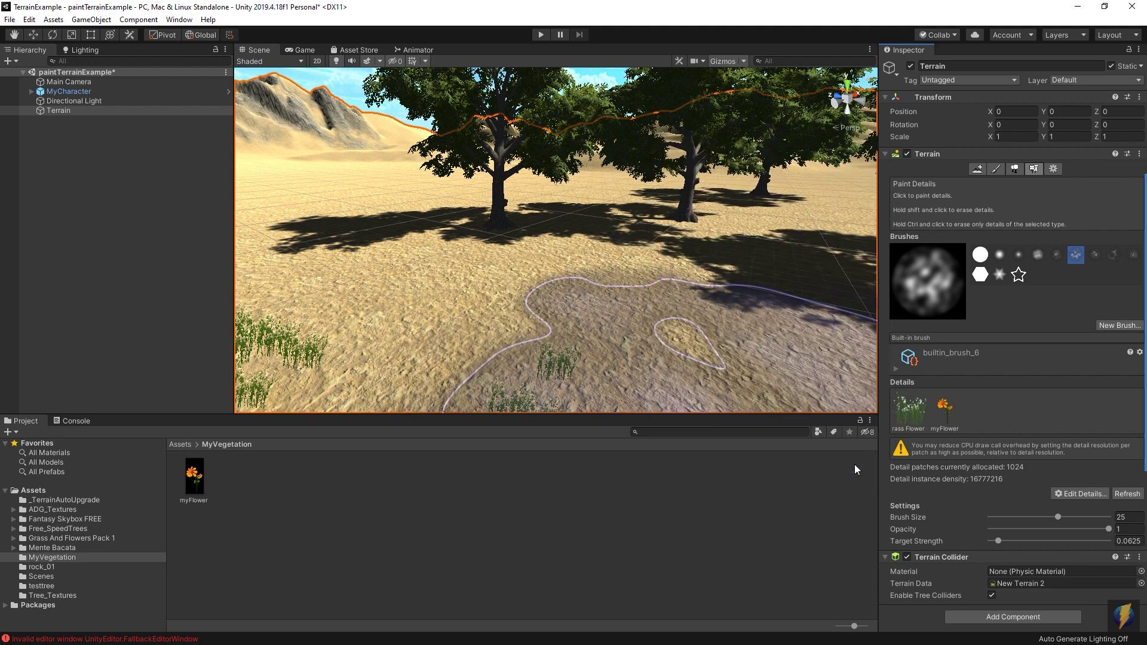
# Step: Paint a patch of myFlower details on the open sand in front of the trees with brush size 6.2
pyautogui.click(949, 409)
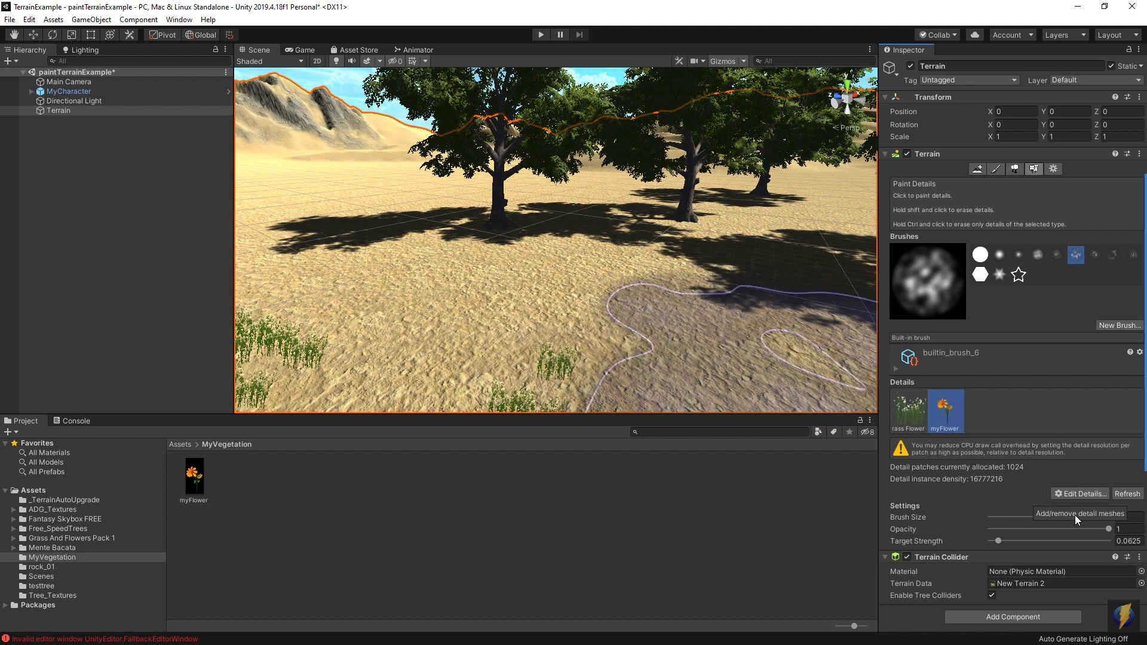
pyautogui.moveTo(1057, 517); pyautogui.dragTo(1025, 522)
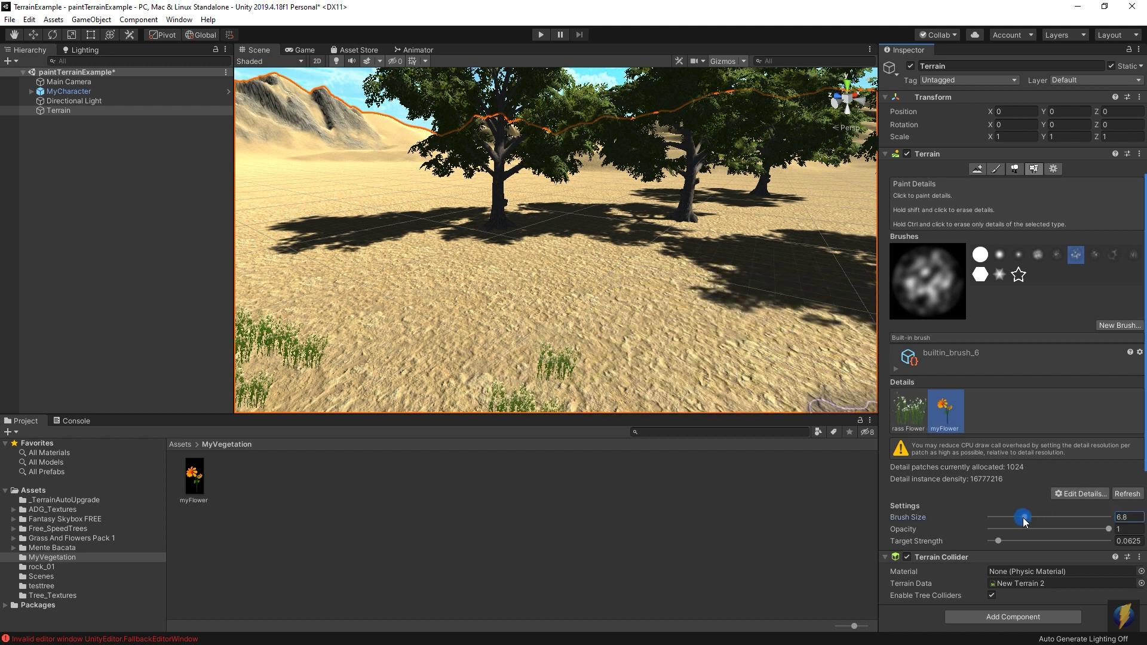
pyautogui.moveTo(474, 320)
pyautogui.mouseDown()
pyautogui.moveTo(472, 295)
pyautogui.moveTo(543, 312)
pyautogui.moveTo(636, 292)
pyautogui.moveTo(788, 335)
pyautogui.mouseUp()
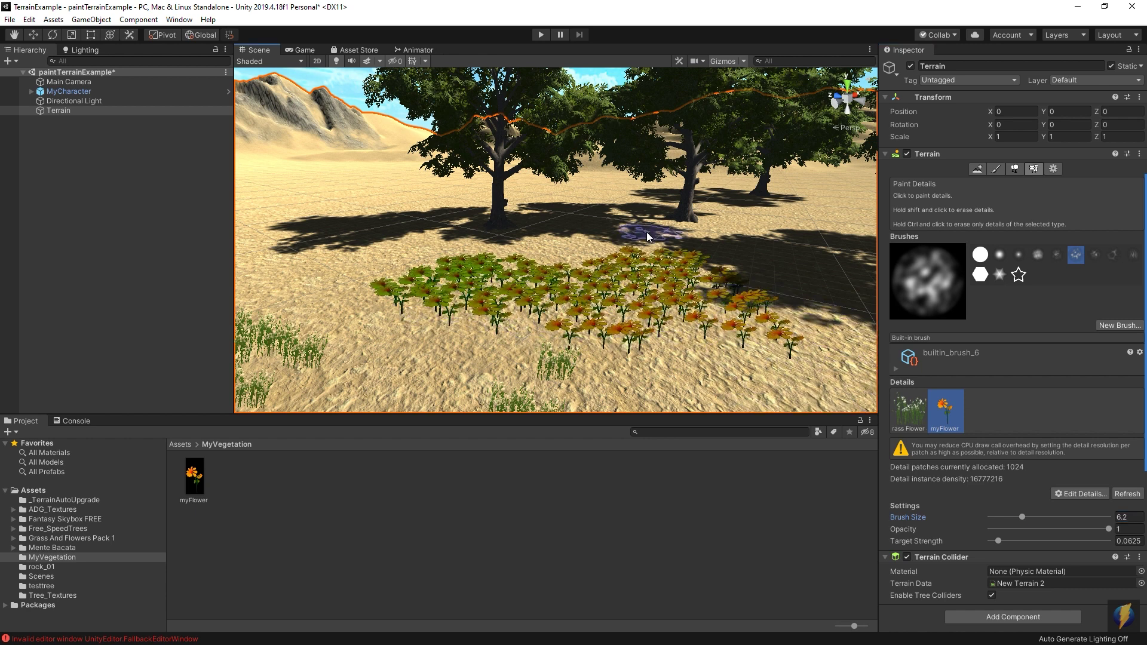
# Step: Inspect the painted flowers up close, and playtest the scene by walking the character through the grass to the flower patch
pyautogui.keyDown('alt'); pyautogui.moveTo(627, 263); pyautogui.dragTo(698, 267); pyautogui.keyUp('alt')
pyautogui.keyDown('alt'); pyautogui.moveTo(689, 258); pyautogui.dragTo(660, 190, button='middle'); pyautogui.keyUp('alt')
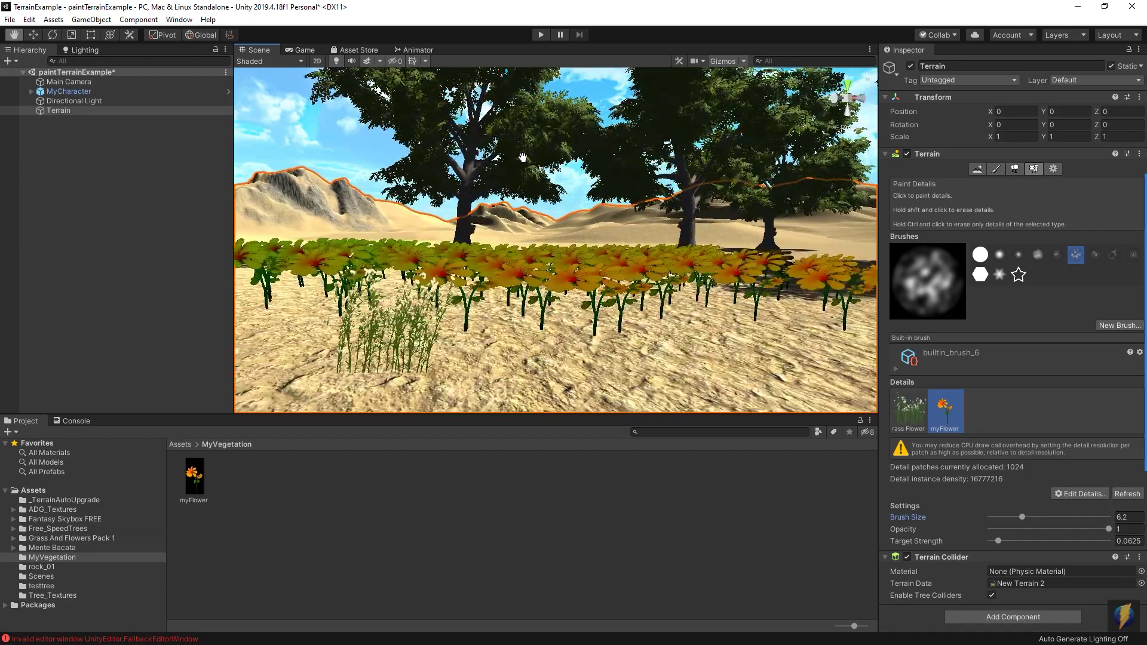
pyautogui.keyDown('alt'); pyautogui.moveTo(659, 190); pyautogui.dragTo(747, 186, button='right'); pyautogui.keyUp('alt')
pyautogui.keyDown('alt'); pyautogui.moveTo(700, 199); pyautogui.dragTo(626, 217); pyautogui.keyUp('alt')
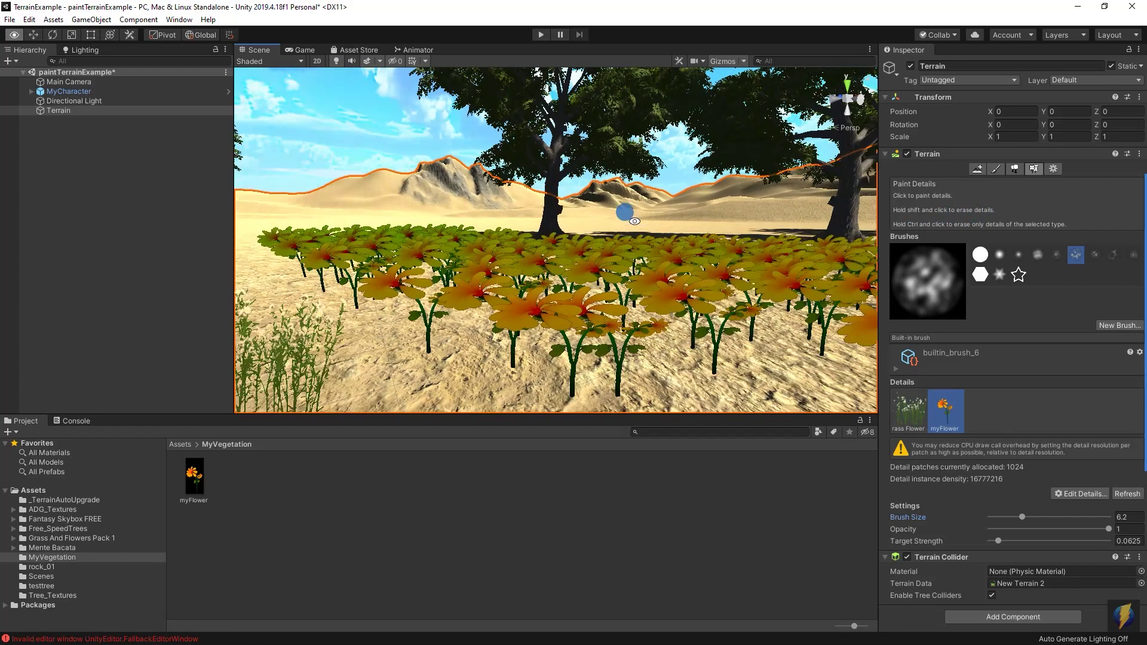
pyautogui.keyDown('alt'); pyautogui.moveTo(566, 170); pyautogui.dragTo(586, 79); pyautogui.keyUp('alt')
pyautogui.click(540, 35)
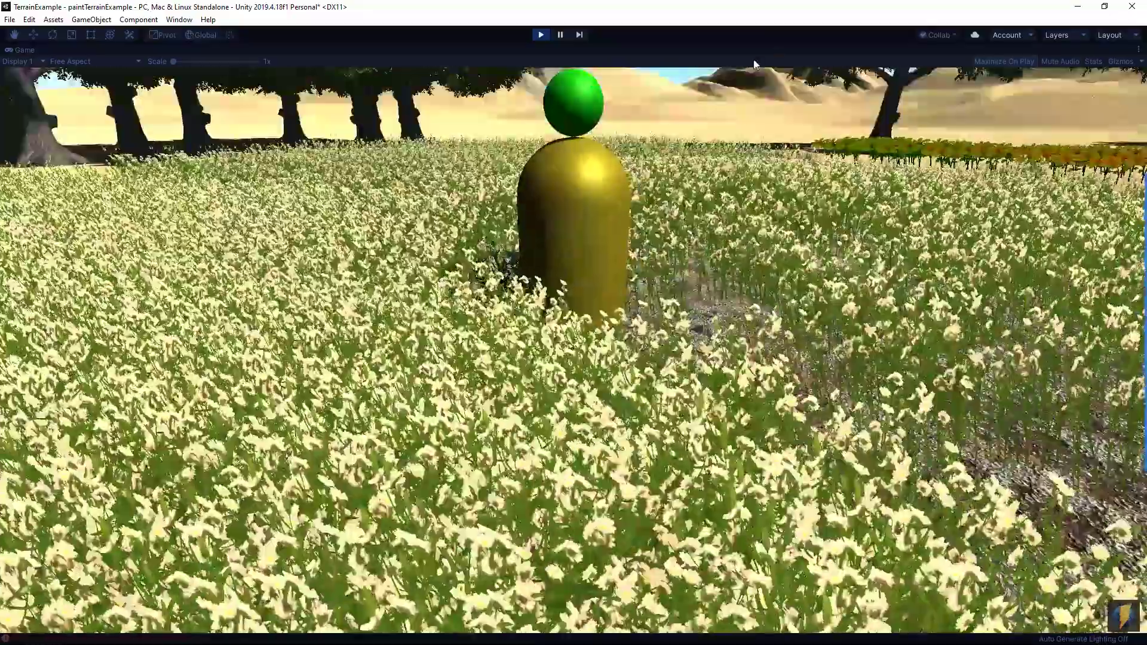
pyautogui.press('w')
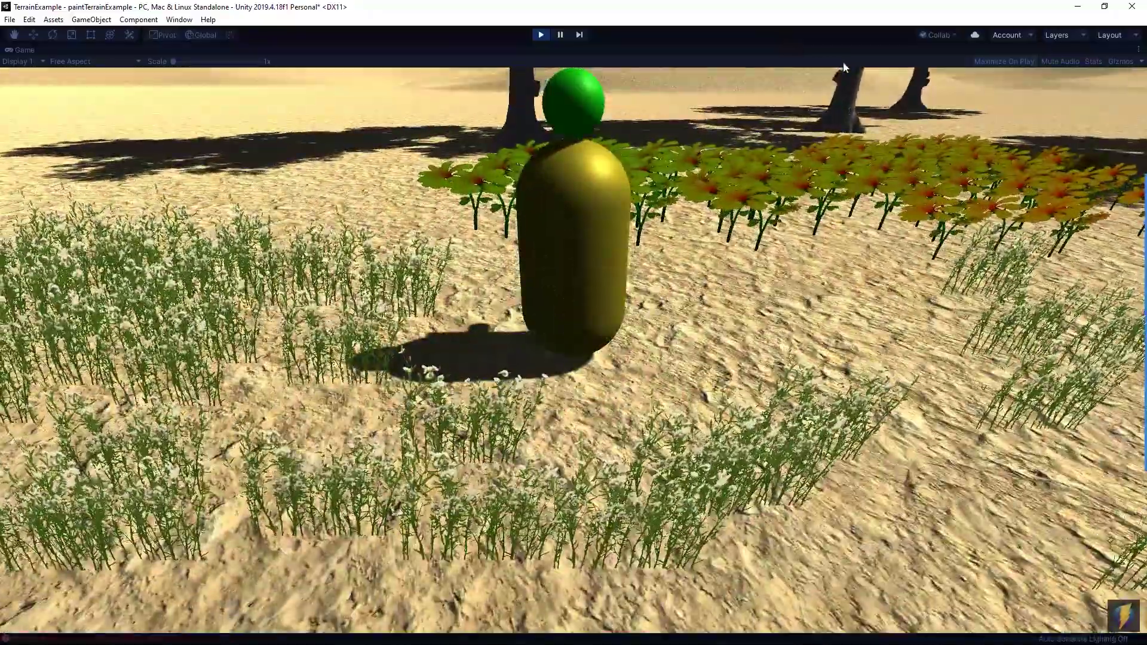
pyautogui.press('w')
pyautogui.press('w')
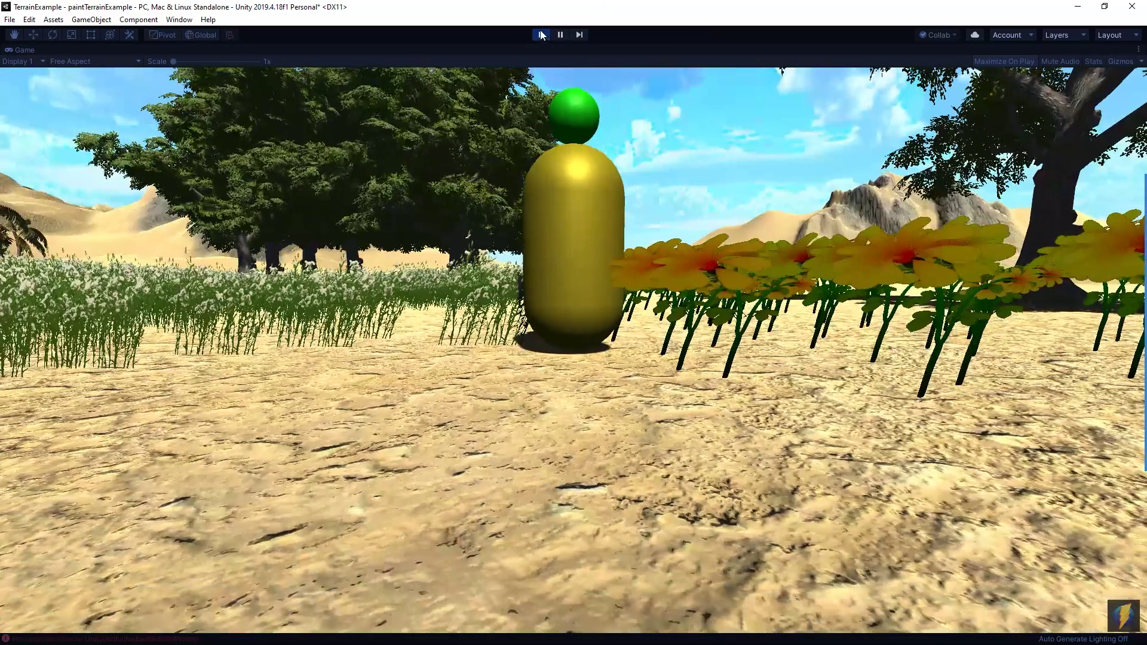
pyautogui.hotkey('ctrl', 'p')
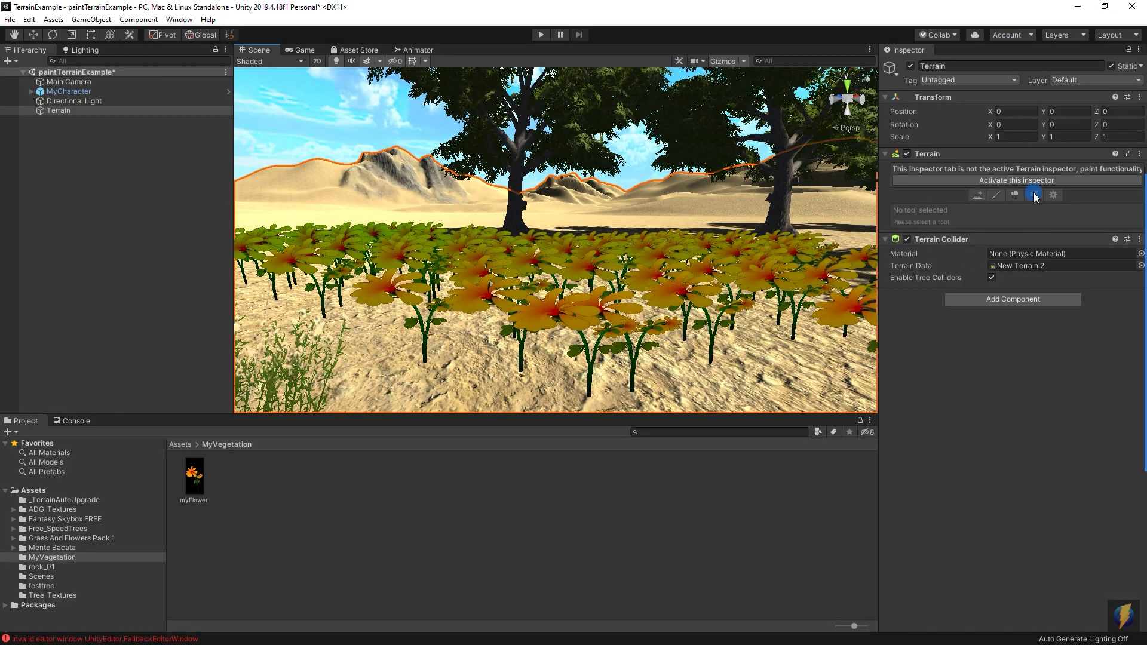
# Step: Activate the terrain's Paint Details tool and set the myFlower grass texture's healthy color to white (FFFFFF)
pyautogui.click(1004, 179)
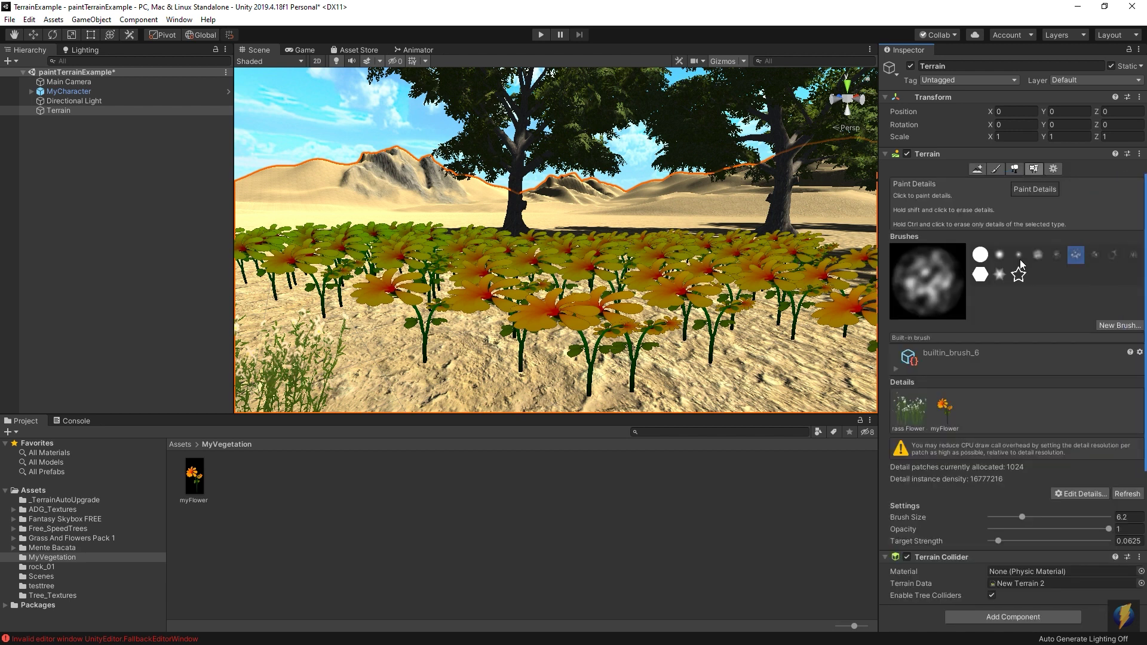
pyautogui.click(1080, 494)
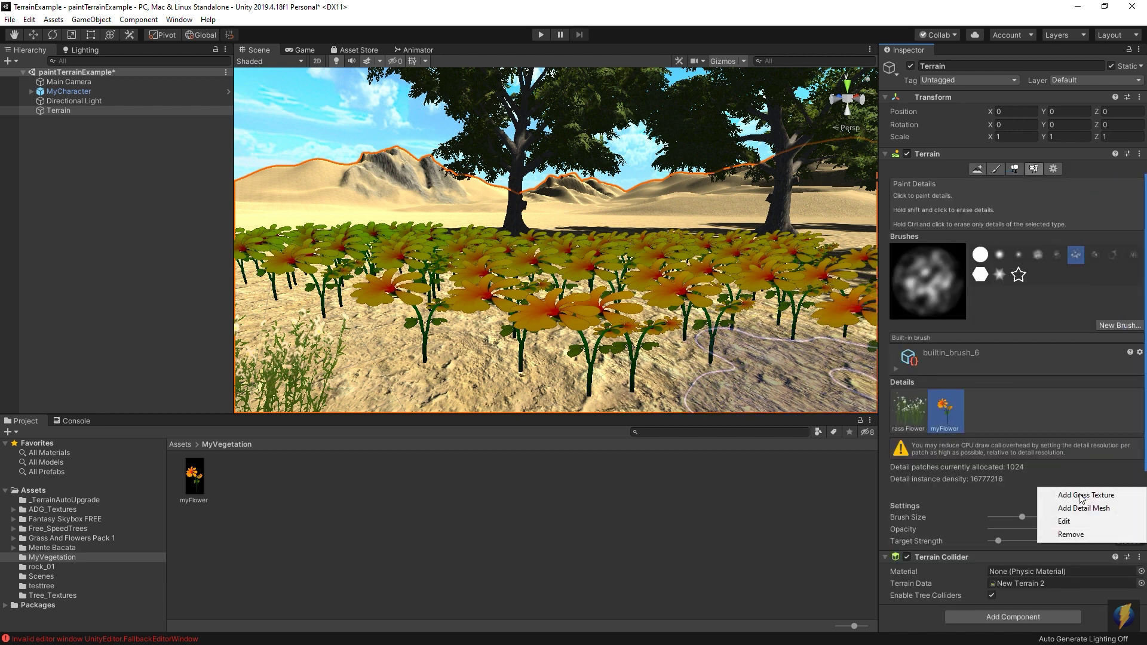
pyautogui.click(1066, 521)
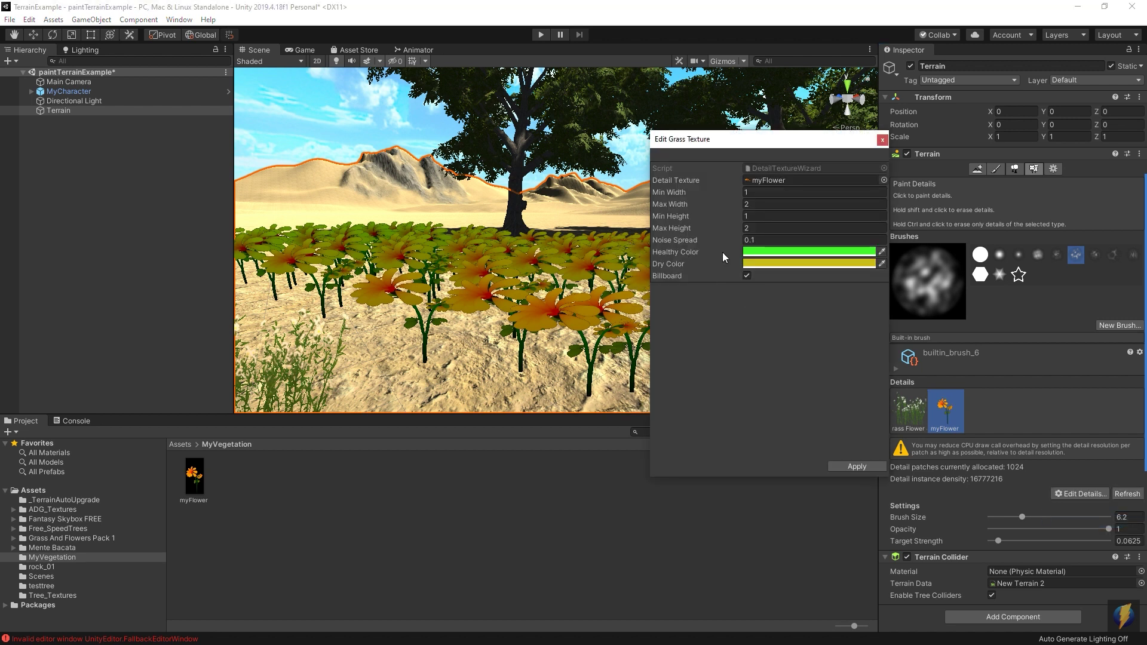
pyautogui.click(765, 251)
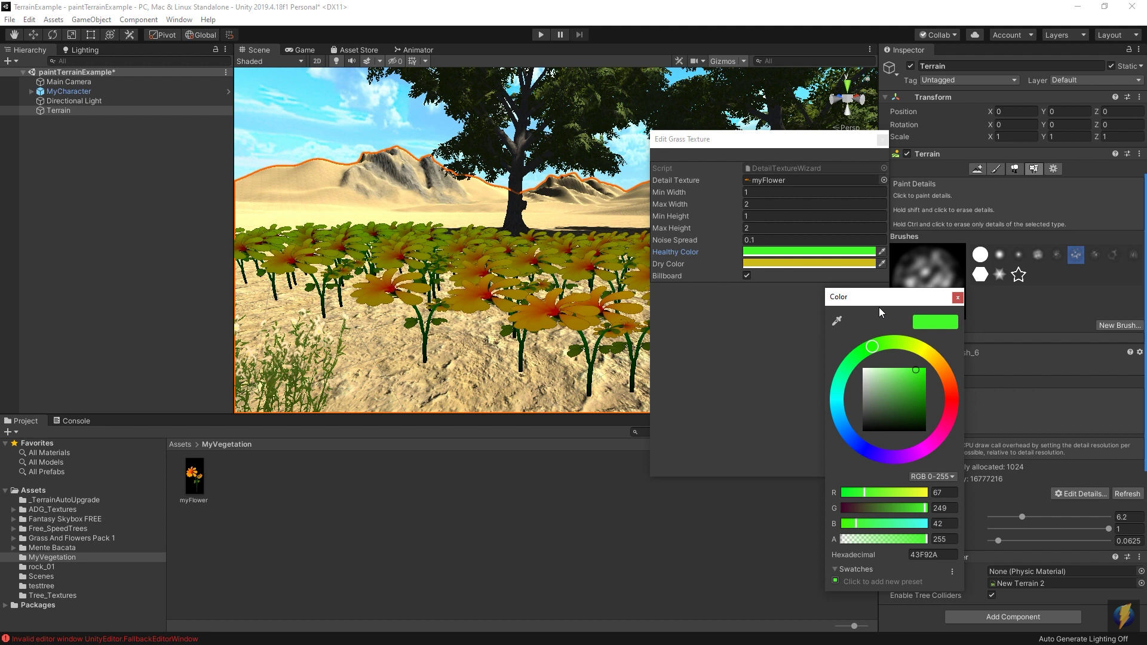
pyautogui.moveTo(898, 376); pyautogui.dragTo(845, 361)
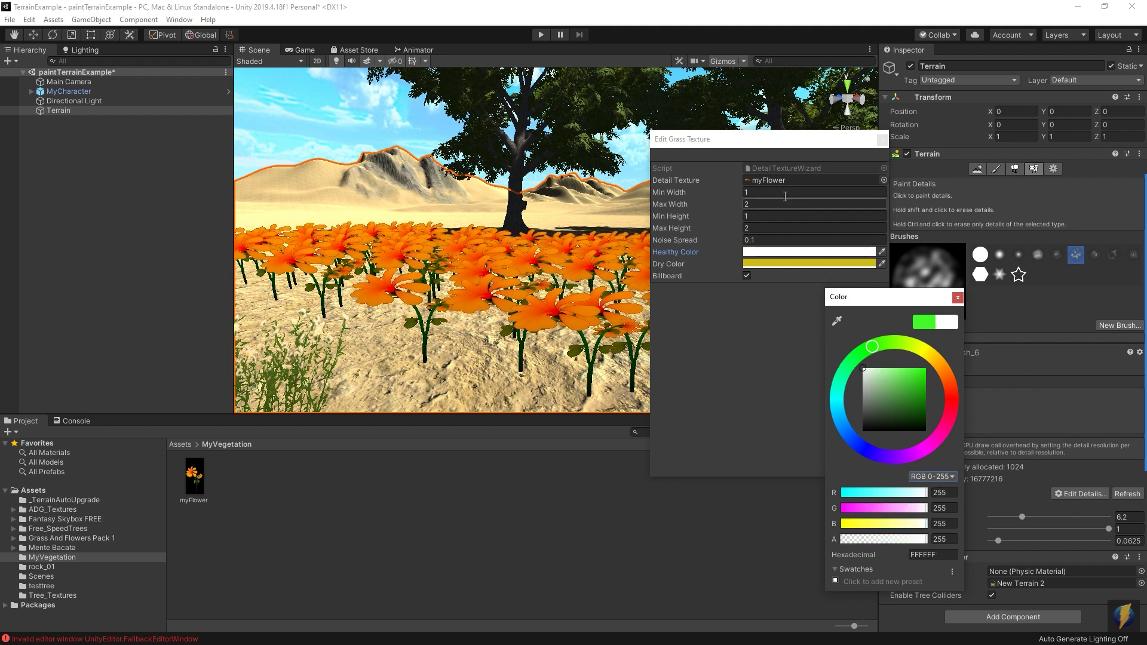
pyautogui.click(768, 141)
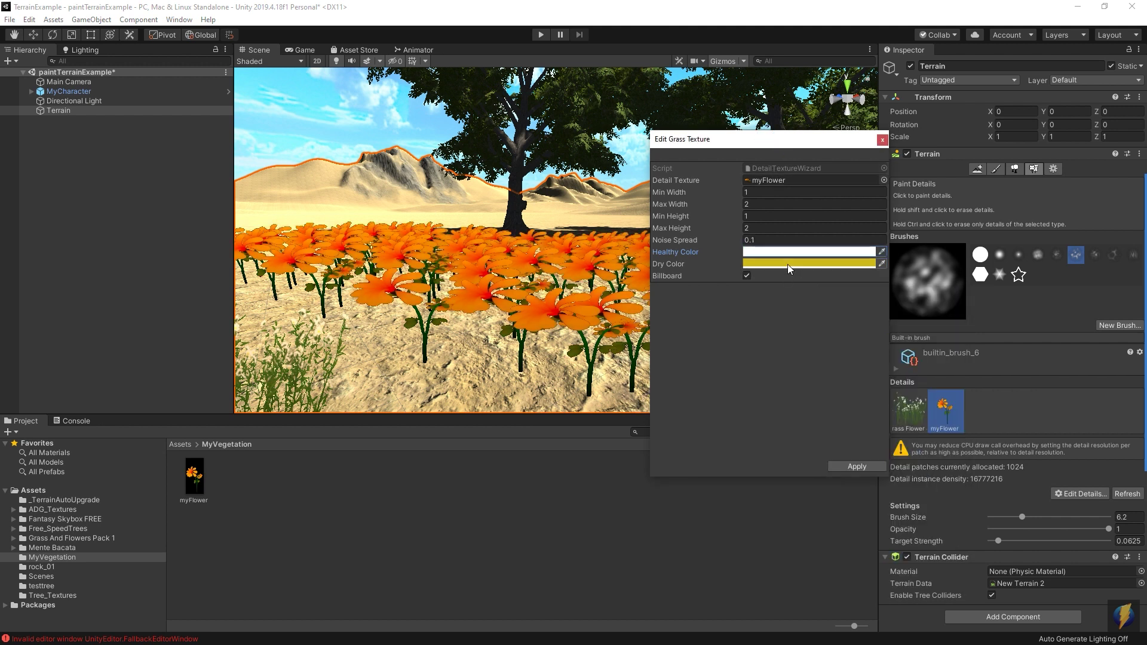
# Step: Set the myFlower grass texture's dry color to white (FFFFFF) and apply the texture changes
pyautogui.click(788, 265)
pyautogui.moveTo(884, 371); pyautogui.dragTo(853, 366)
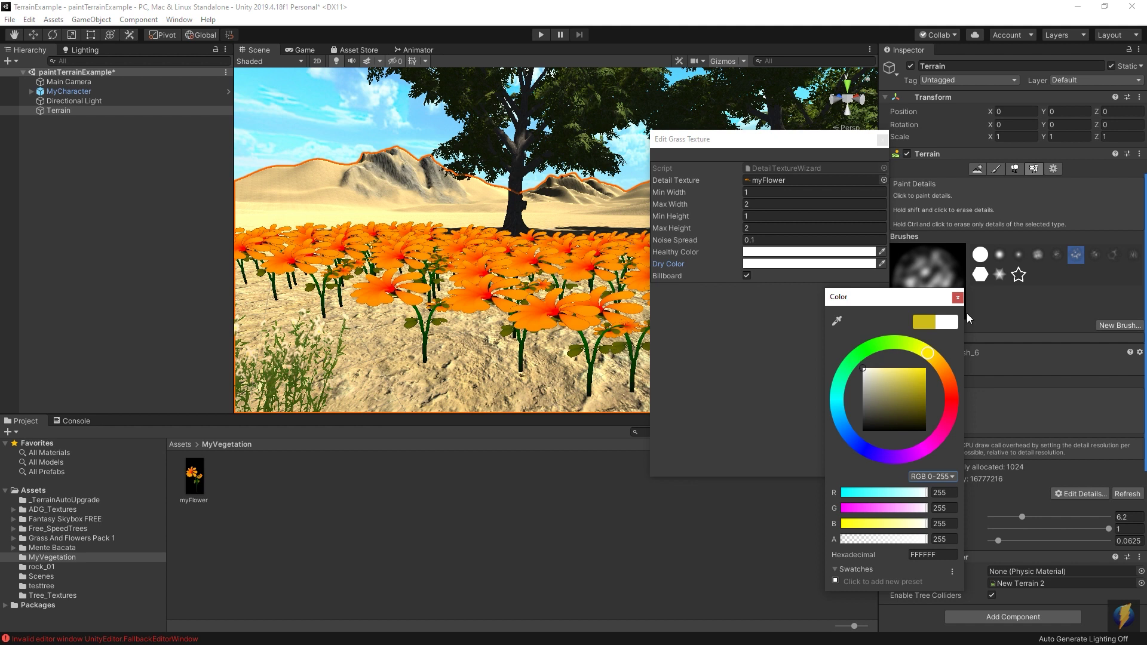
pyautogui.click(958, 298)
pyautogui.click(865, 468)
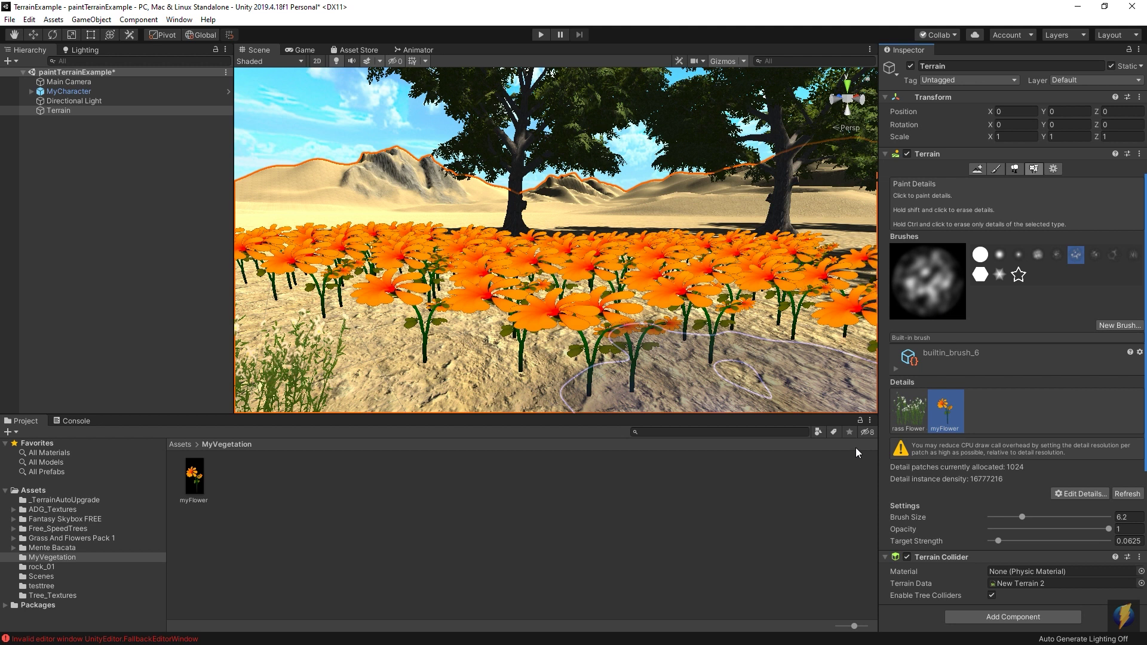
# Step: Playtest the scene by walking the character through the grass and around the recolored flower patch, and stop play mode
pyautogui.click(541, 35)
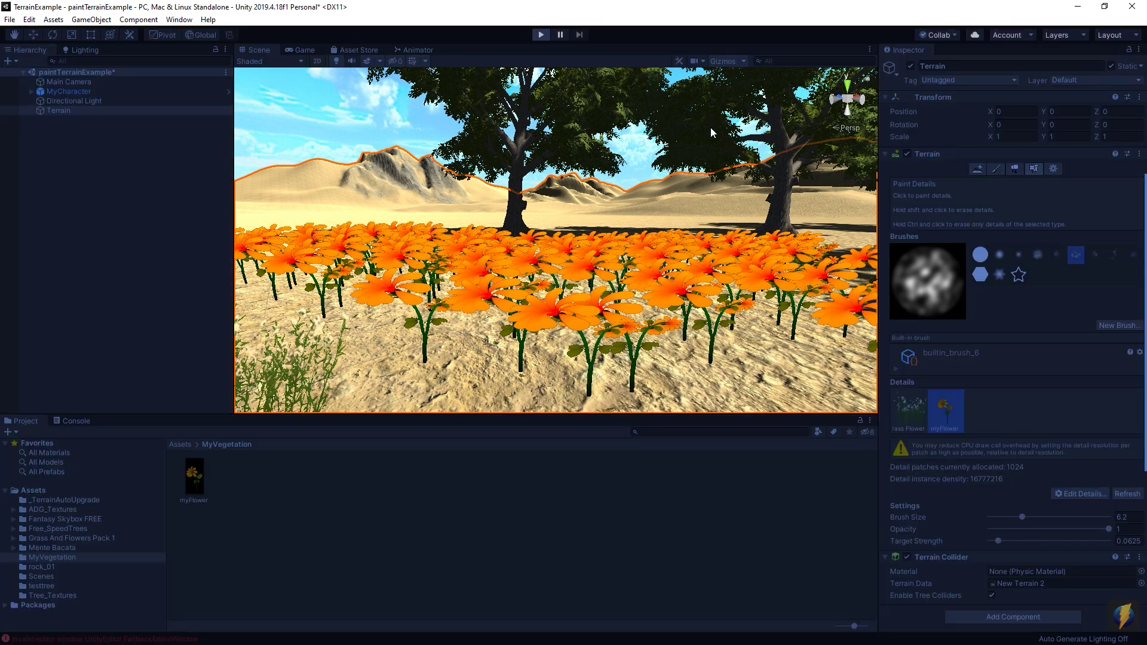
pyautogui.press('w')
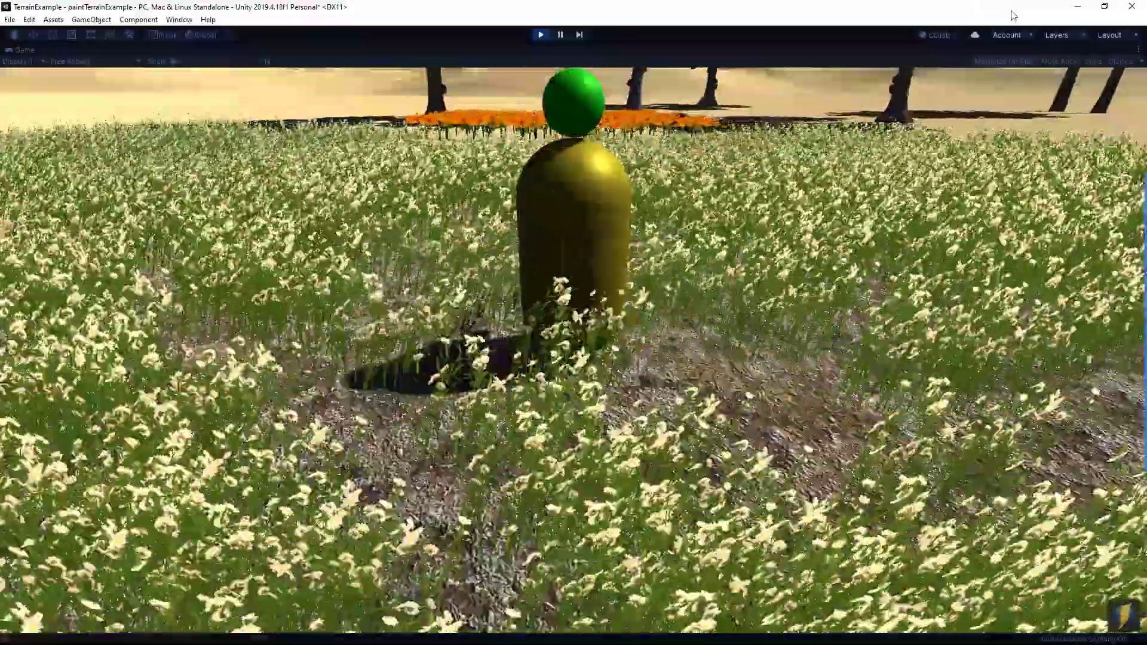
pyautogui.press('w')
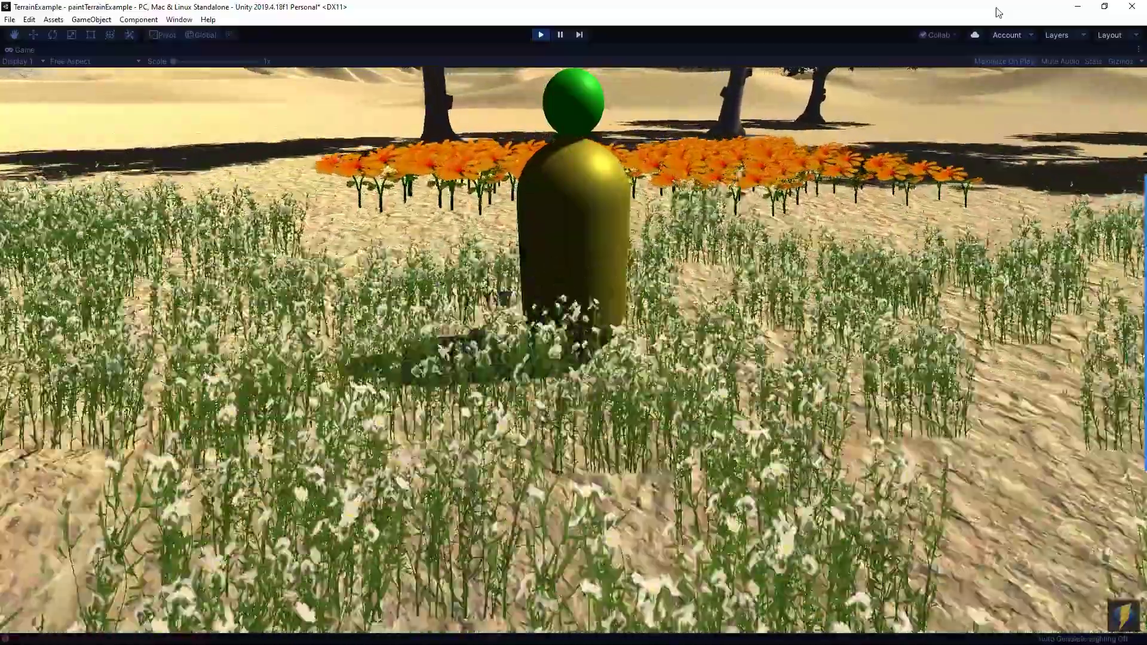
pyautogui.press('w')
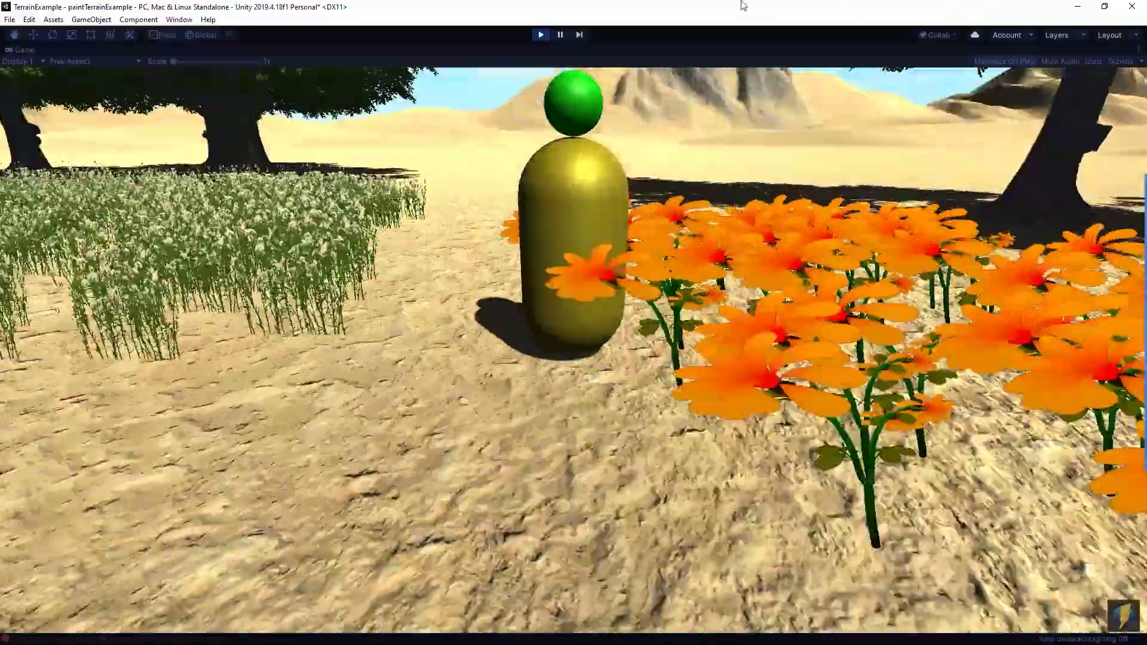
pyautogui.press('w')
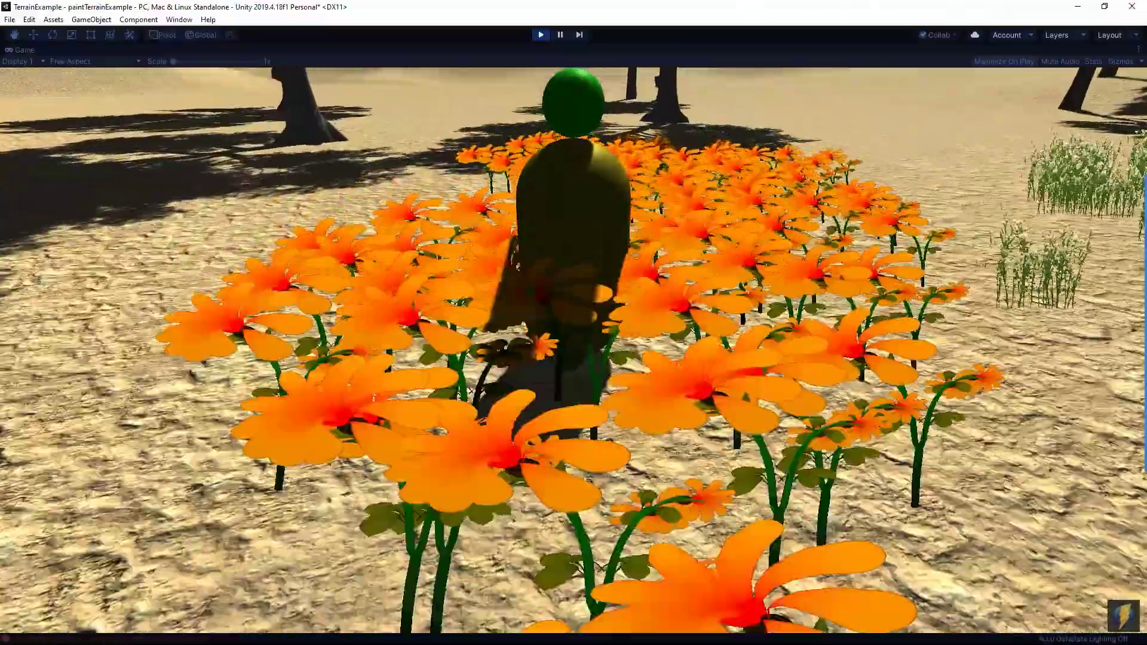
pyautogui.press('w')
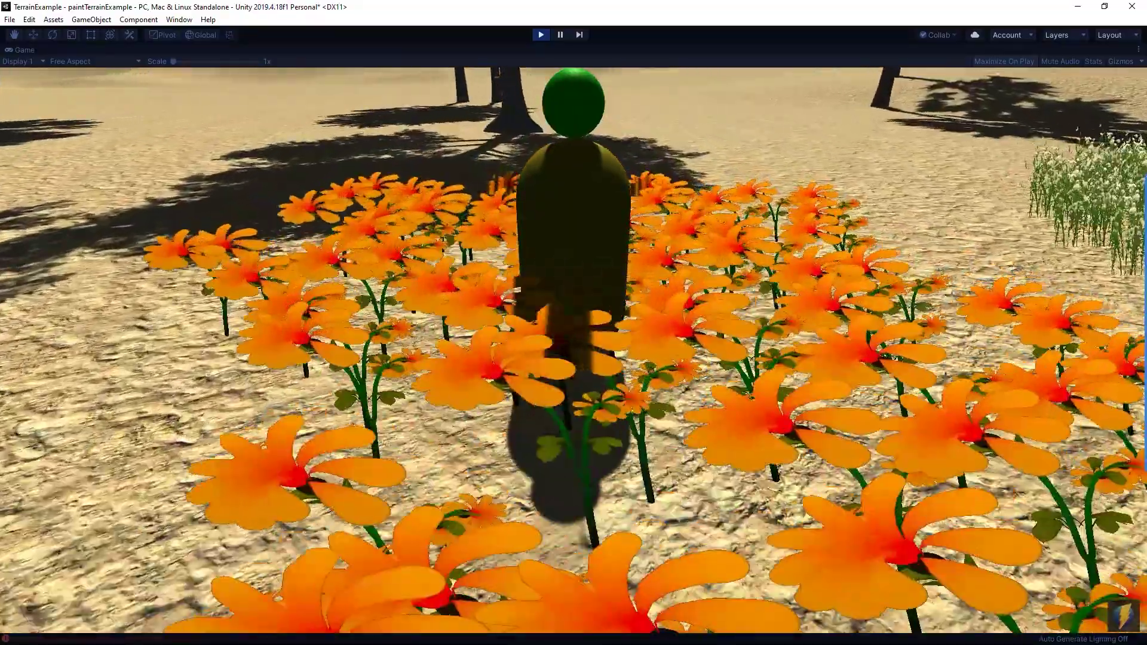
pyautogui.press('w')
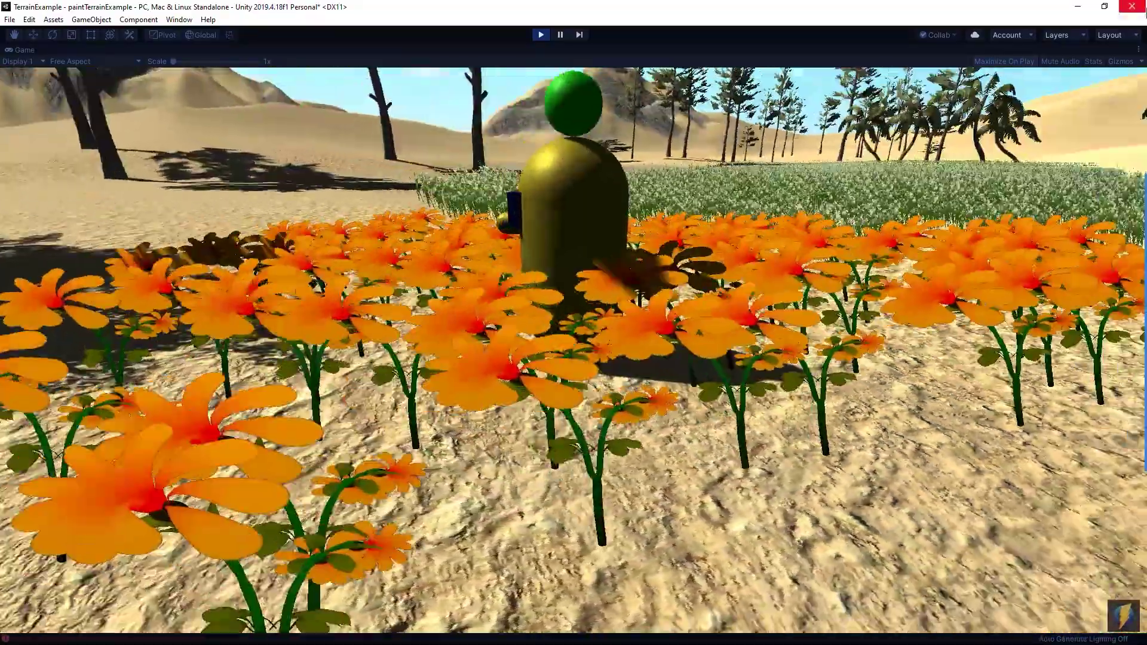
pyautogui.press('w')
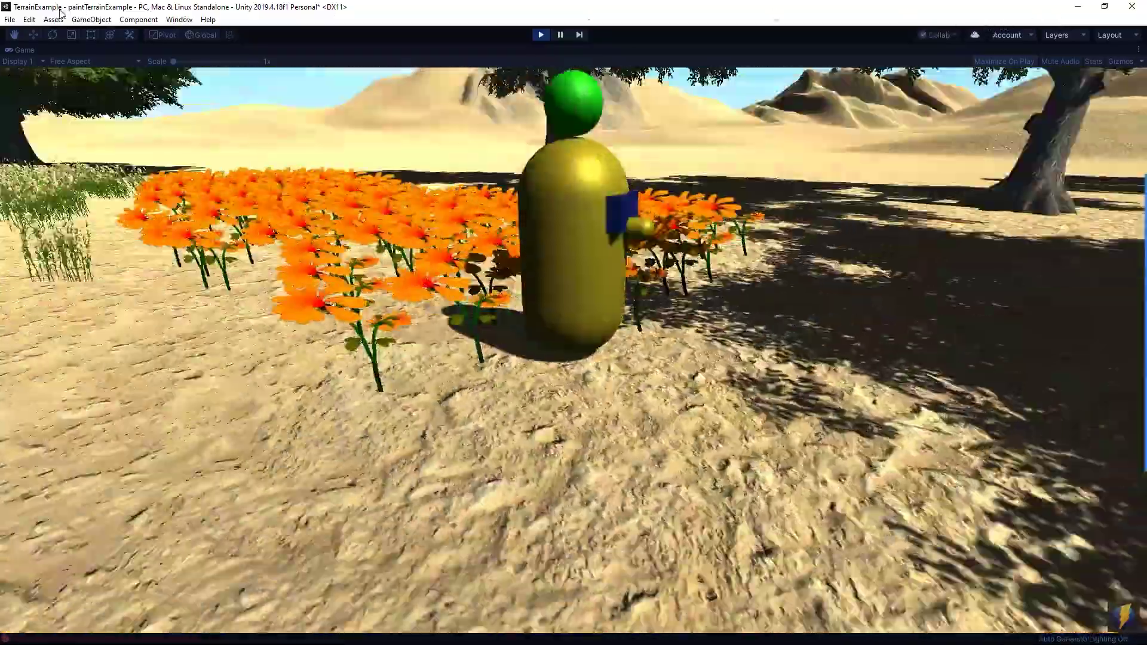
pyautogui.press('s')
pyautogui.press('w')
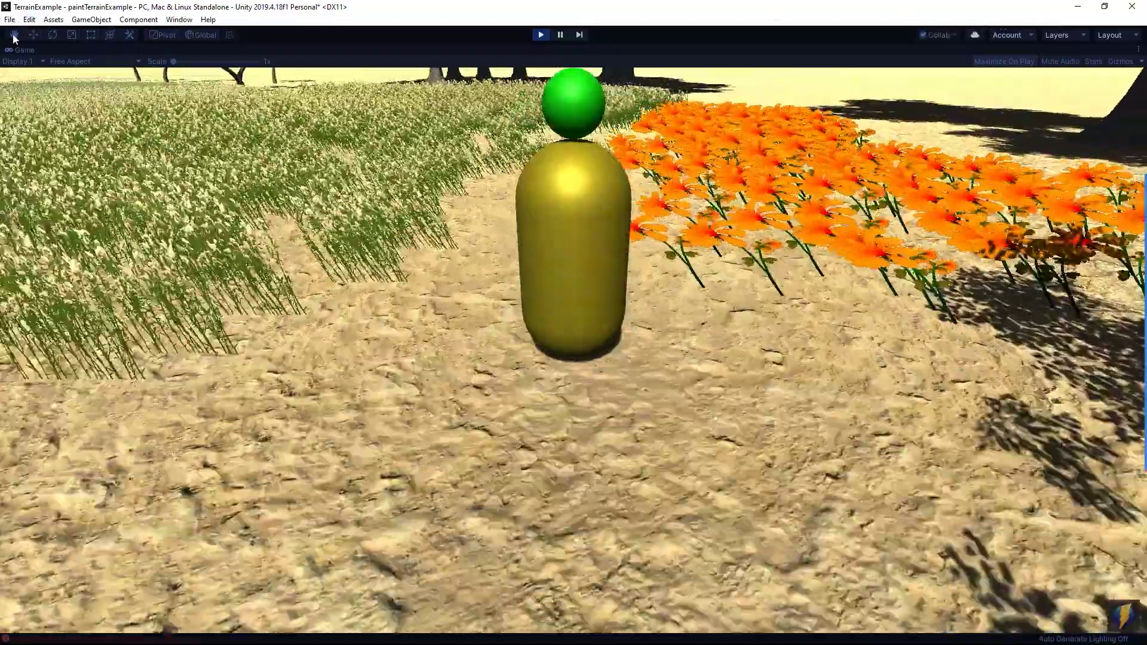
pyautogui.press('w')
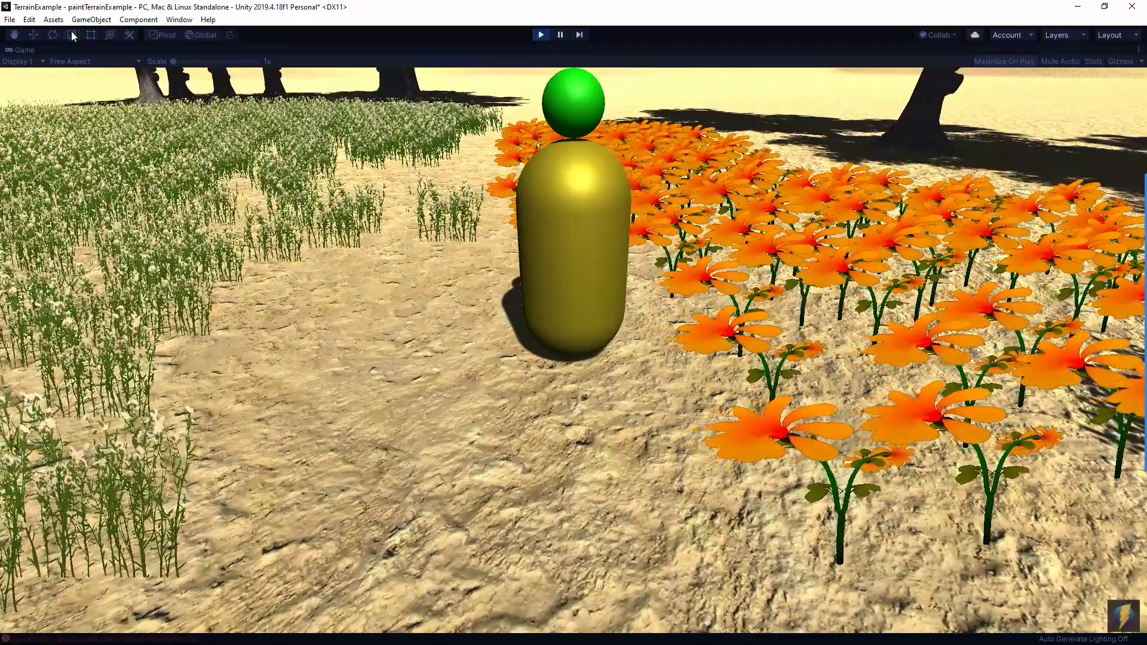
pyautogui.press('d')
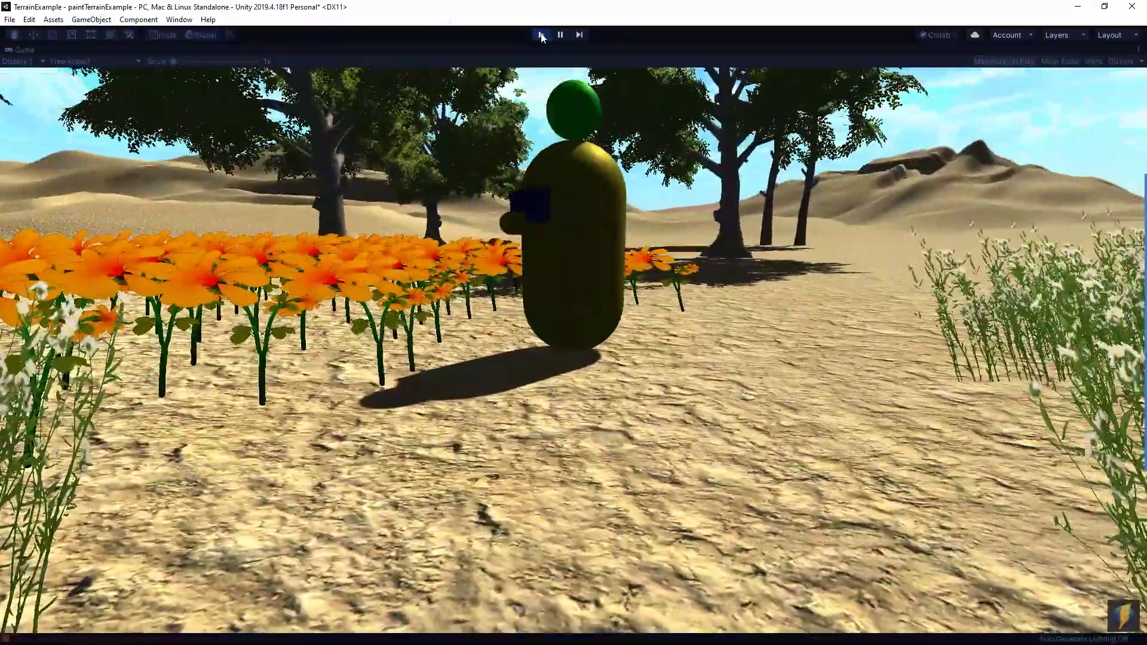
pyautogui.click(540, 37)
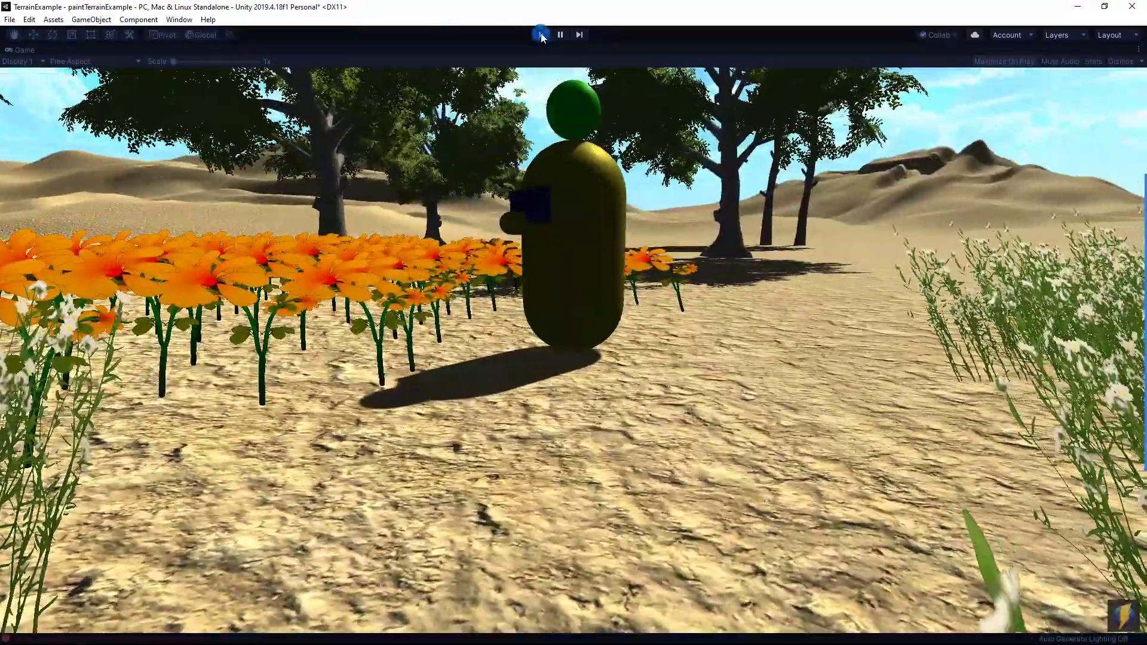
pyautogui.click(542, 35)
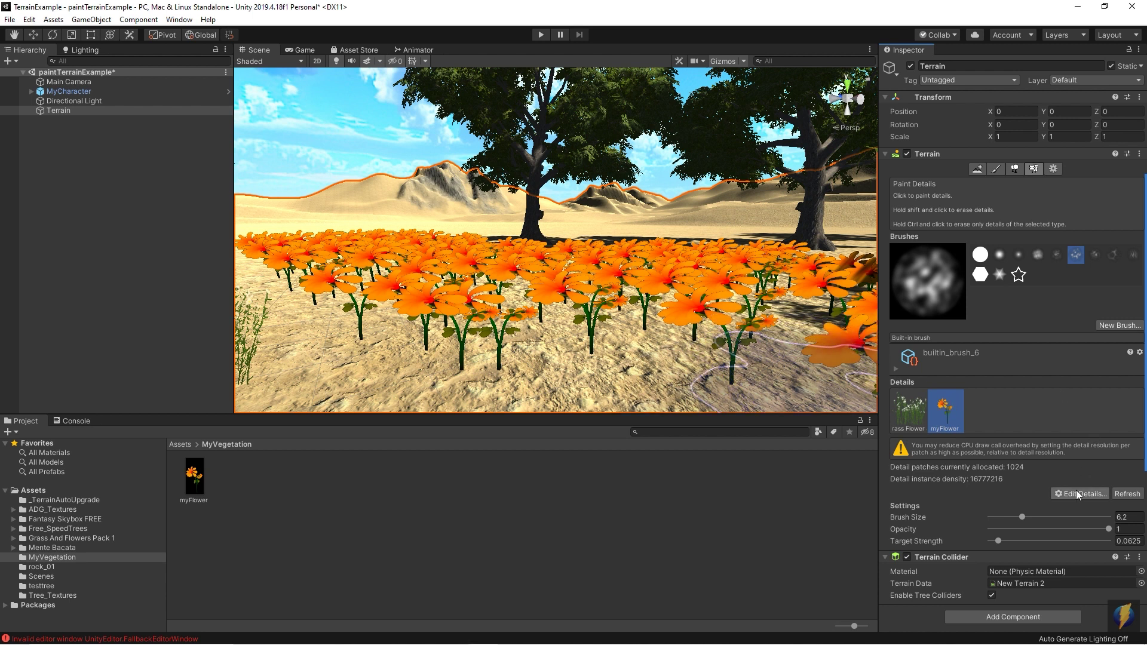
# Step: Set the myFlower grass texture's minimum height to 2 and apply it
pyautogui.click(1069, 522)
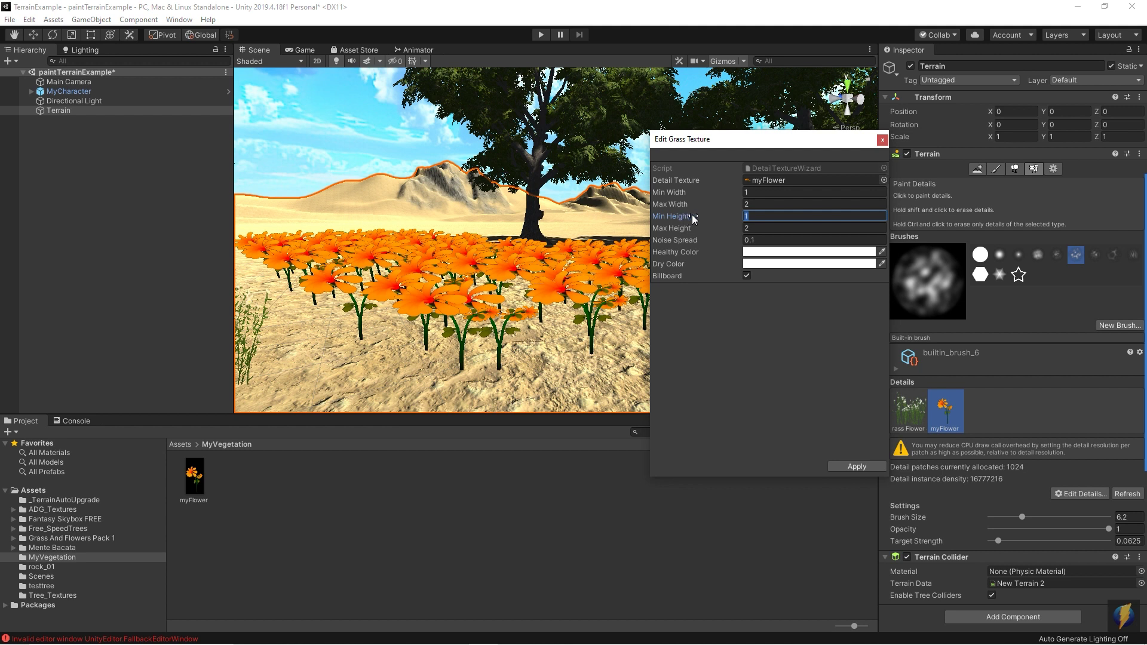
pyautogui.write('2')
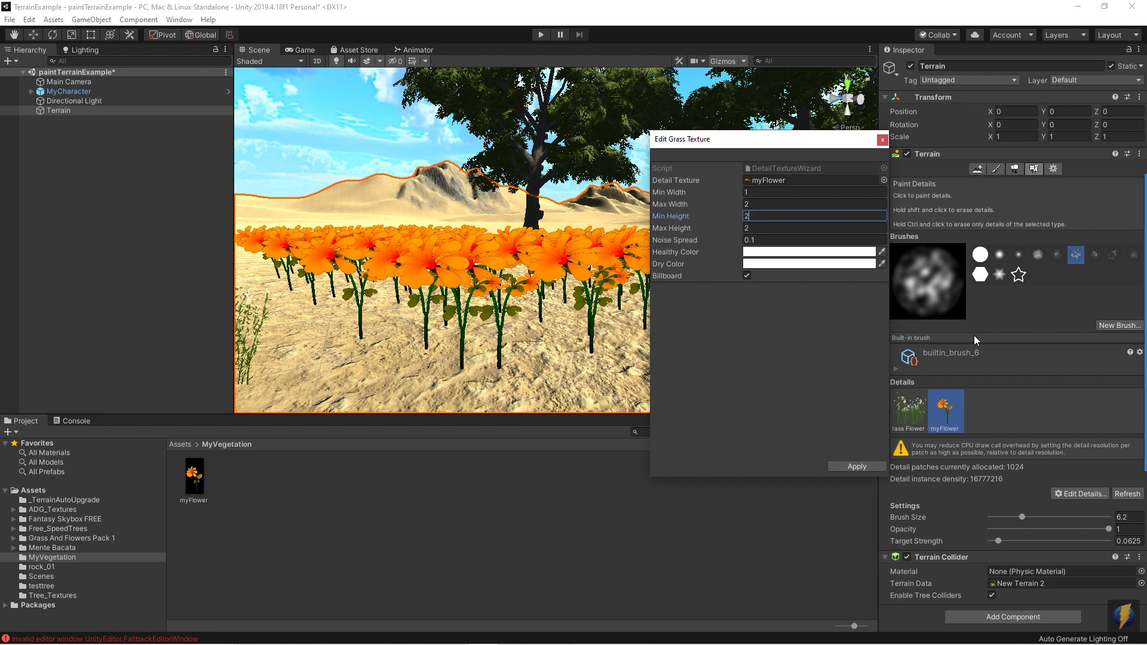
pyautogui.click(856, 467)
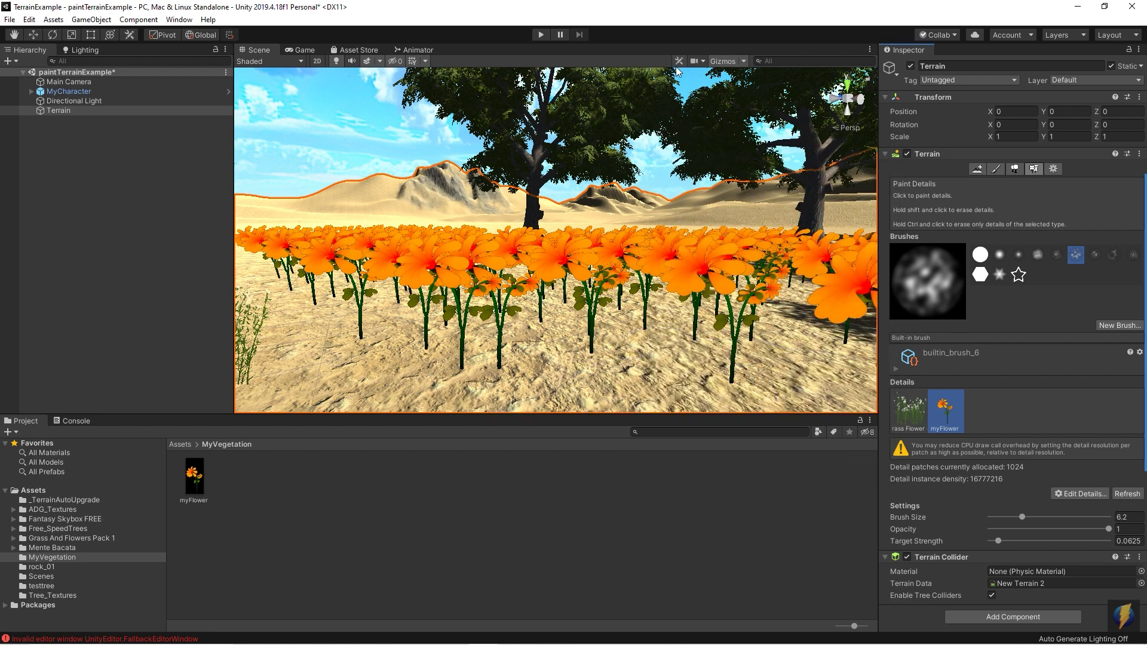
# Step: Paint a denser, wider patch of myFlower details over the existing flowers with target strength 0.4375
pyautogui.keyDown('alt'); pyautogui.moveTo(676, 203); pyautogui.dragTo(656, 267); pyautogui.keyUp('alt')
pyautogui.scroll(3, 669, 269)
pyautogui.moveTo(668, 270)
pyautogui.mouseDown(button='middle')
pyautogui.moveTo(620, 255)
pyautogui.moveTo(636, 258)
pyautogui.moveTo(633, 242)
pyautogui.mouseUp(button='middle')
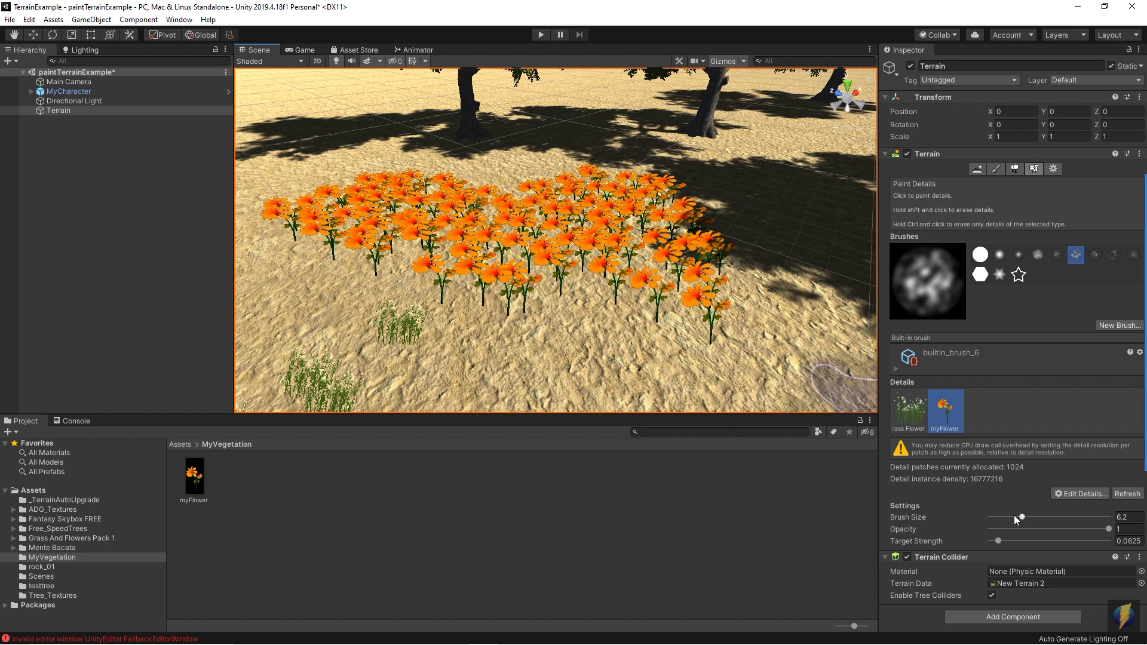
pyautogui.moveTo(998, 541); pyautogui.dragTo(1030, 540)
pyautogui.moveTo(624, 369); pyautogui.dragTo(642, 365)
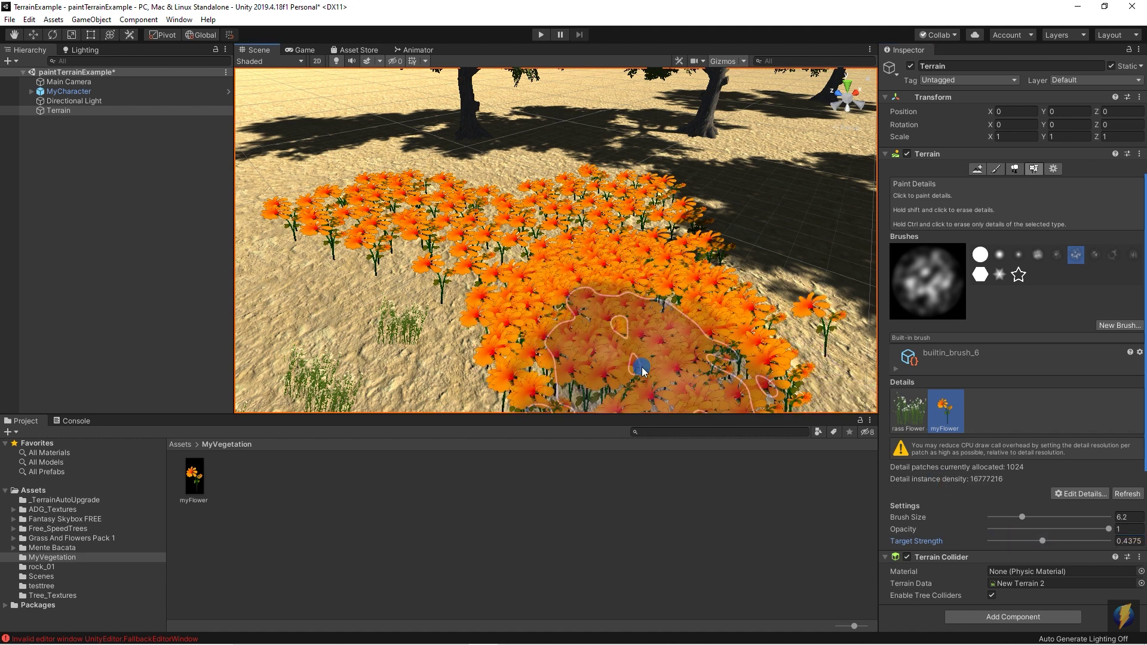
pyautogui.moveTo(658, 298)
pyautogui.keyDown('alt'); pyautogui.mouseDown()
pyautogui.moveTo(725, 231)
pyautogui.moveTo(544, 267)
pyautogui.moveTo(678, 242)
pyautogui.moveTo(438, 264)
pyautogui.mouseUp(); pyautogui.keyUp('alt')
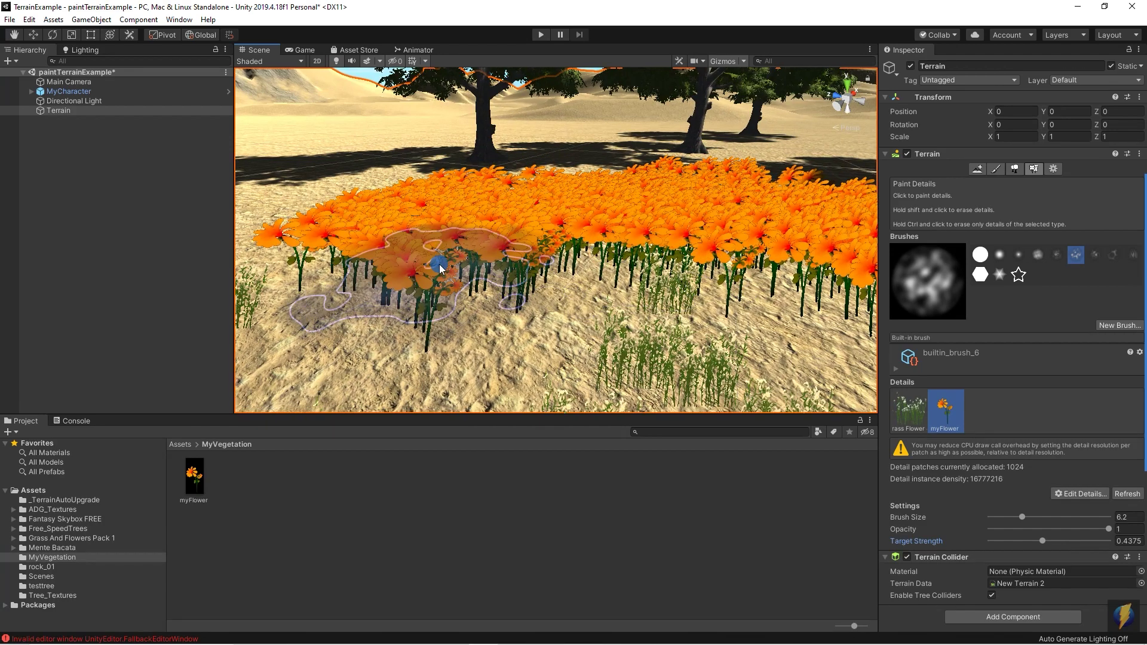
pyautogui.keyDown('alt'); pyautogui.moveTo(417, 173); pyautogui.dragTo(530, 275); pyautogui.keyUp('alt')
pyautogui.moveTo(532, 271)
pyautogui.keyDown('alt'); pyautogui.mouseDown(button='right')
pyautogui.moveTo(633, 214)
pyautogui.moveTo(631, 228)
pyautogui.moveTo(543, 259)
pyautogui.mouseUp(button='right'); pyautogui.keyUp('alt')
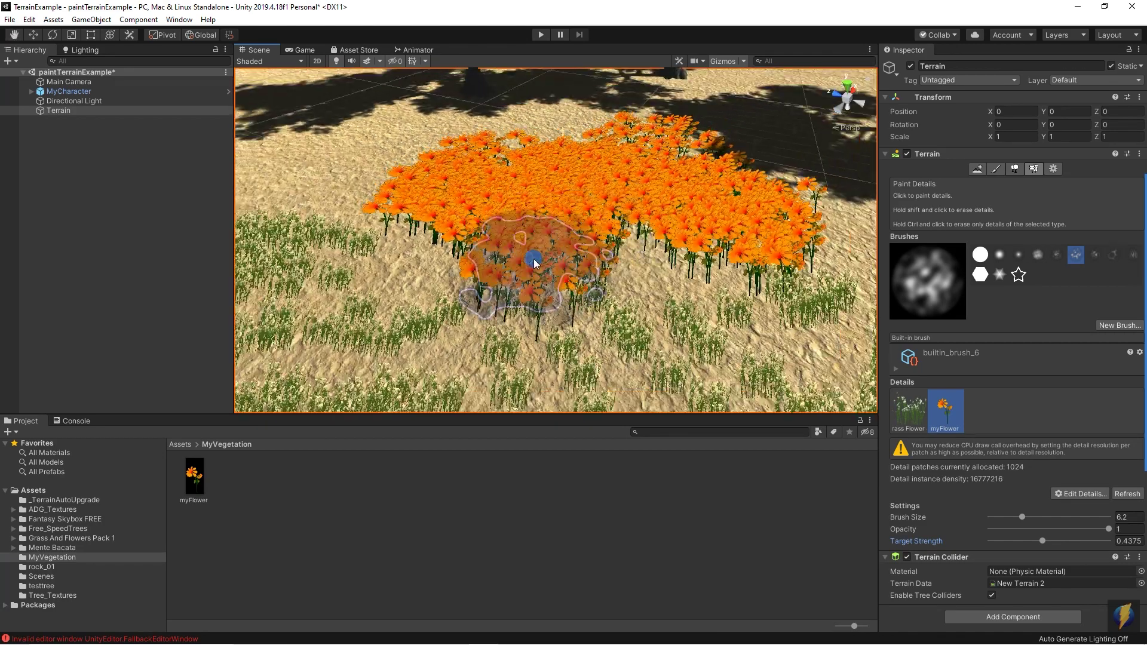
pyautogui.keyDown('alt'); pyautogui.moveTo(730, 257); pyautogui.dragTo(680, 76); pyautogui.keyUp('alt')
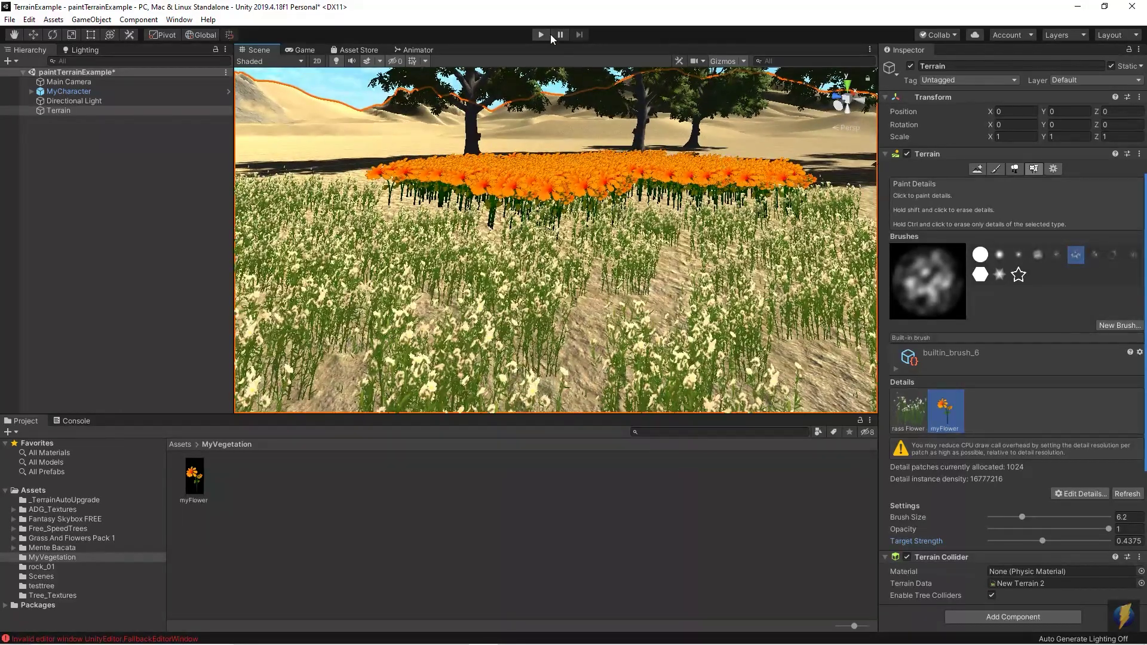
# Step: Playtest the scene by walking the character through the white grass flowers into the dense orange flower patch
pyautogui.click(543, 35)
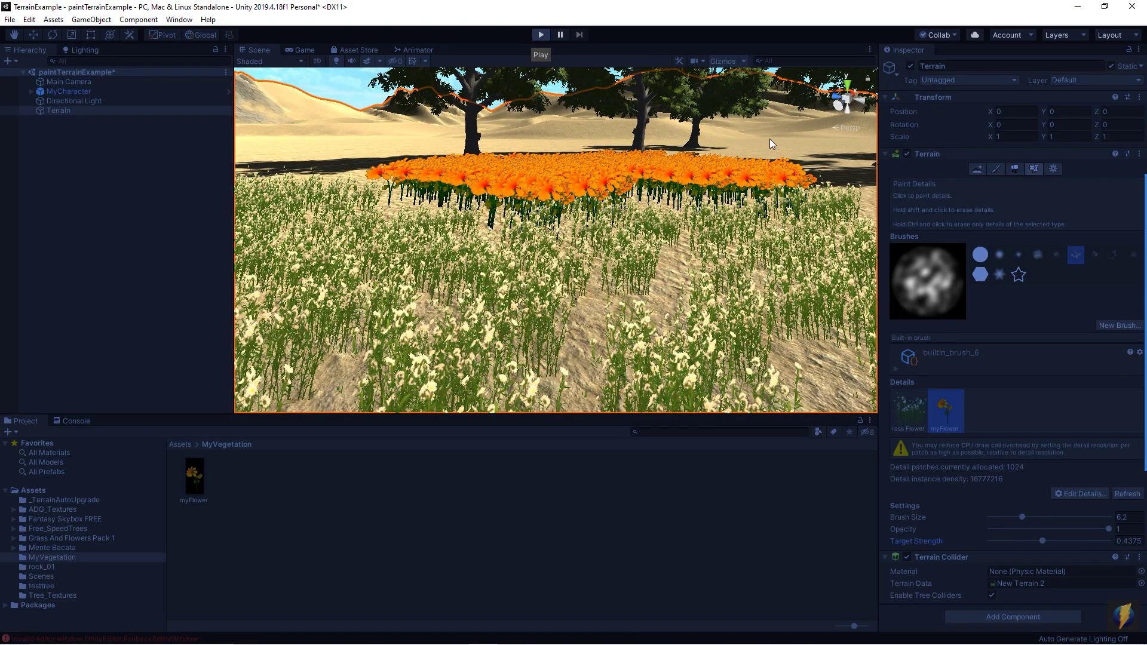
pyautogui.press('w')
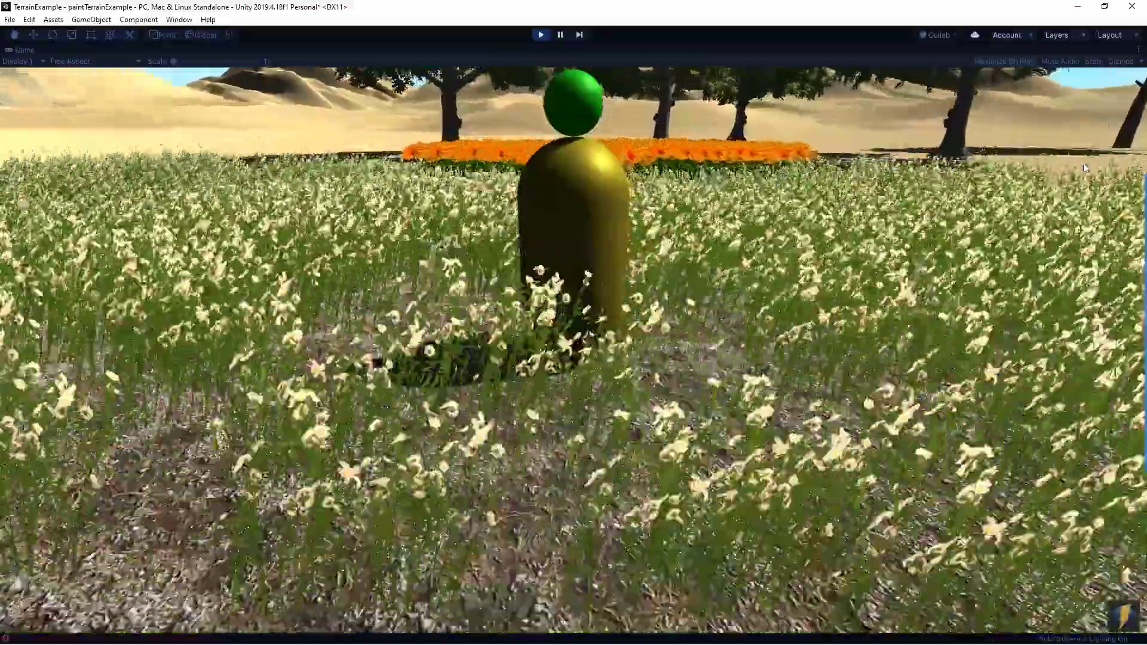
pyautogui.press('w')
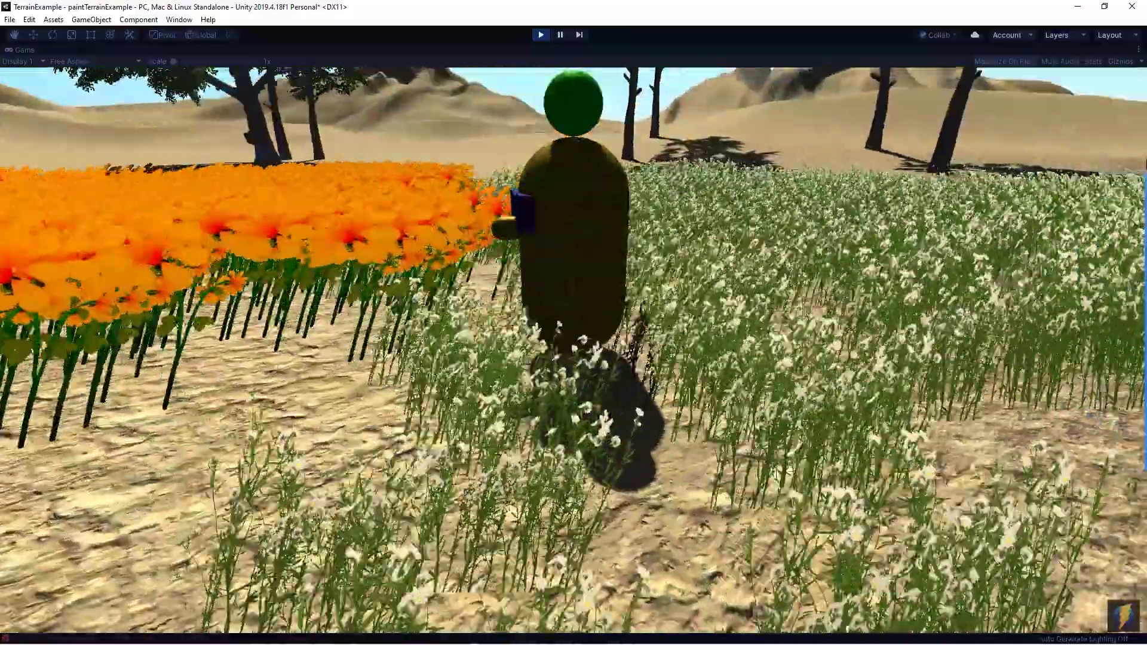
pyautogui.press('w')
pyautogui.press('w')
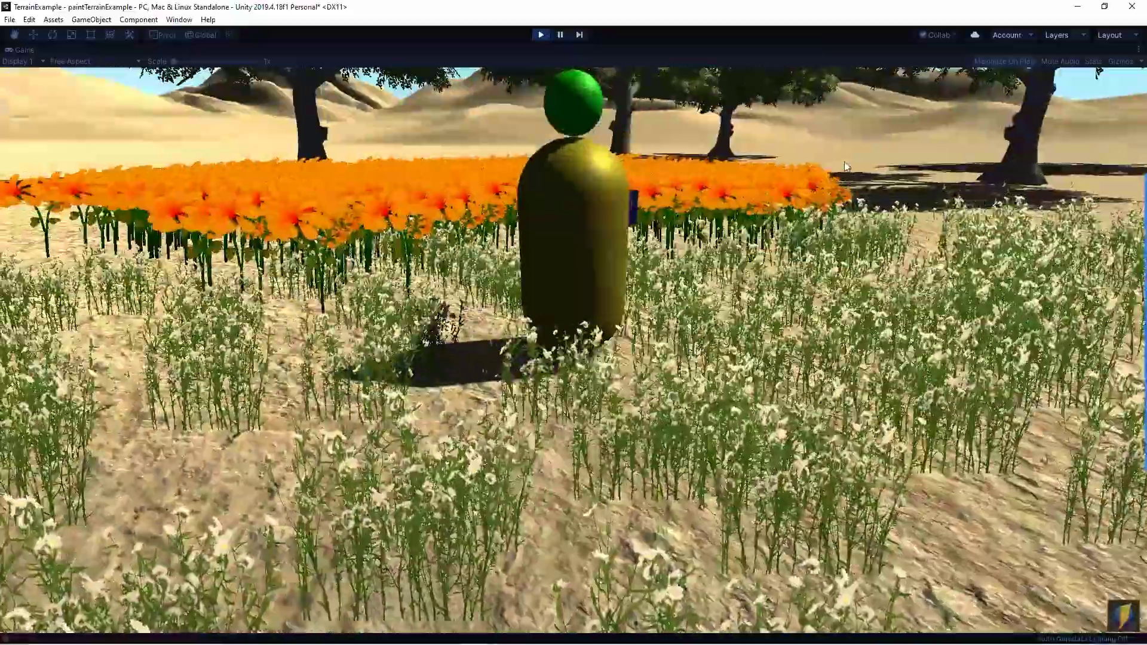
pyautogui.press('w')
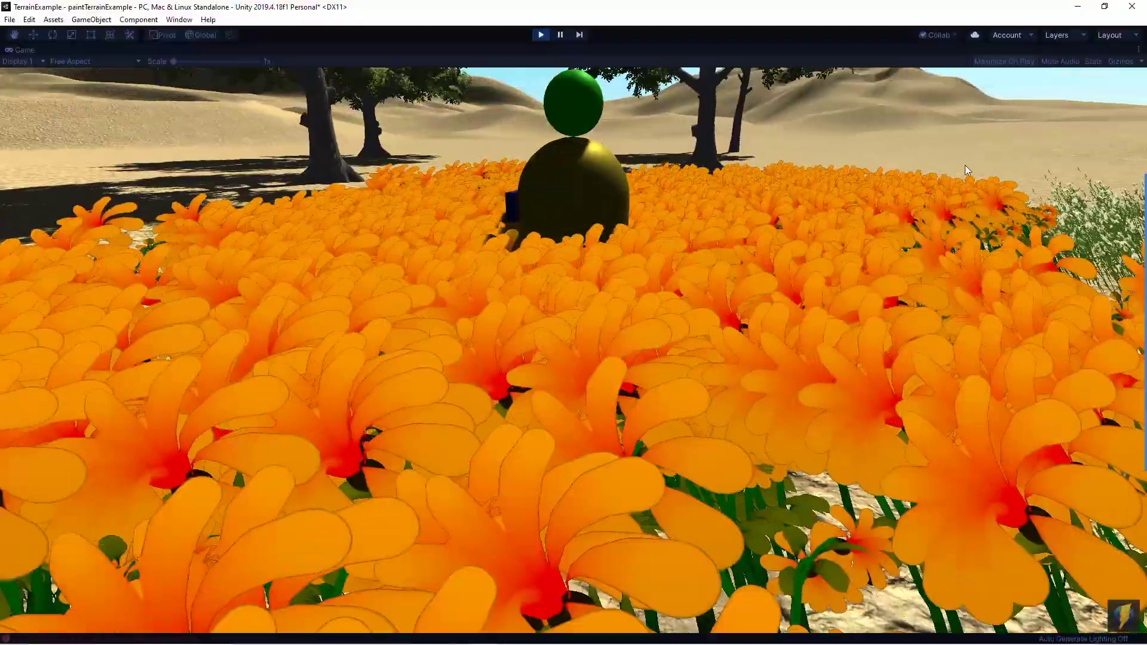
pyautogui.press('w')
pyautogui.press('w')
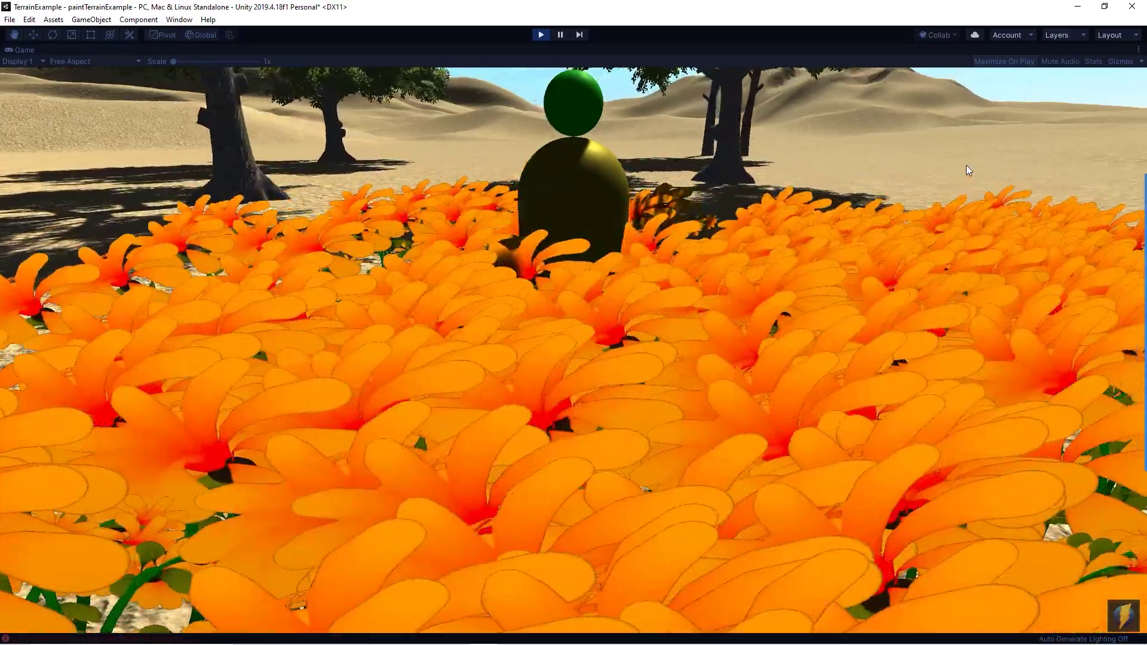
# Step: Walk the character out of the orange flower patch onto open sand and view both flower fields from a distance
pyautogui.press('w')
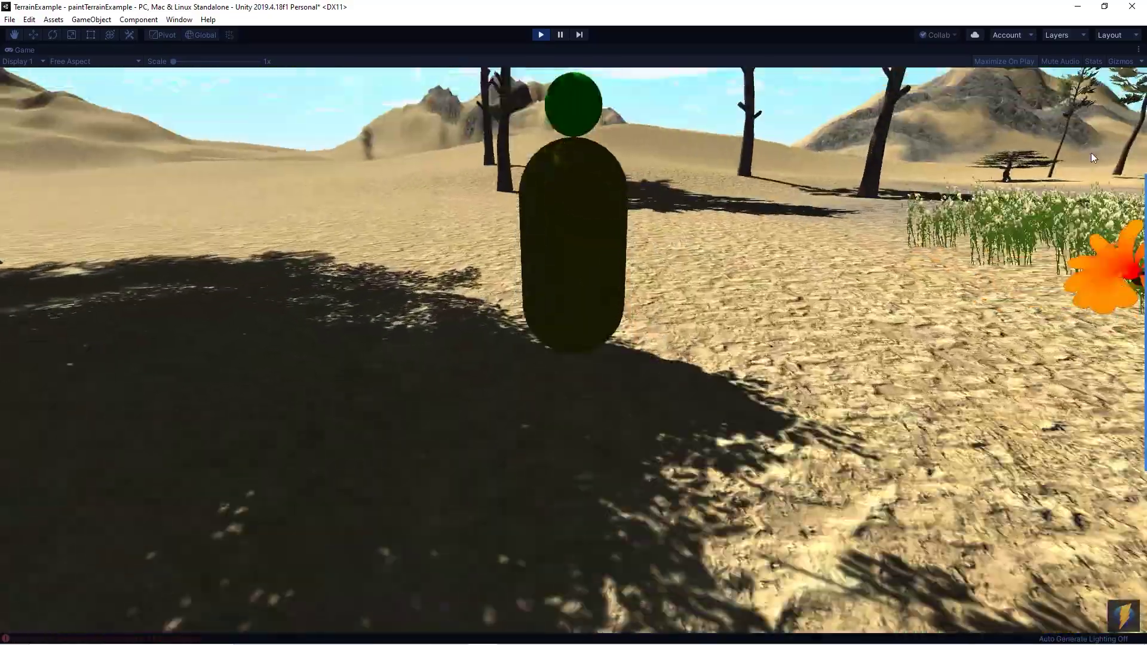
pyautogui.press('s')
pyautogui.press('w')
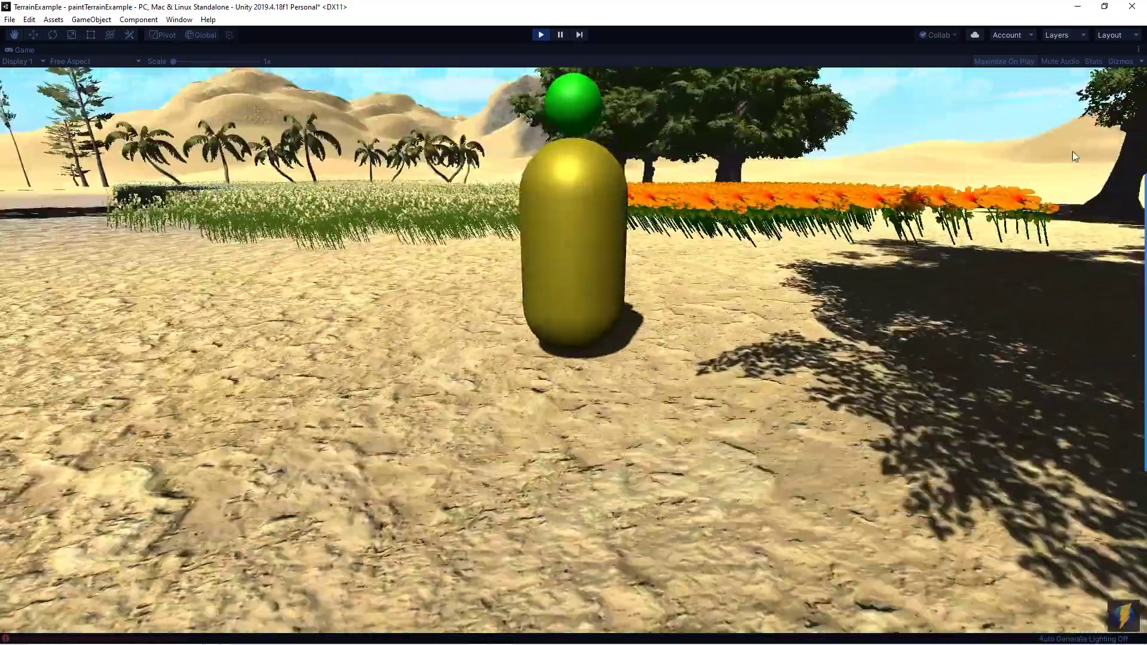
pyautogui.press('d')
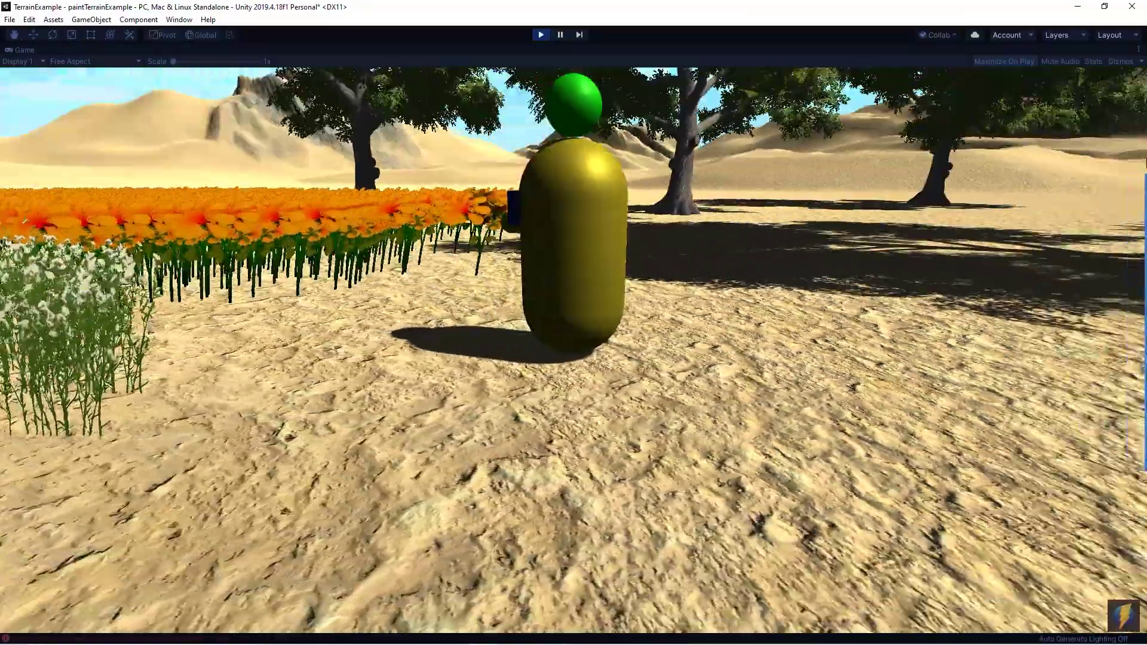
pyautogui.press('a')
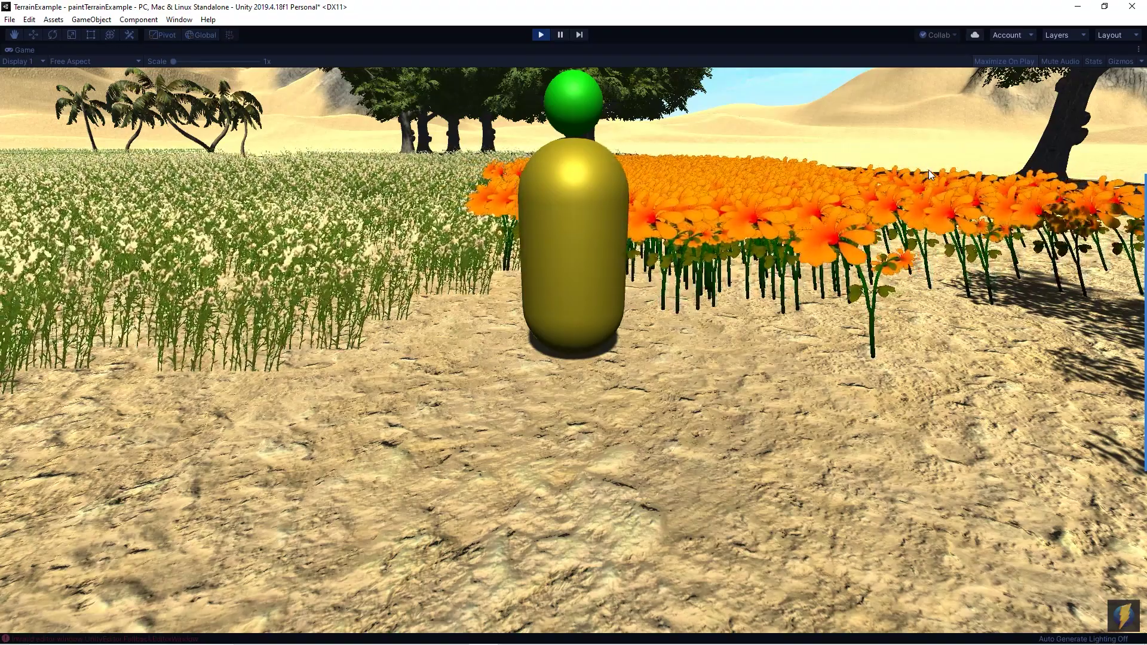
# Step: Move the character along the near edge of the orange flowers and inspect them up close from different angles
pyautogui.press('w')
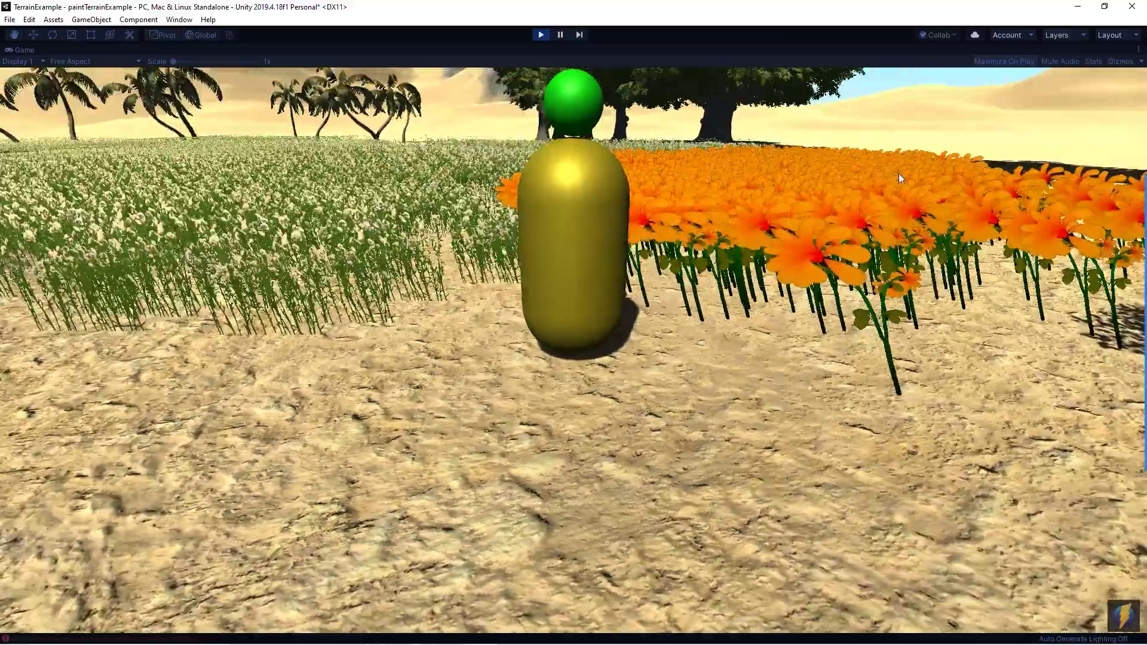
pyautogui.press('w')
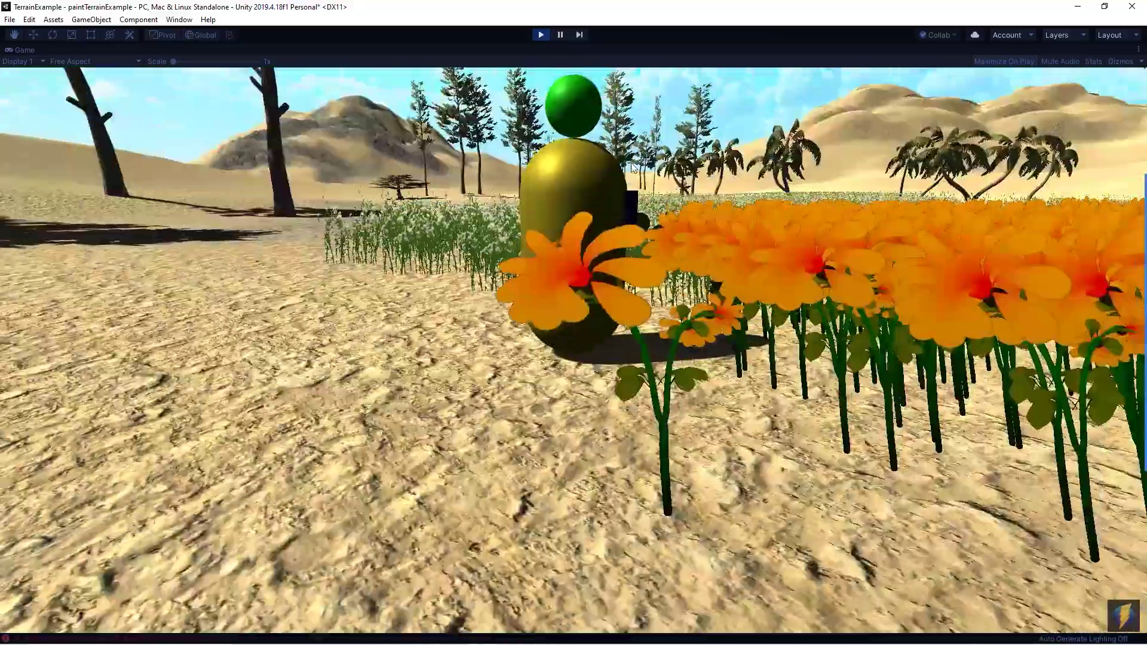
pyautogui.press('w')
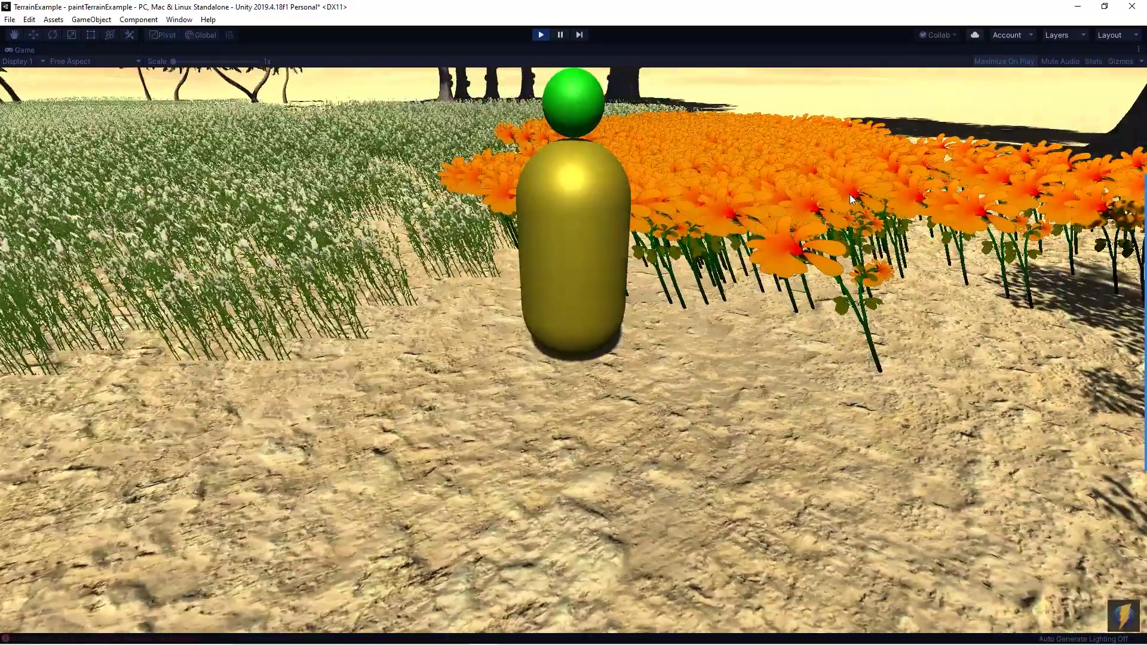